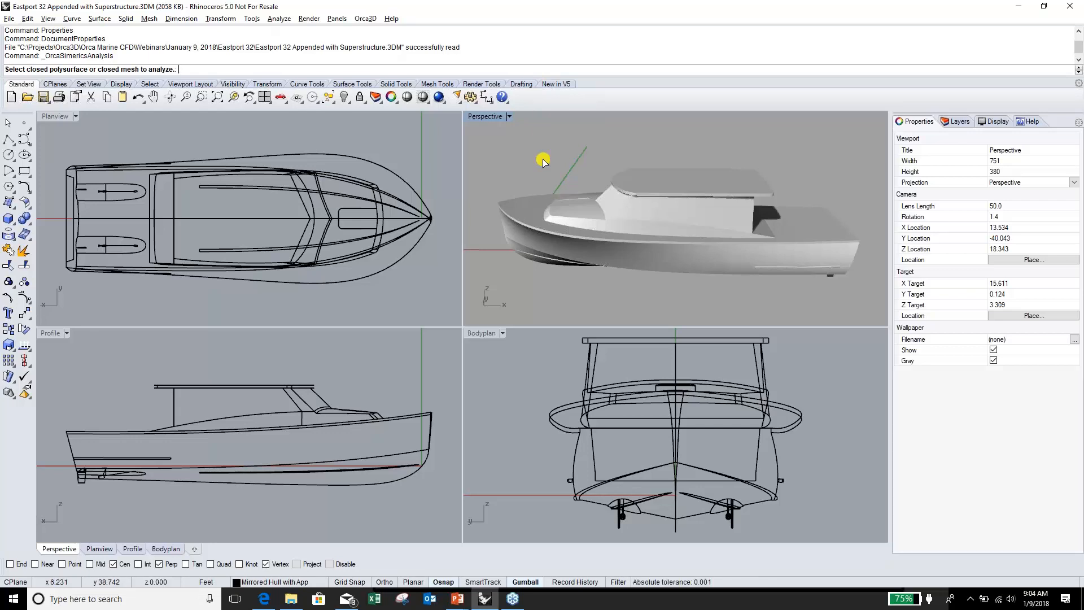
# - Select the complete boat as the closed body for the CFD analysis and set its displacement to 10000 lbf
pyautogui.click(544, 215)
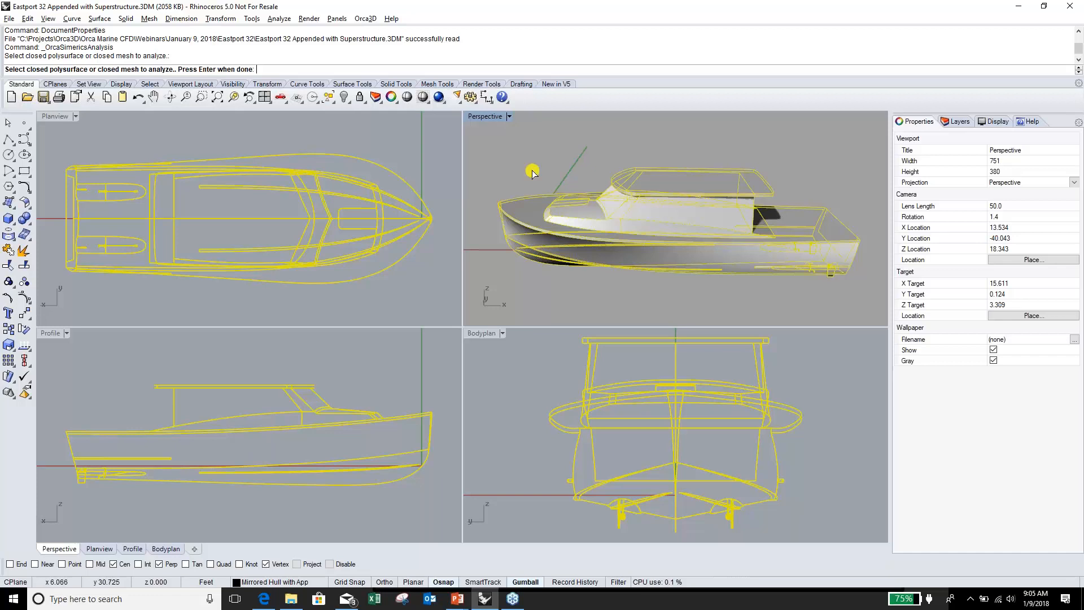
pyautogui.press('Return')
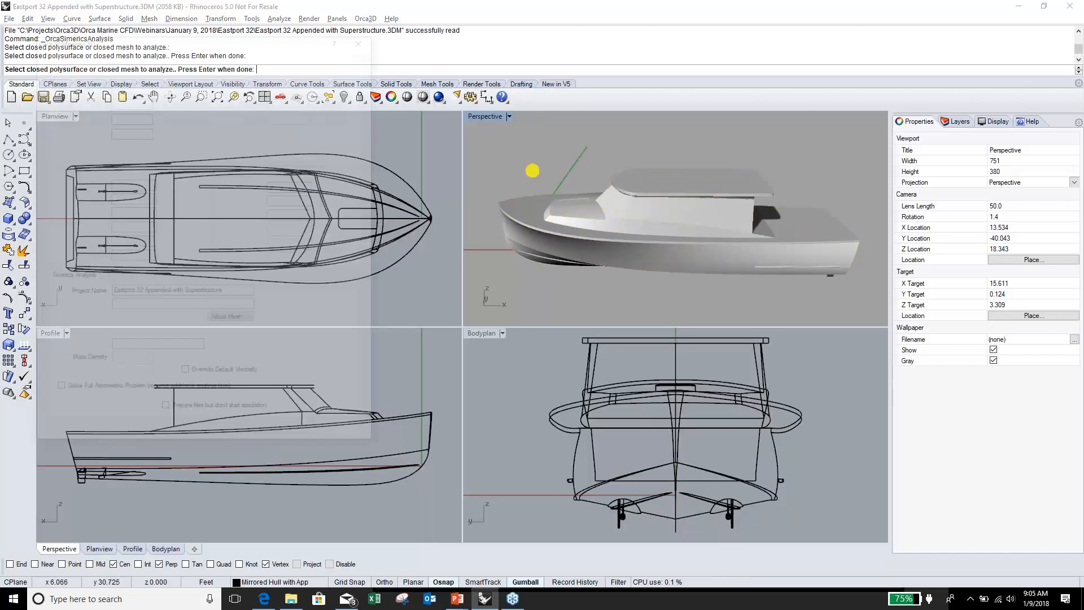
pyautogui.moveTo(300, 40); pyautogui.dragTo(547, 54)
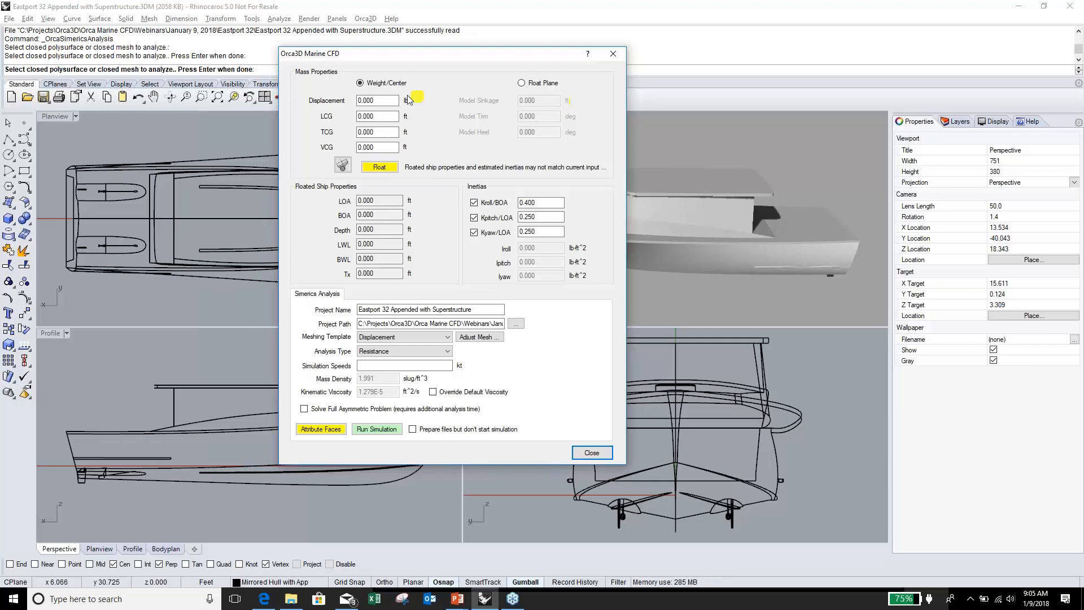
pyautogui.moveTo(394, 100); pyautogui.dragTo(328, 100)
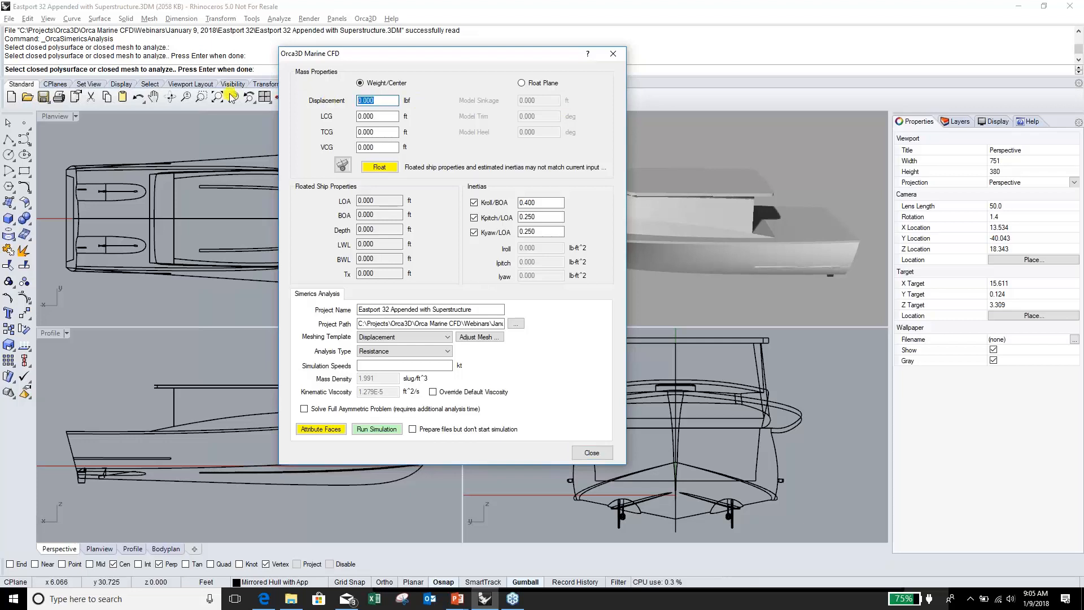
pyautogui.write('1000')
# - Set the LCG to 17.8 ft and the VCG to 3.35 ft, and float the boat at that condition
pyautogui.moveTo(393, 116); pyautogui.dragTo(357, 116)
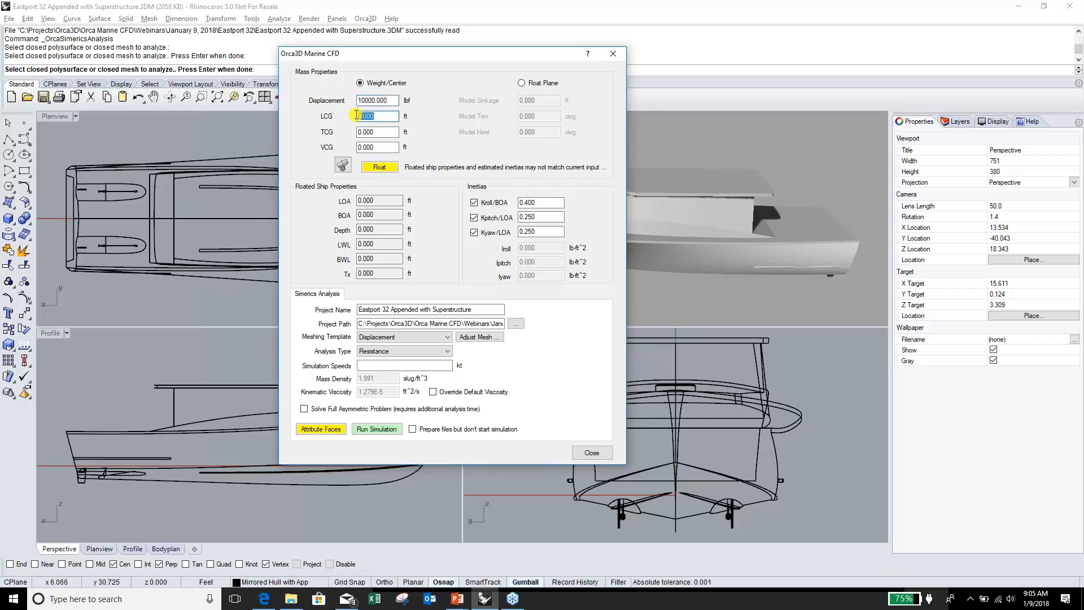
pyautogui.write('7')
pyautogui.write('.8')
pyautogui.write('1')
pyautogui.press('Tab')
pyautogui.press('Tab')
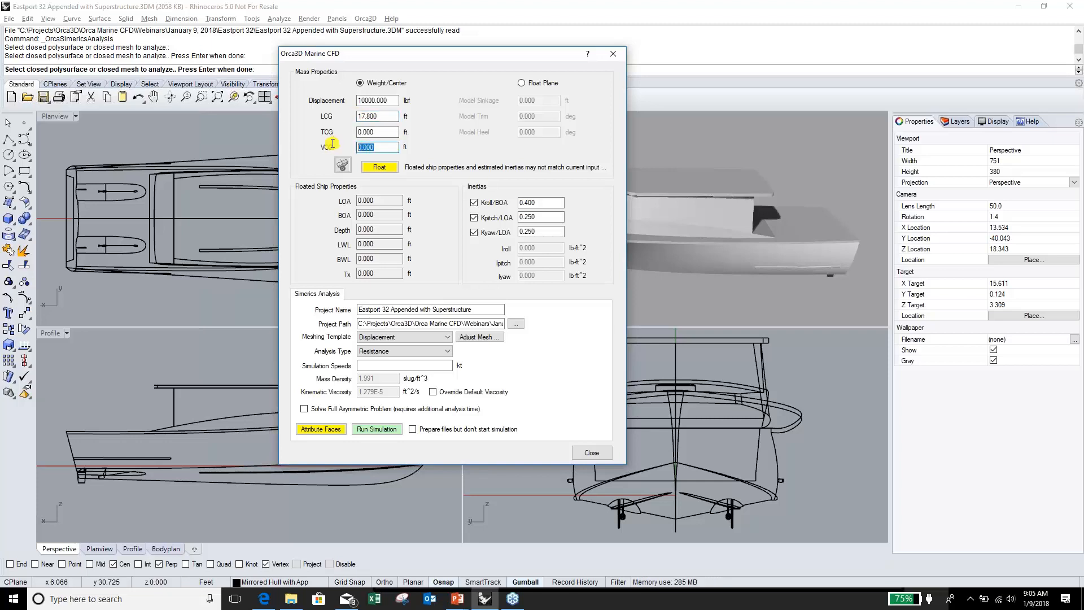
pyautogui.write('3.358')
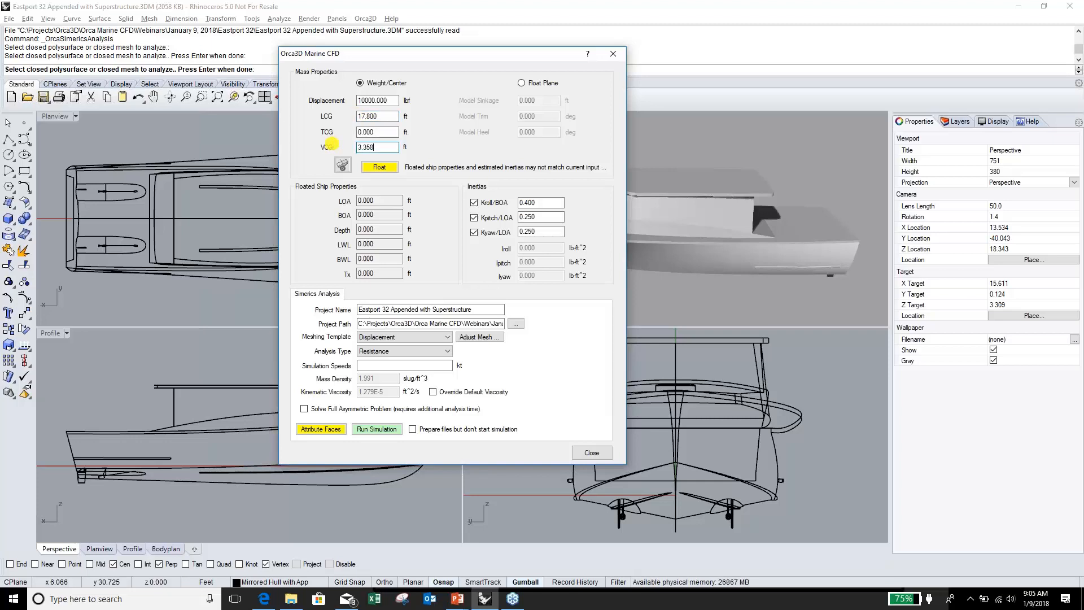
pyautogui.press('BackSpace')
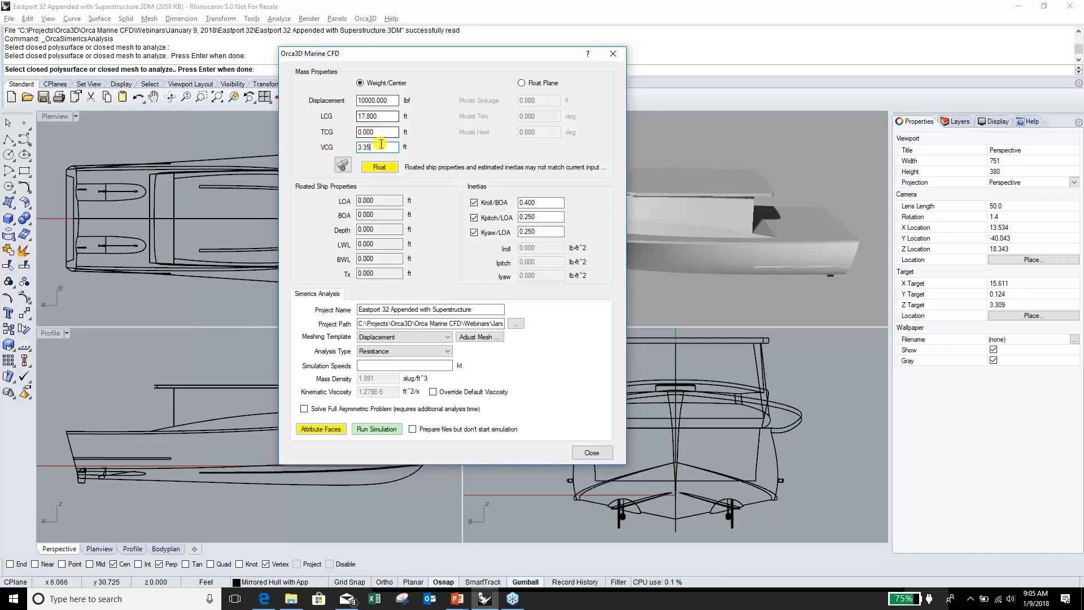
pyautogui.click(379, 168)
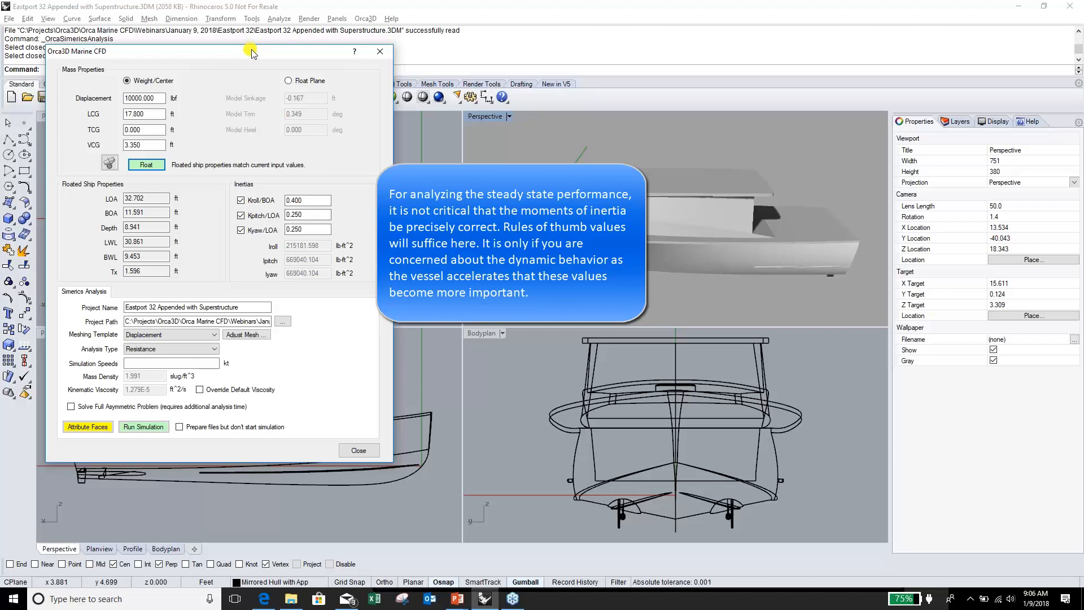
# - Set the Simerics analysis to the Planing meshing template, keeping the Resistance type, with a simulation speed of 25 kt
pyautogui.moveTo(253, 52); pyautogui.dragTo(330, 53)
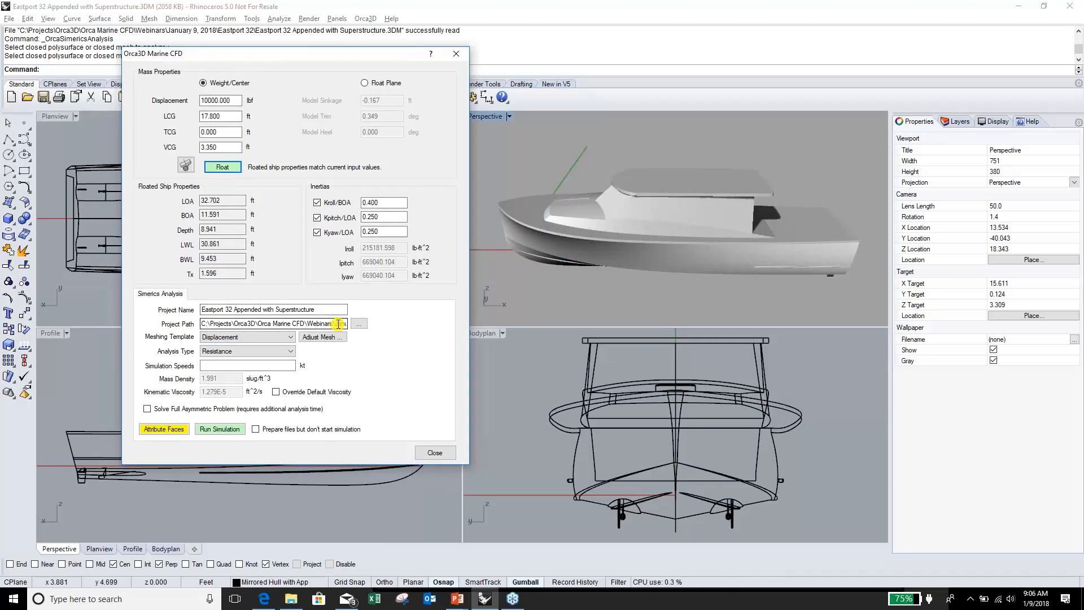
pyautogui.click(260, 338)
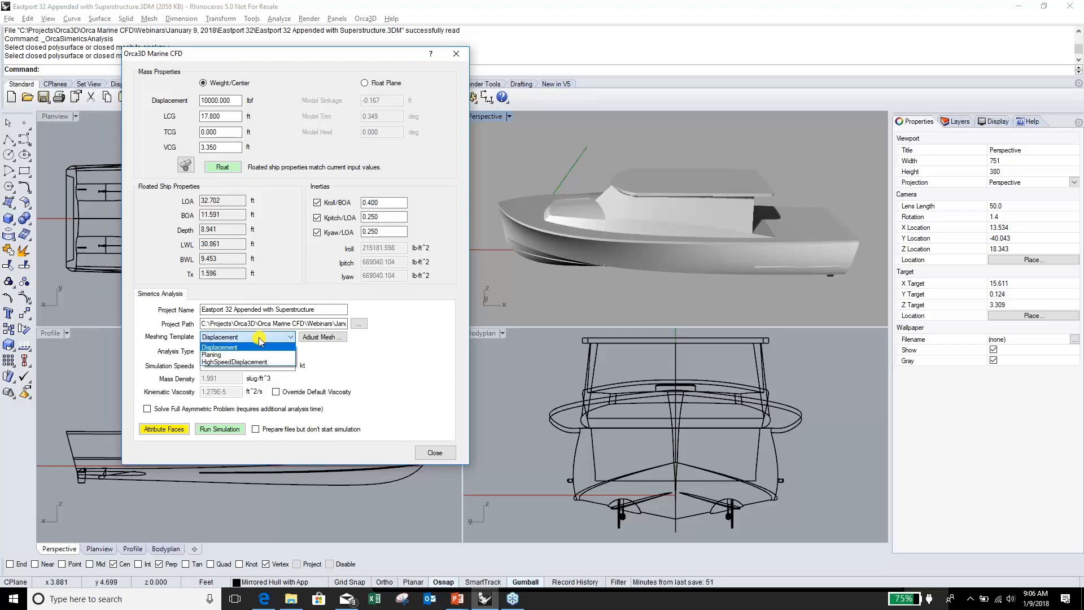
pyautogui.click(236, 355)
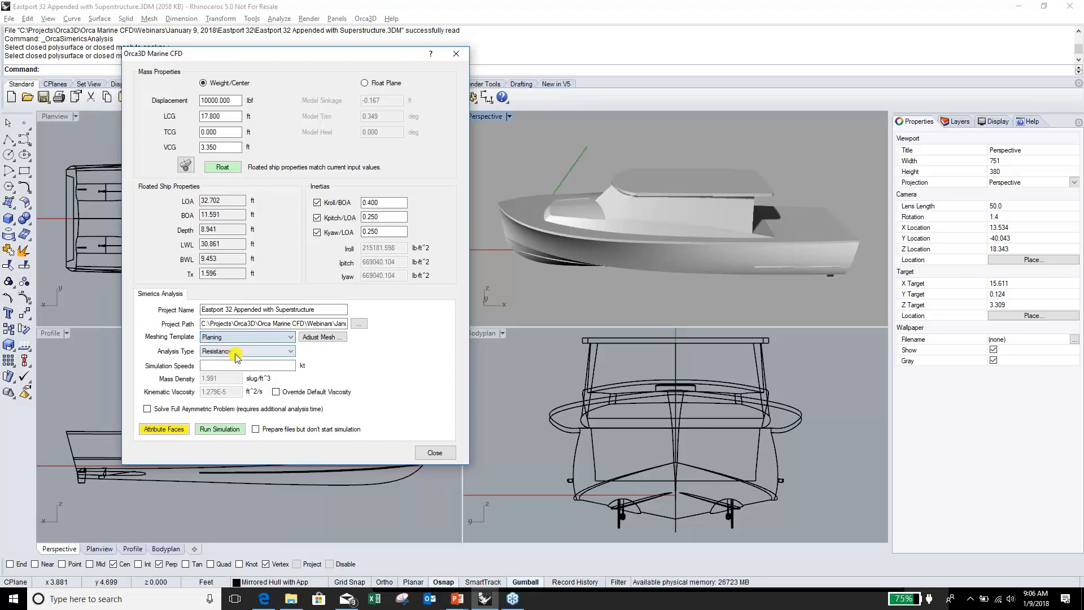
pyautogui.click(275, 354)
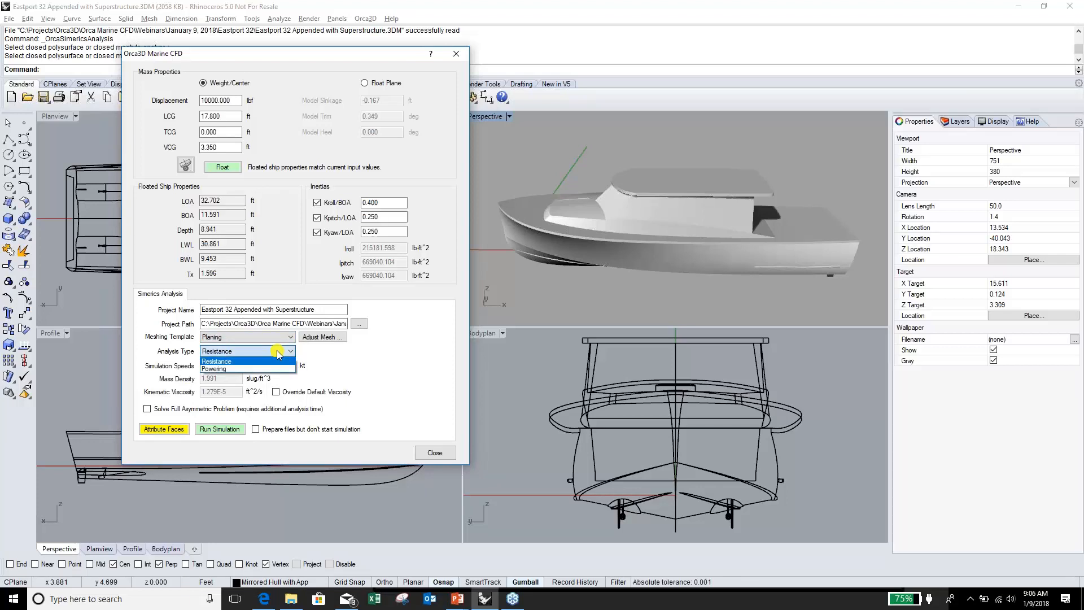
pyautogui.click(278, 354)
pyautogui.click(268, 366)
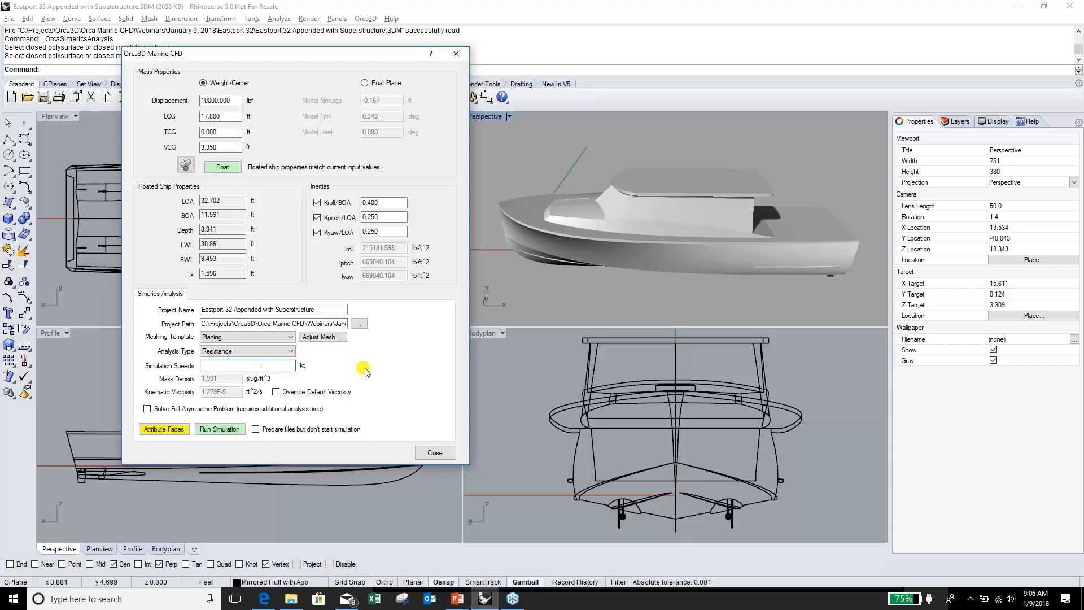
pyautogui.write('25')
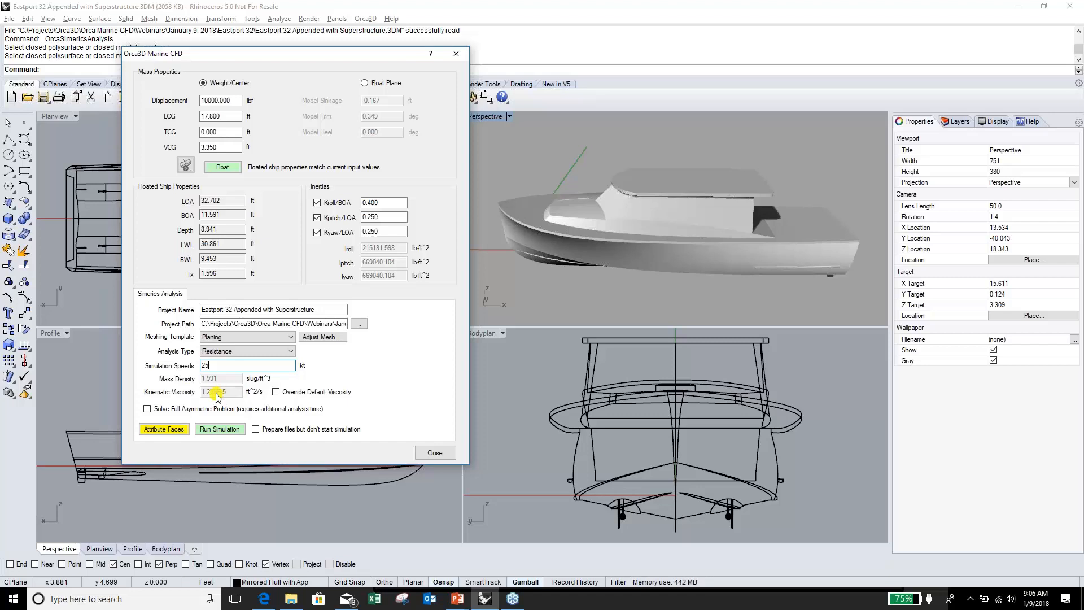
# - Start attributing the faces and assign the superstructure and the deck surface around it to the Deck face type
pyautogui.click(180, 429)
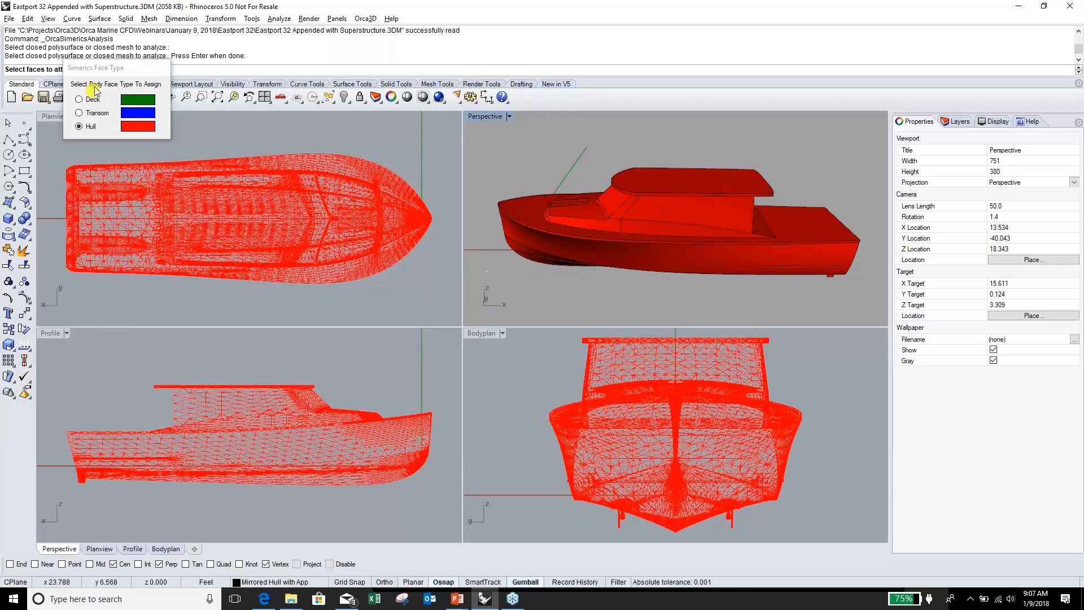
pyautogui.moveTo(133, 70); pyautogui.dragTo(347, 133)
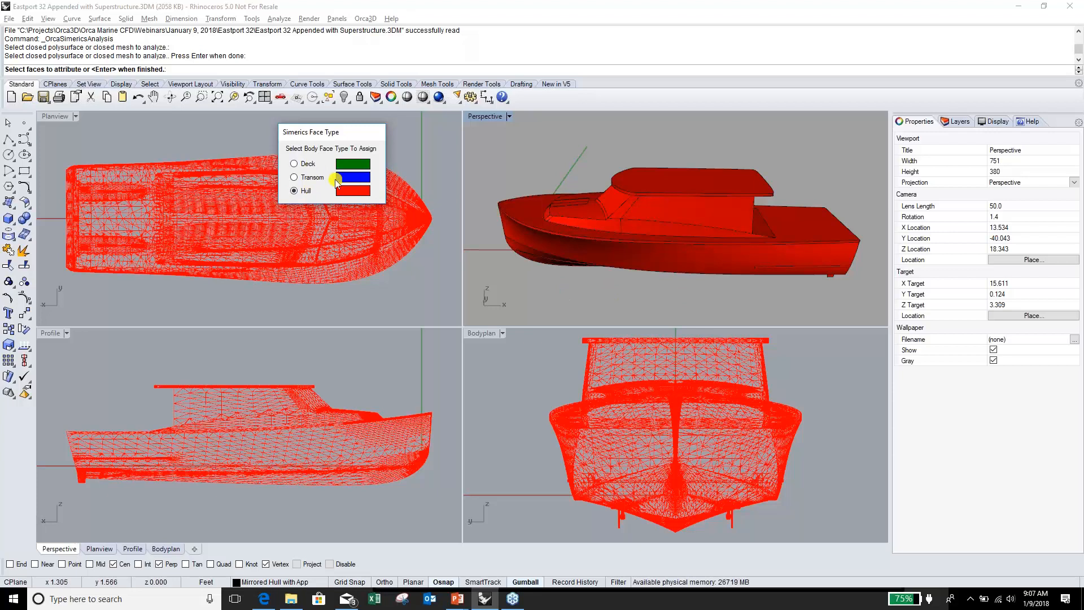
pyautogui.doubleClick(478, 117)
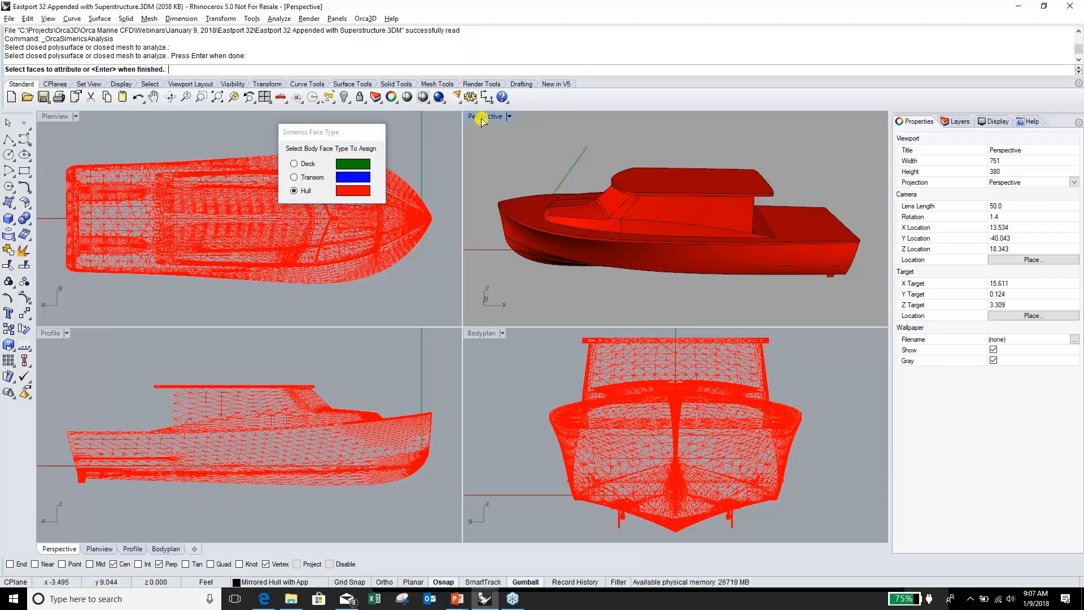
pyautogui.click(307, 163)
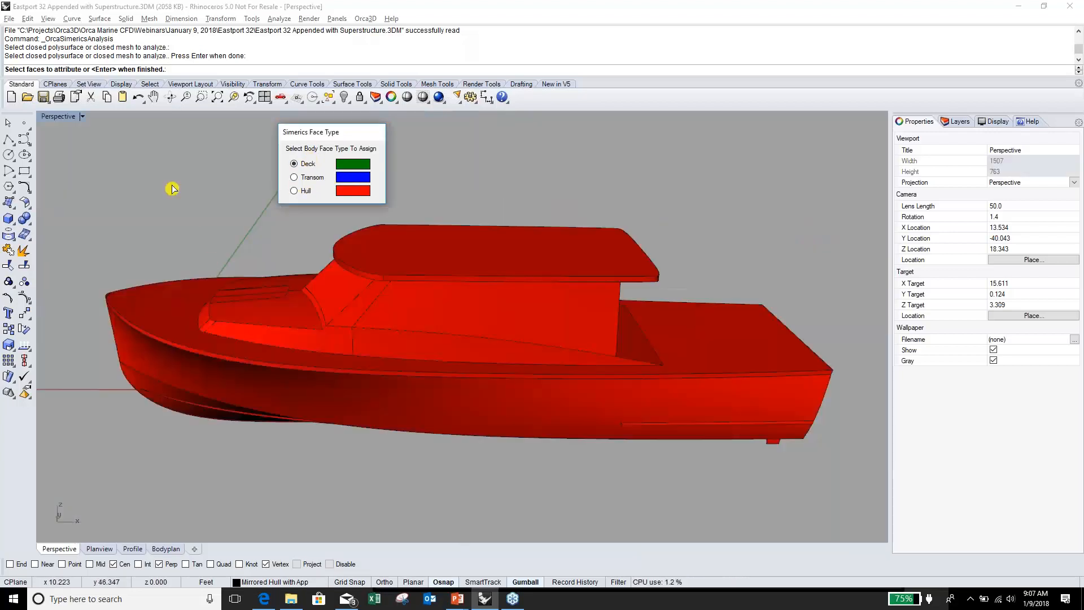
pyautogui.moveTo(170, 174); pyautogui.dragTo(698, 491)
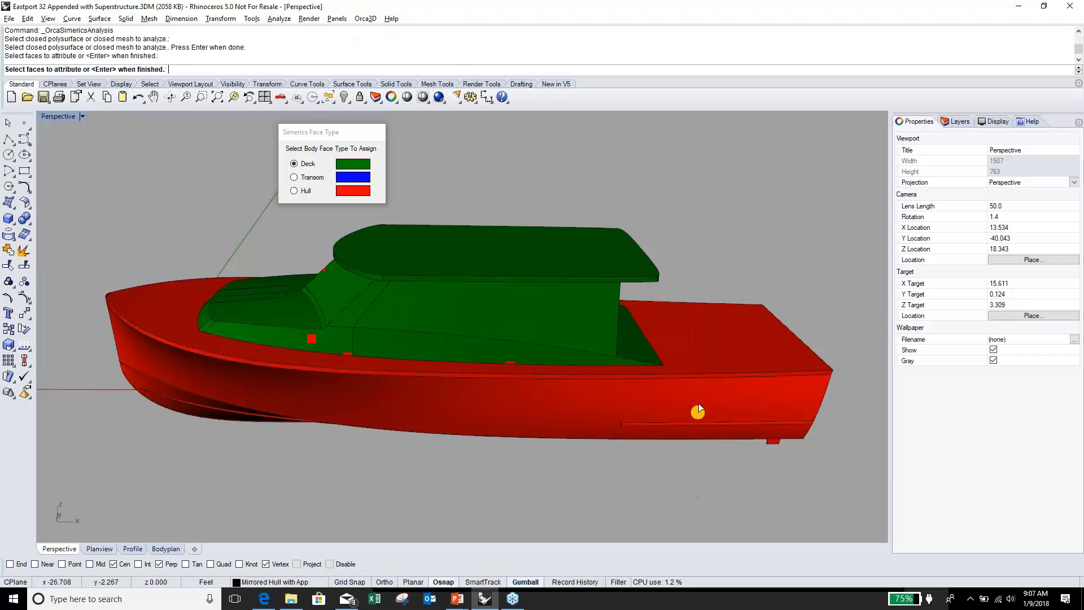
pyautogui.click(702, 360)
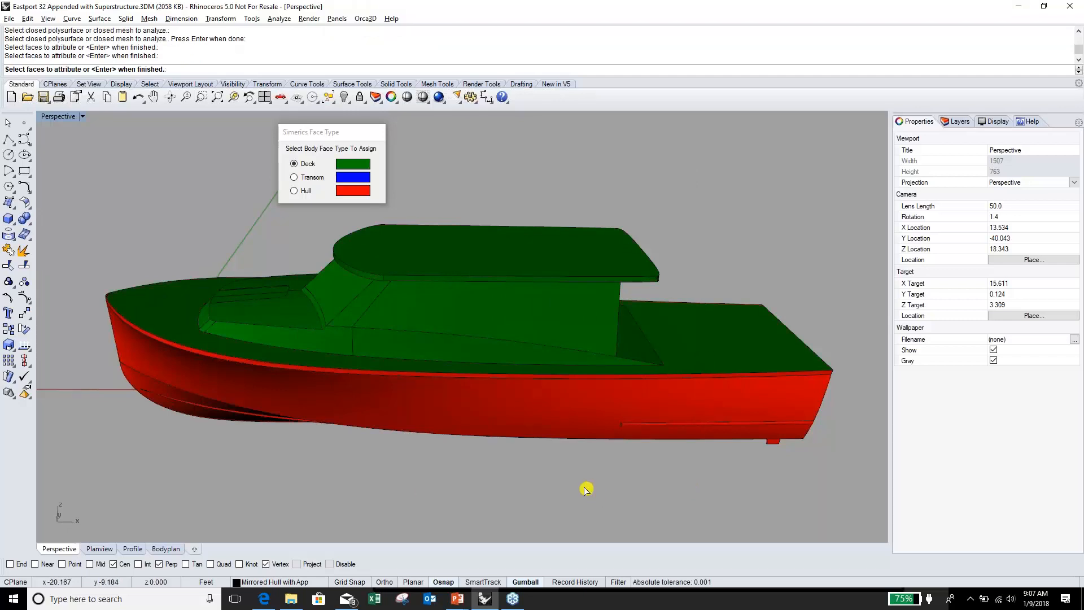
# - Assign the upper stern panel and both lower stern faces to the Transom face type, and finish the face attribution
pyautogui.moveTo(599, 476); pyautogui.dragTo(360, 298, button='right')
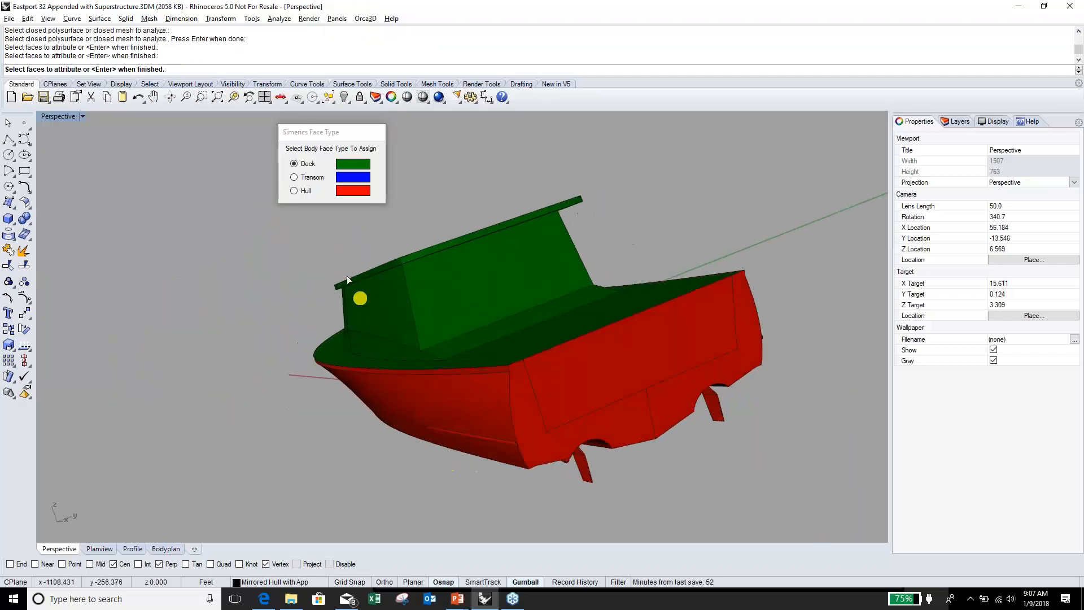
pyautogui.click(313, 177)
pyautogui.click(582, 411)
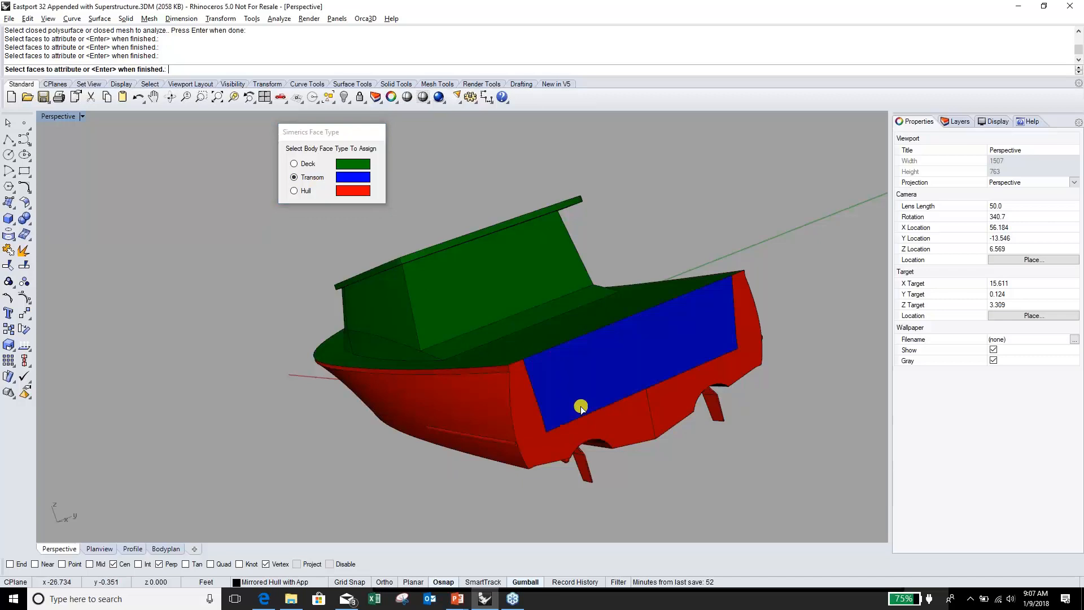
pyautogui.click(546, 428)
pyautogui.click(585, 460)
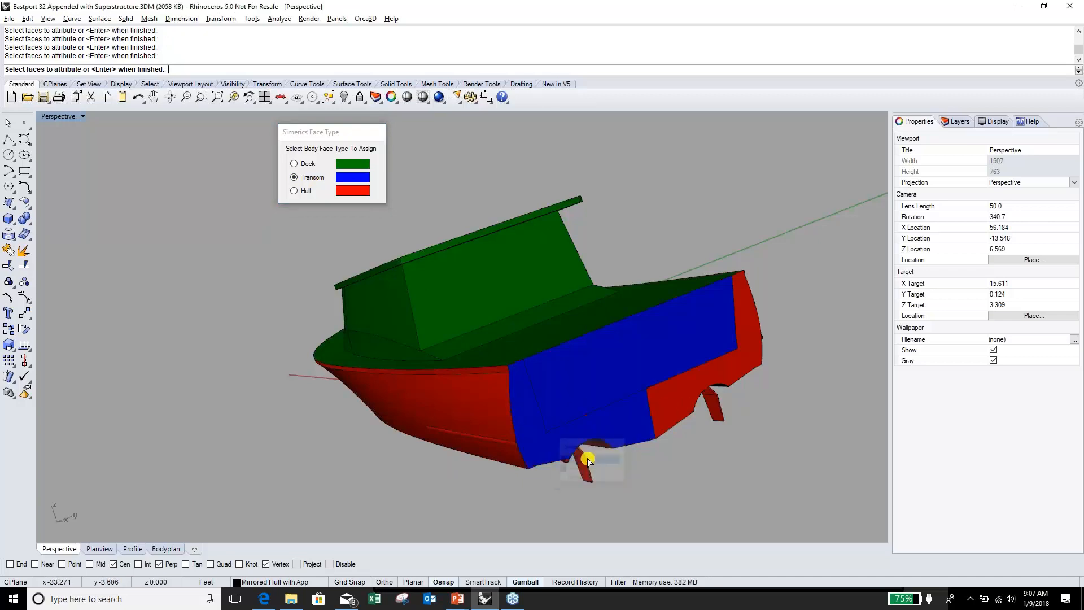
pyautogui.click(678, 396)
pyautogui.moveTo(264, 435); pyautogui.dragTo(424, 443, button='right')
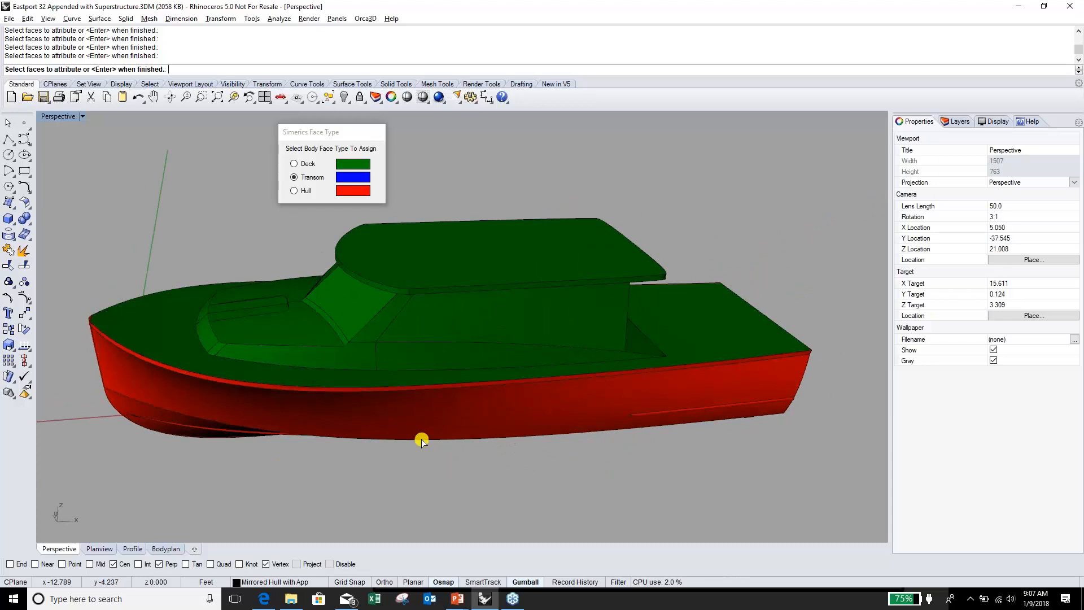
pyautogui.press('Return')
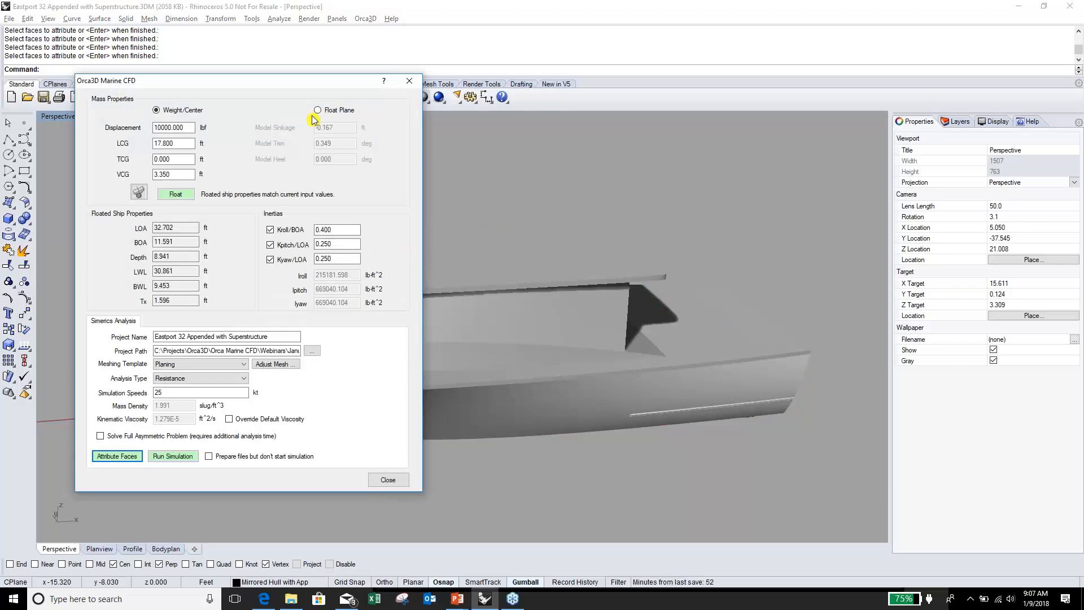
# - Run the simulation setup and launch the Eastport 32 Appended with Superstructure_25kt project in Simerics MP
pyautogui.moveTo(327, 85); pyautogui.dragTo(439, 75)
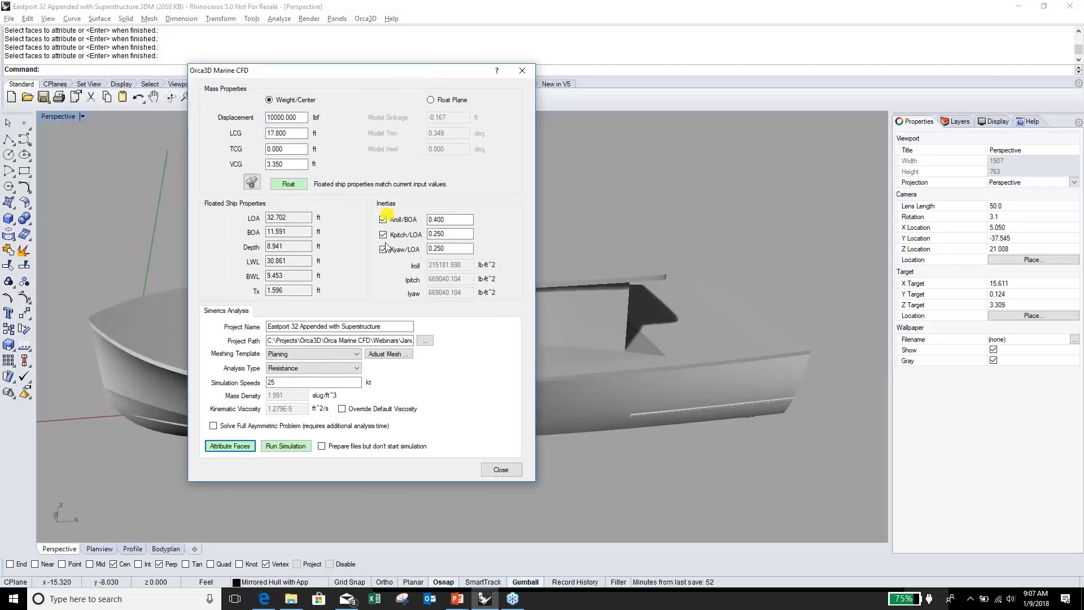
pyautogui.click(299, 446)
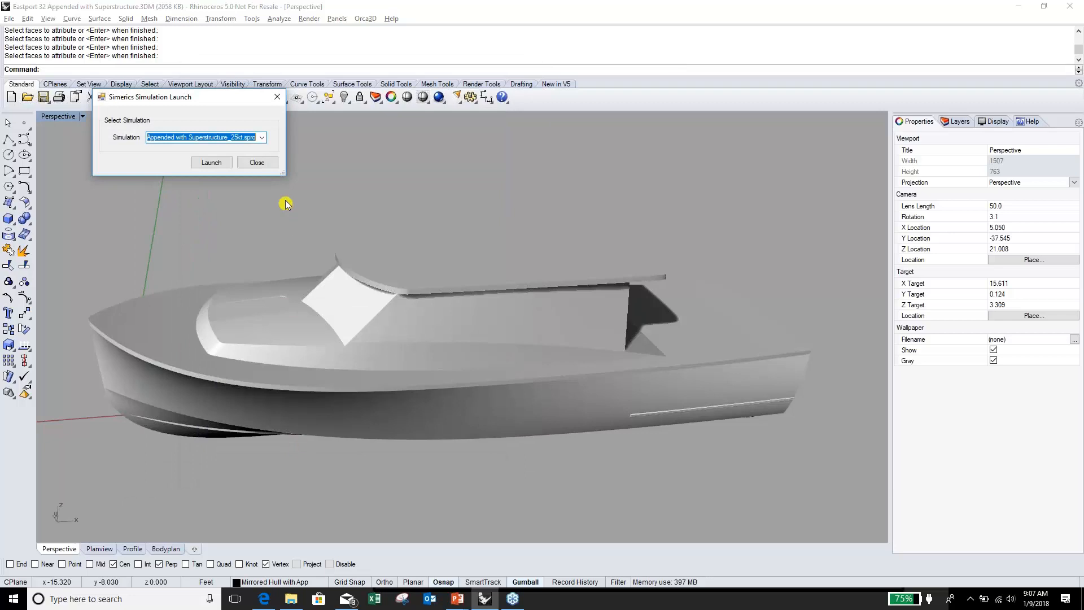
pyautogui.moveTo(283, 171); pyautogui.dragTo(478, 214)
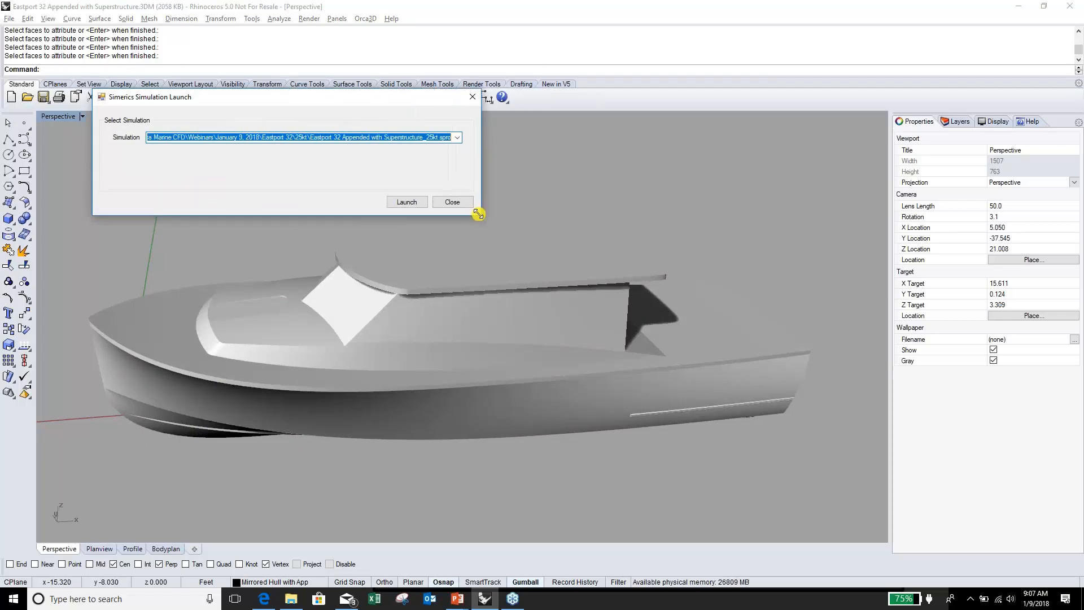
pyautogui.click(457, 137)
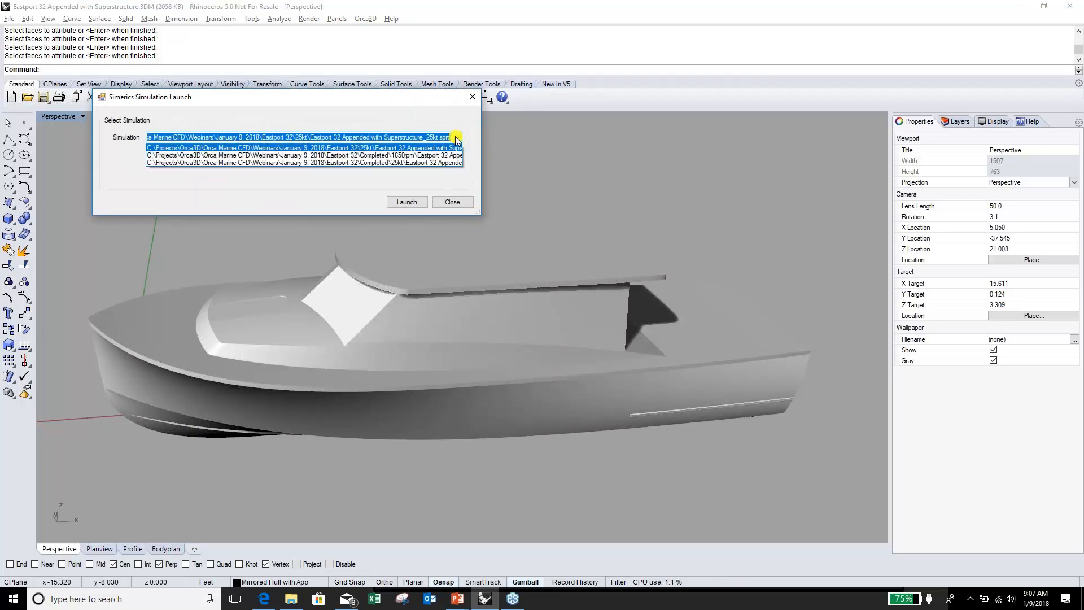
pyautogui.click(457, 138)
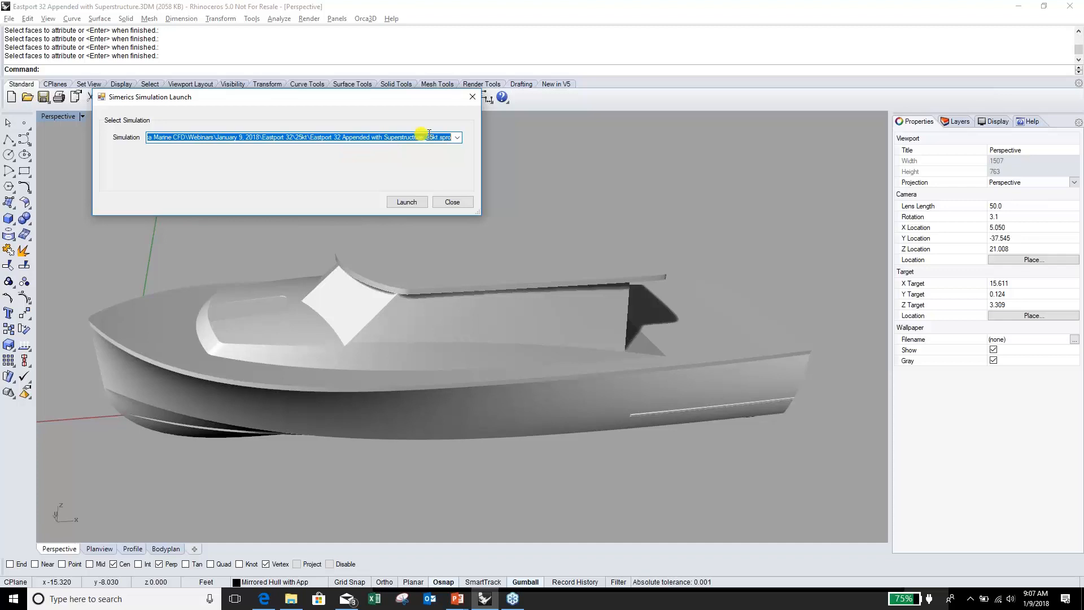
pyautogui.click(407, 202)
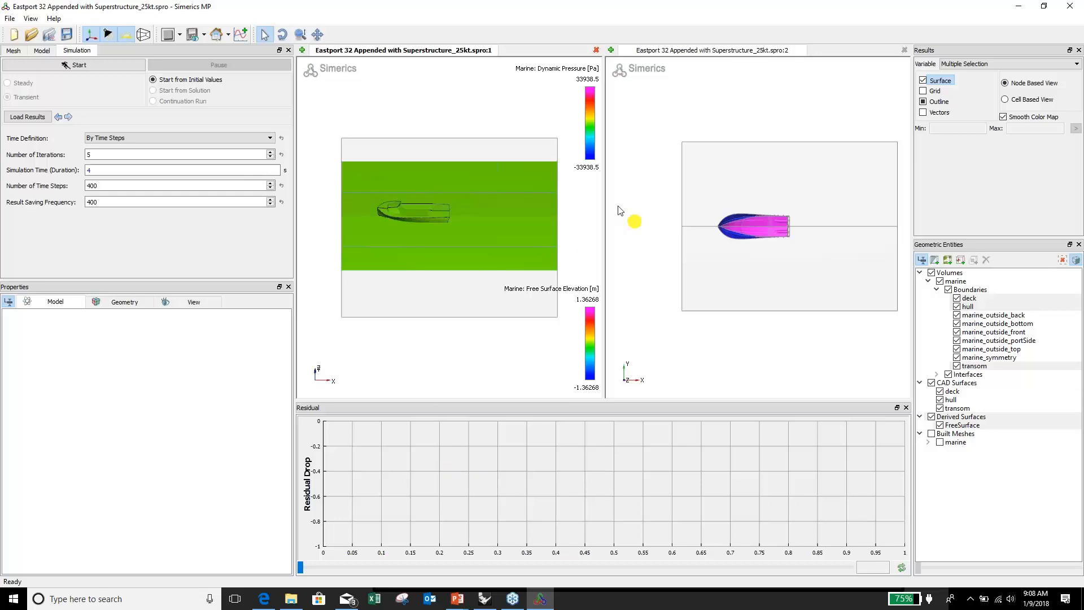
# - Show the first model view on its own and examine the hull's underside and stern appendages up close
pyautogui.click(168, 34)
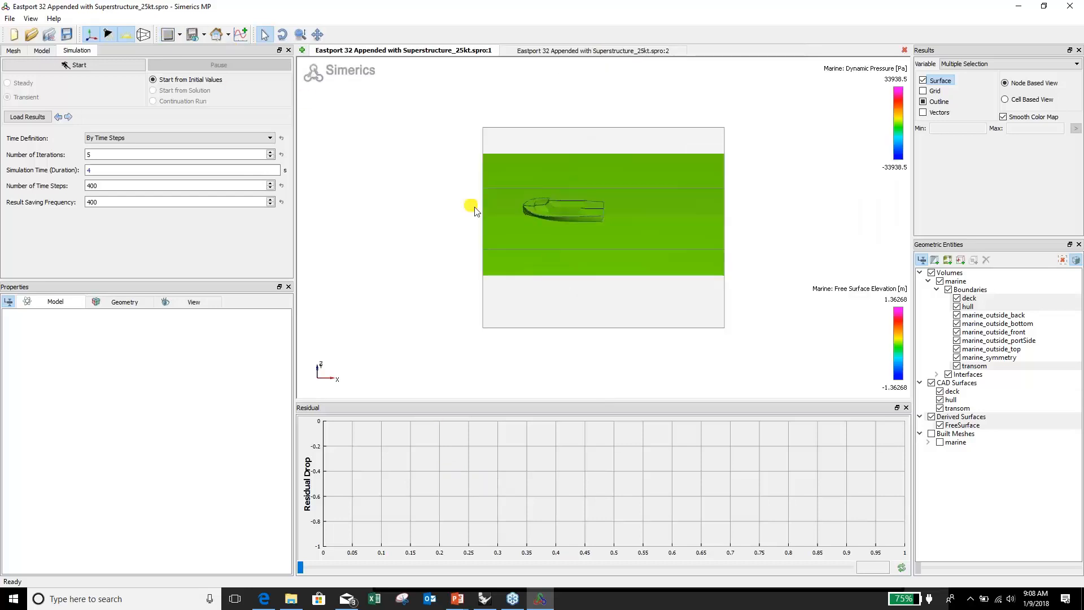
pyautogui.moveTo(515, 299); pyautogui.dragTo(626, 258)
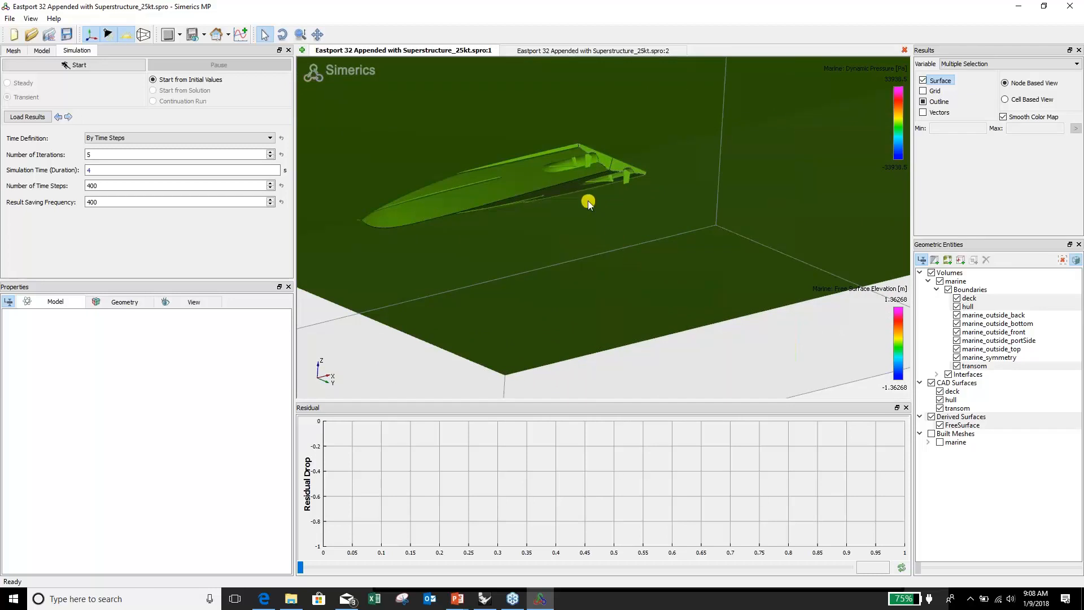
pyautogui.click(318, 34)
pyautogui.moveTo(520, 184); pyautogui.dragTo(565, 236)
pyautogui.scroll(11, 608, 231)
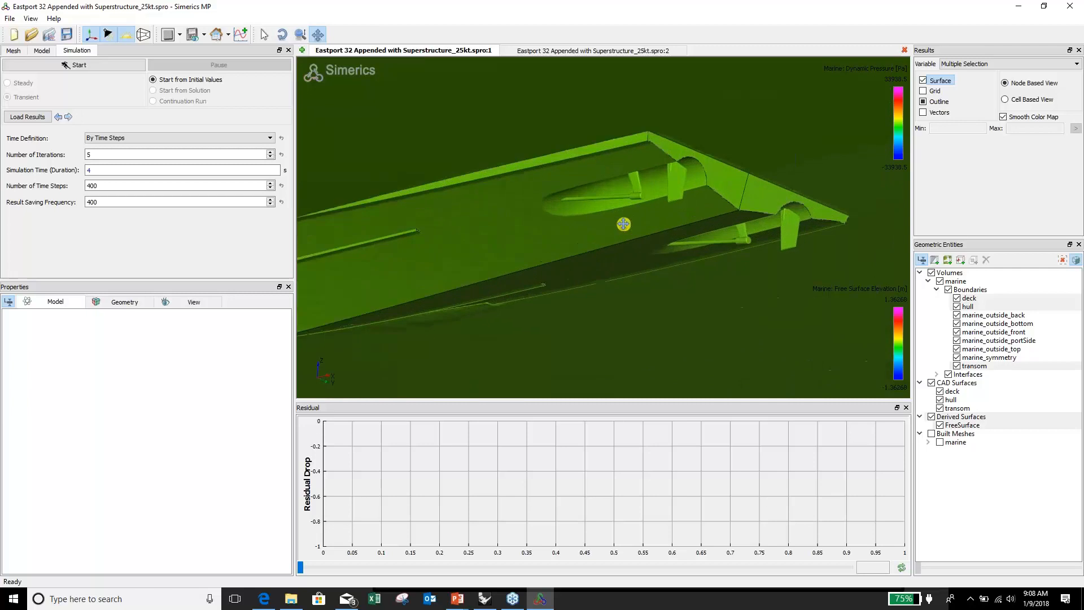
# - Examine the whole boat above and below the free surface from the bow and side
pyautogui.scroll(2, 623, 225)
pyautogui.moveTo(622, 225); pyautogui.dragTo(533, 252, button='middle')
pyautogui.scroll(-5, 633, 214)
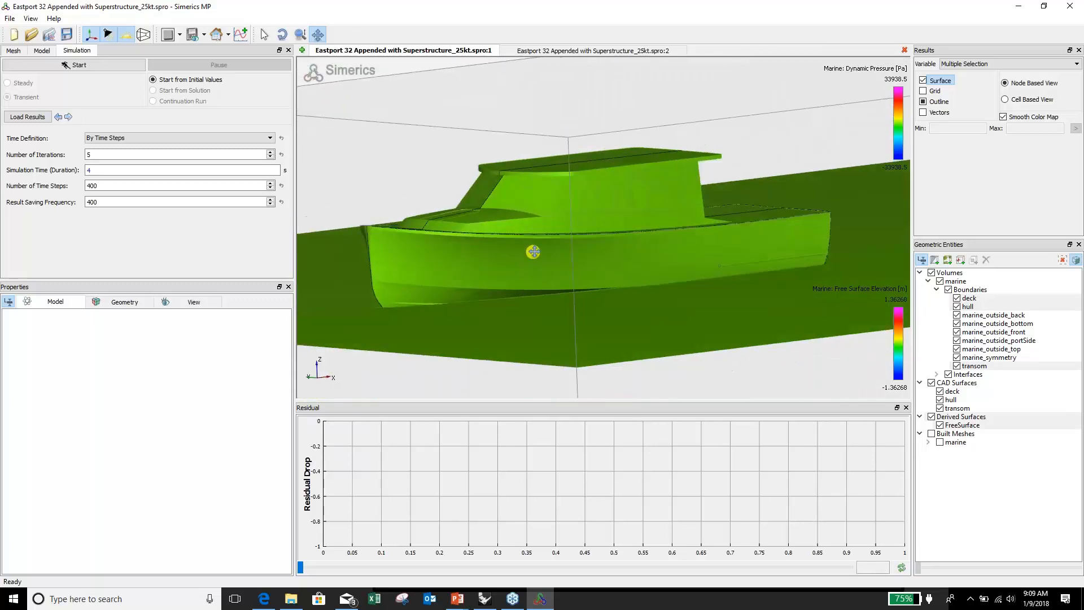
pyautogui.moveTo(486, 314); pyautogui.dragTo(462, 306, button='middle')
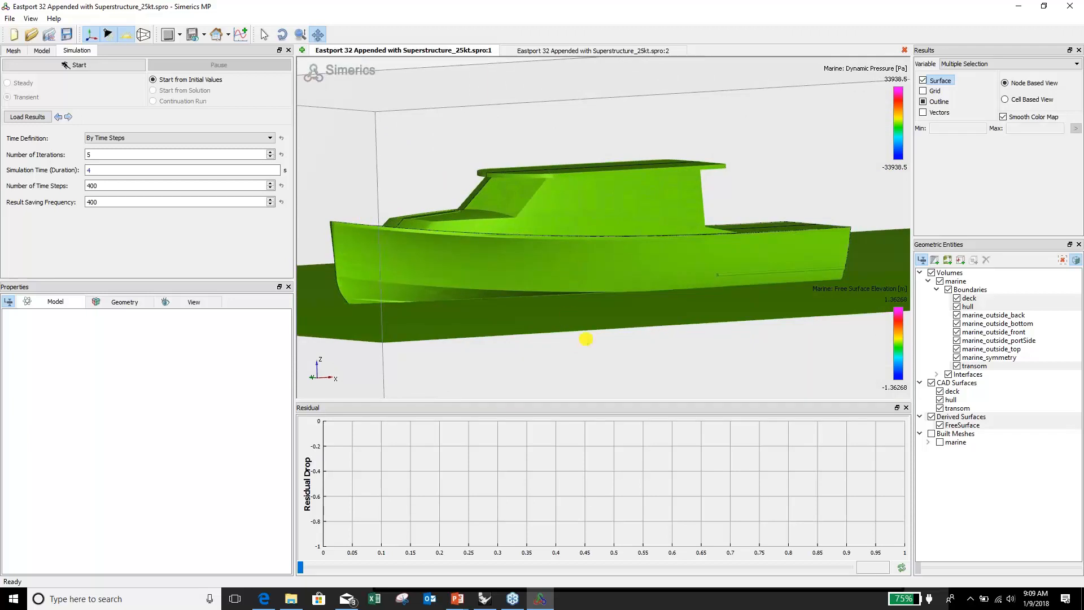
pyautogui.moveTo(585, 339); pyautogui.dragTo(509, 346, button='middle')
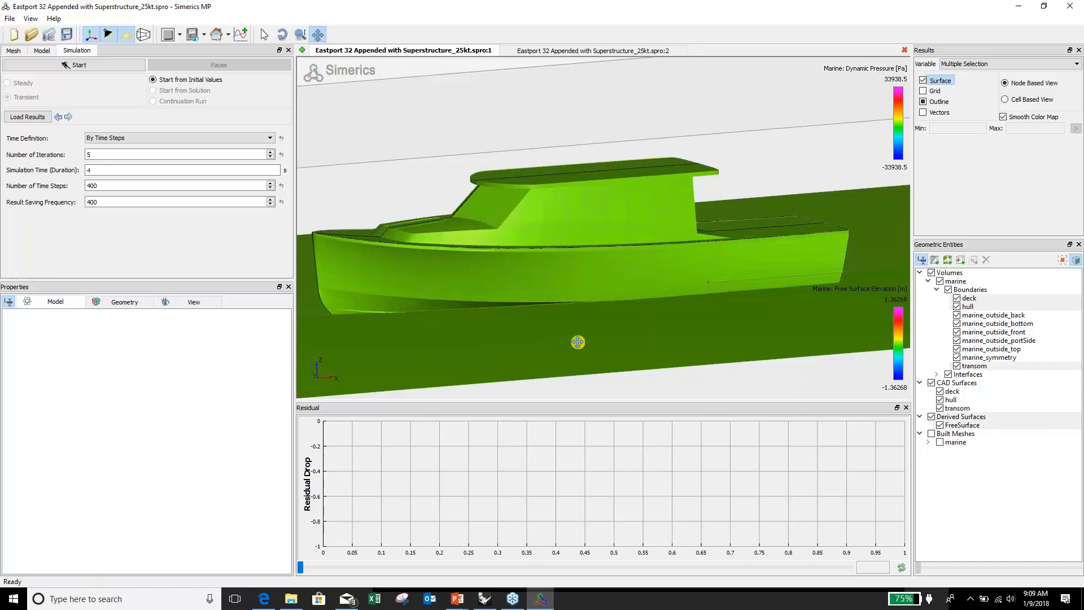
pyautogui.scroll(-3, 578, 341)
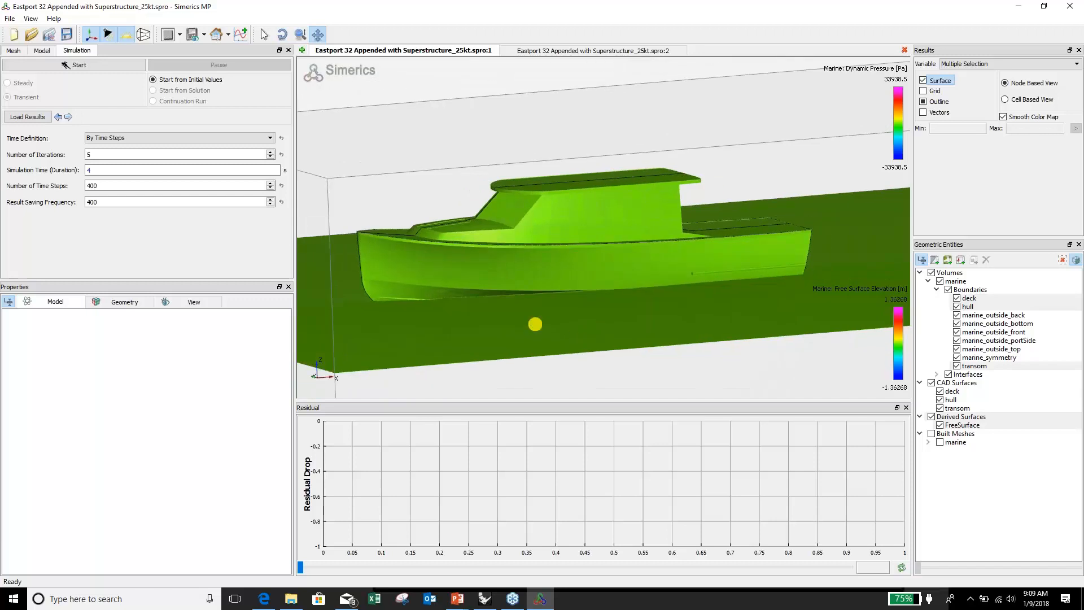
pyautogui.moveTo(536, 324)
pyautogui.mouseDown(button='middle')
pyautogui.moveTo(542, 291)
pyautogui.moveTo(540, 308)
pyautogui.moveTo(504, 321)
pyautogui.moveTo(530, 343)
pyautogui.moveTo(547, 329)
pyautogui.moveTo(537, 317)
pyautogui.mouseUp(button='middle')
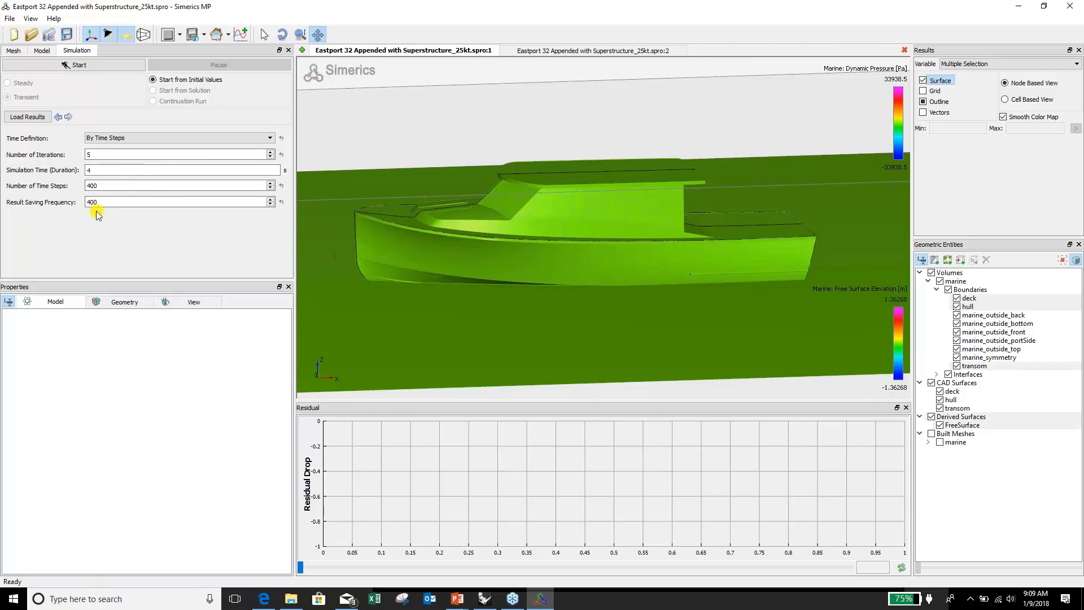
# - Start the simulation from initial values and save the project for the run
pyautogui.click(84, 66)
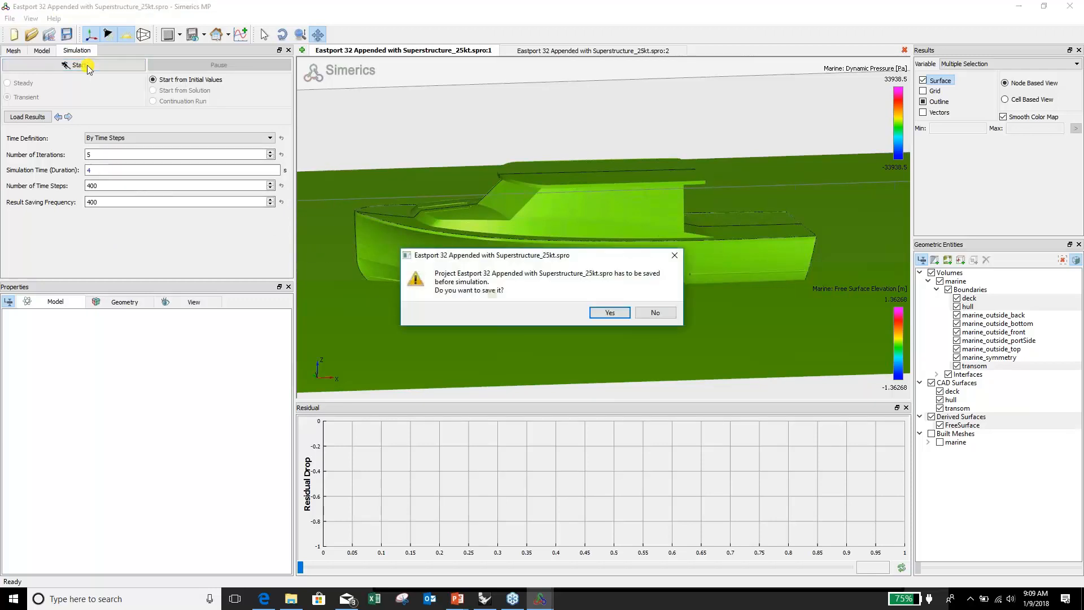
pyautogui.click(610, 313)
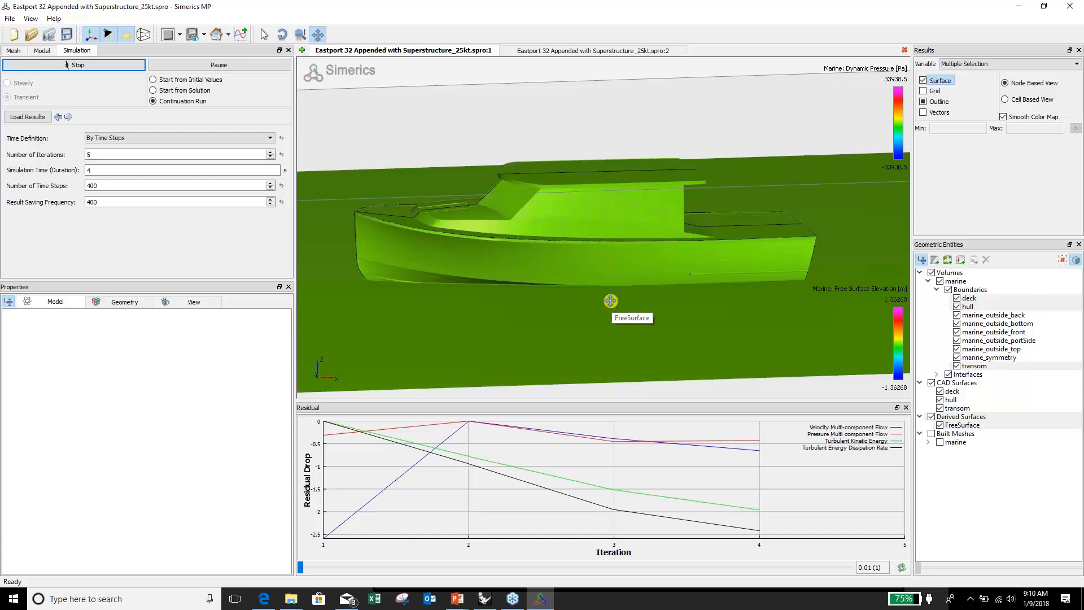
# - Switch to the PowerPoint slide show and advance to the Orca3D Marine CFD – Goals slide
pyautogui.hotkey('alt', 'Tab')
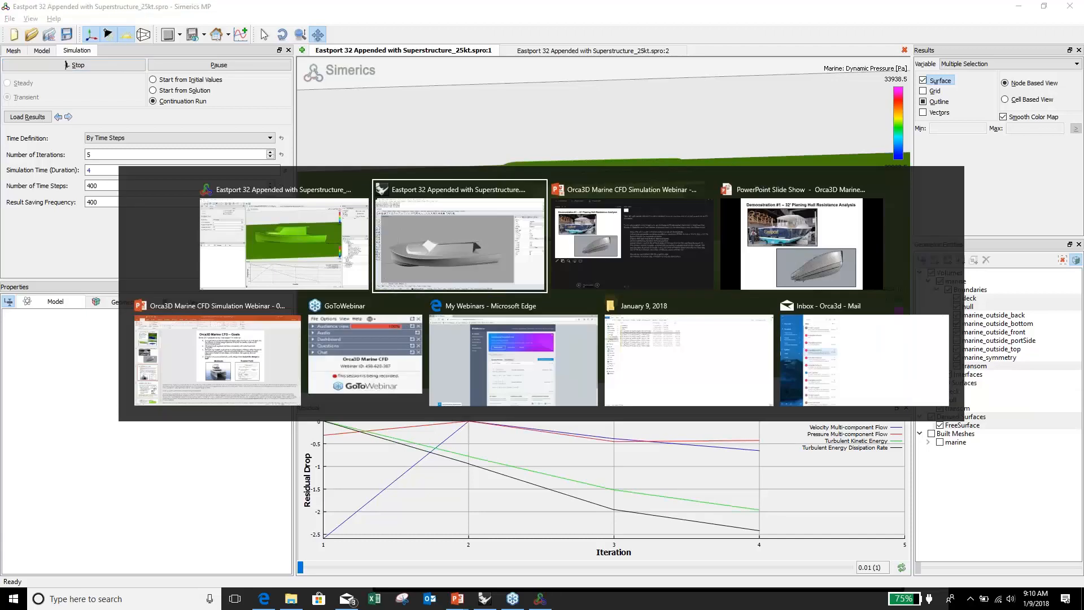
pyautogui.hotkey('alt', 'Tab')
pyautogui.hotkey('alt', 'Tab')
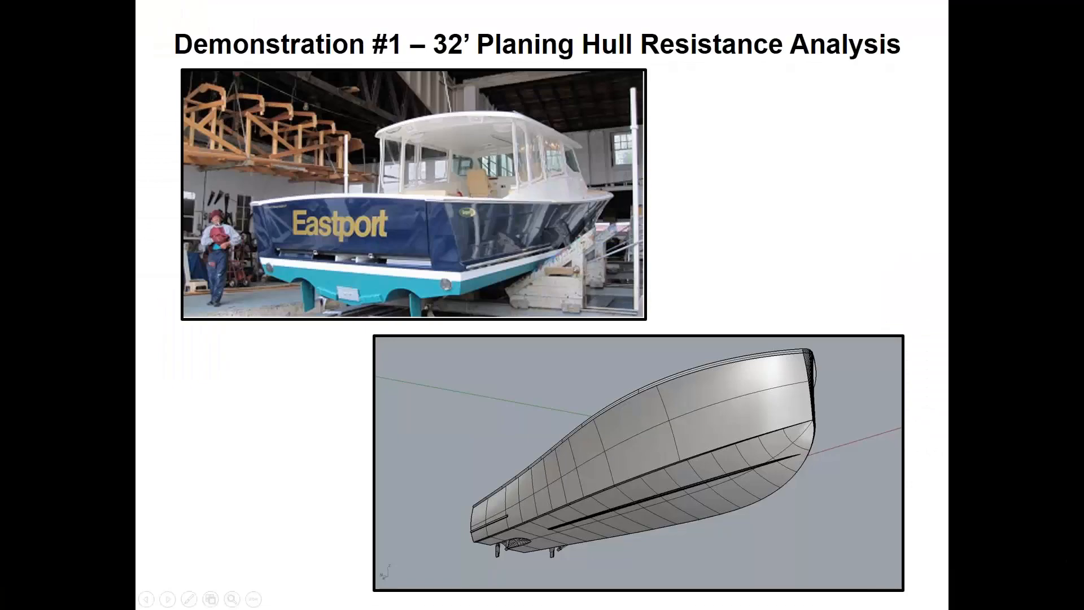
pyautogui.press('Right')
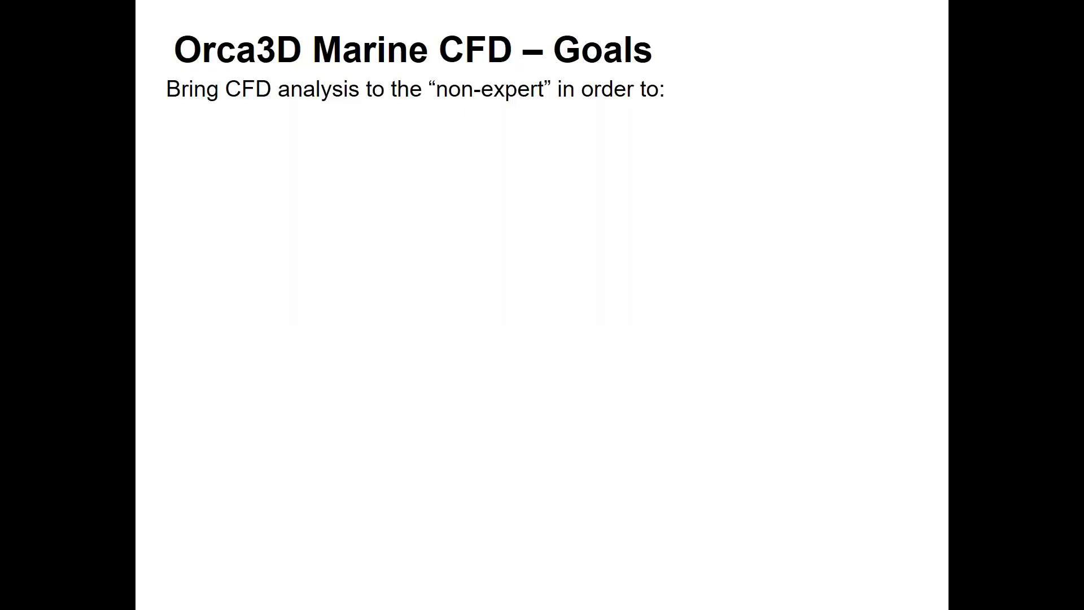
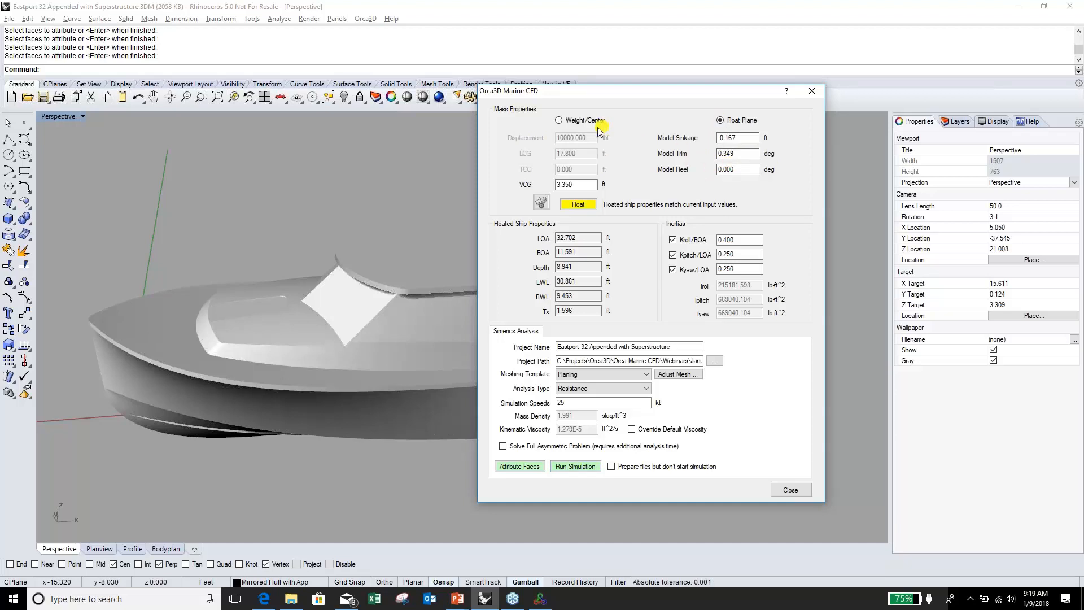
# - Float the model using the Weight/Center mass properties and set the analysis type to Powering
pyautogui.click(561, 121)
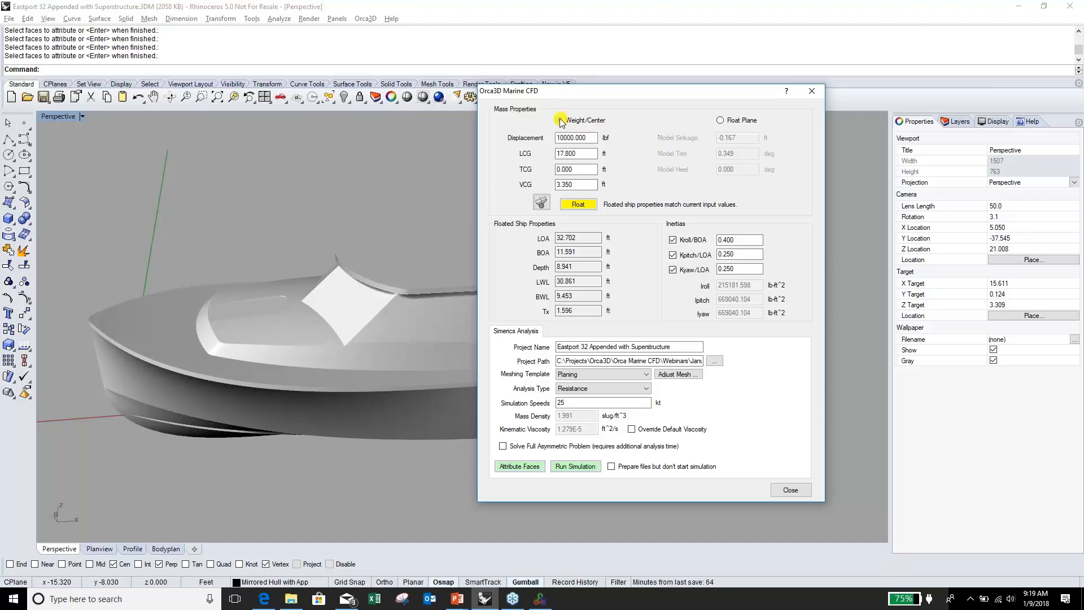
pyautogui.click(588, 205)
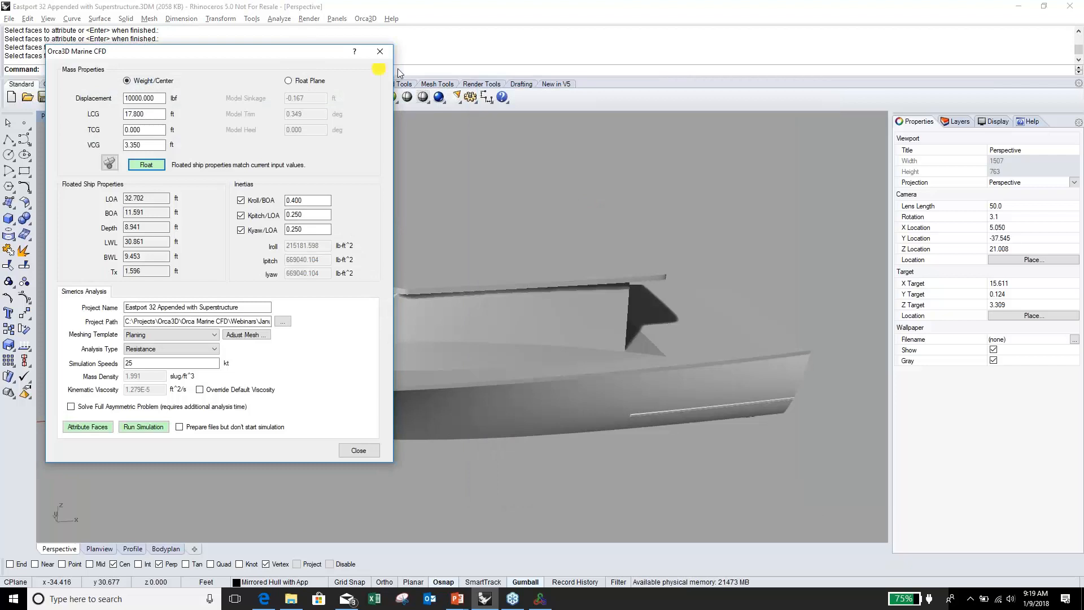
pyautogui.moveTo(337, 54); pyautogui.dragTo(697, 85)
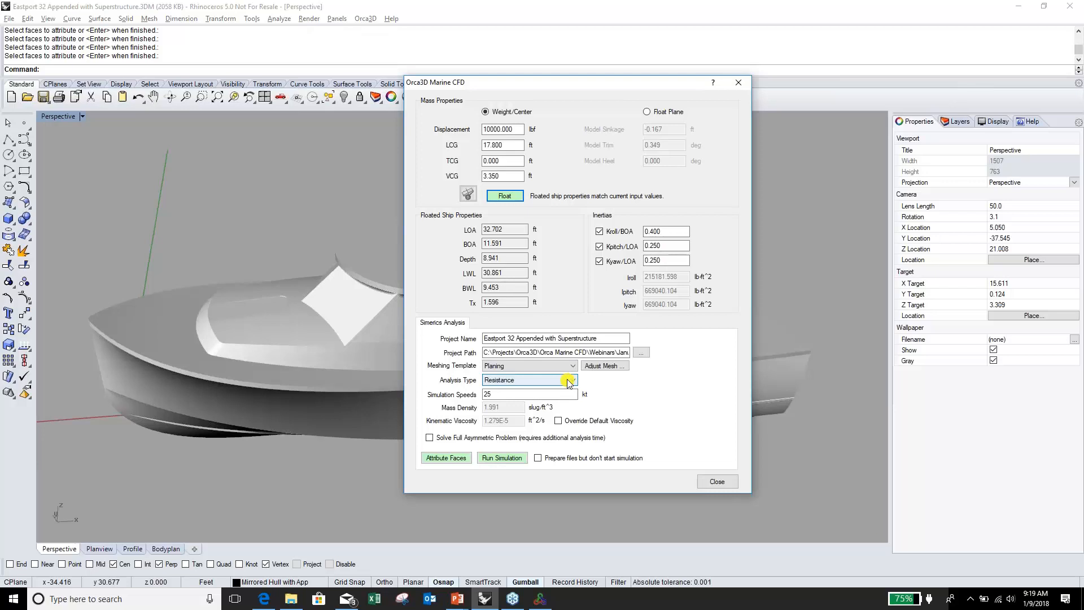
pyautogui.click(568, 381)
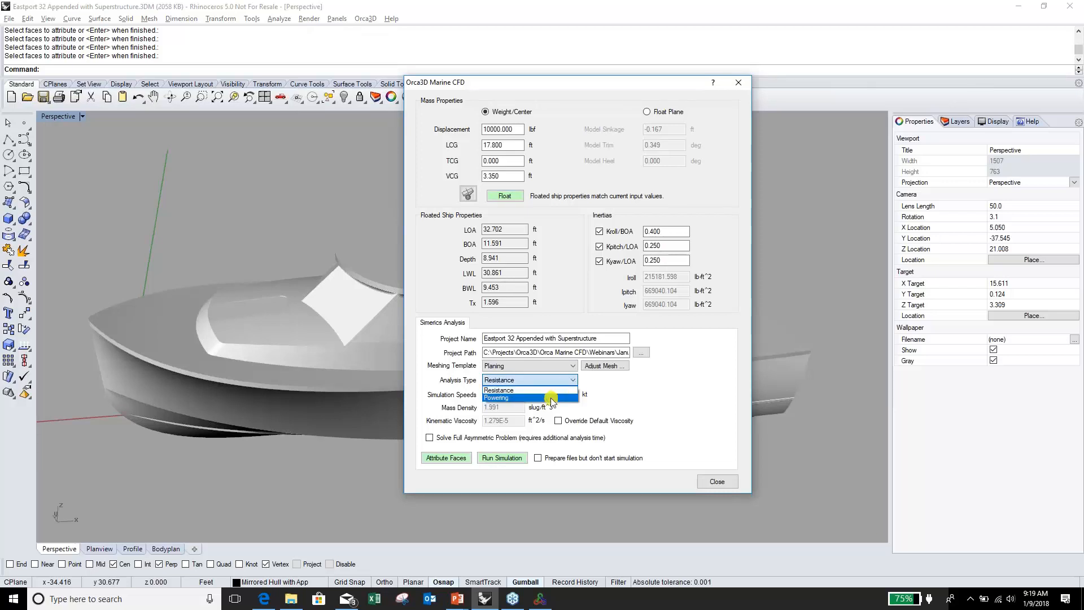
pyautogui.click(551, 398)
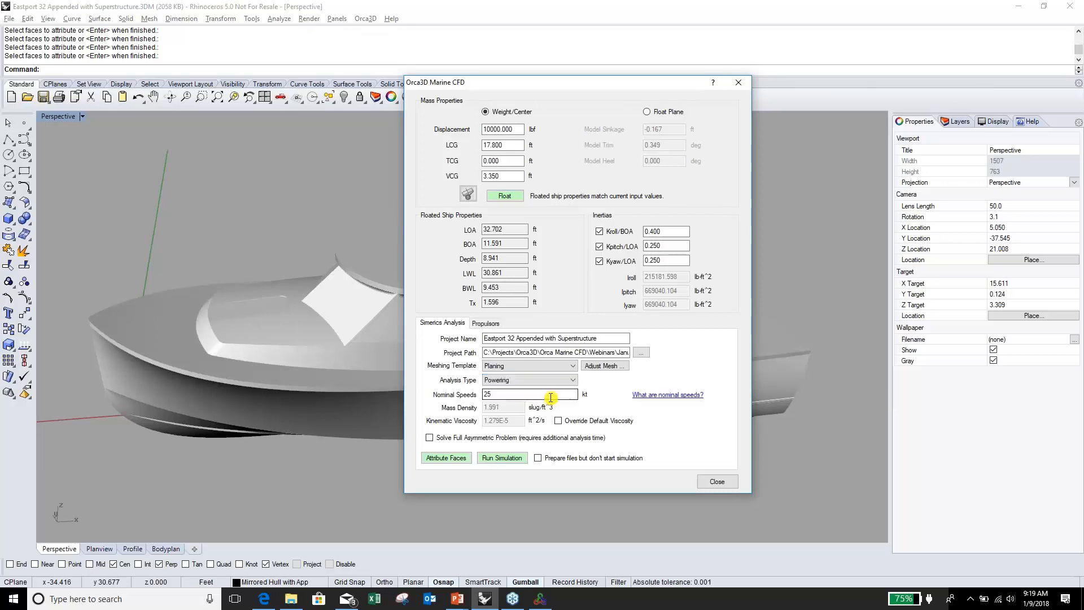
# - Add a new propulsor to the powering analysis and set its rotation to RightHanded
pyautogui.click(489, 326)
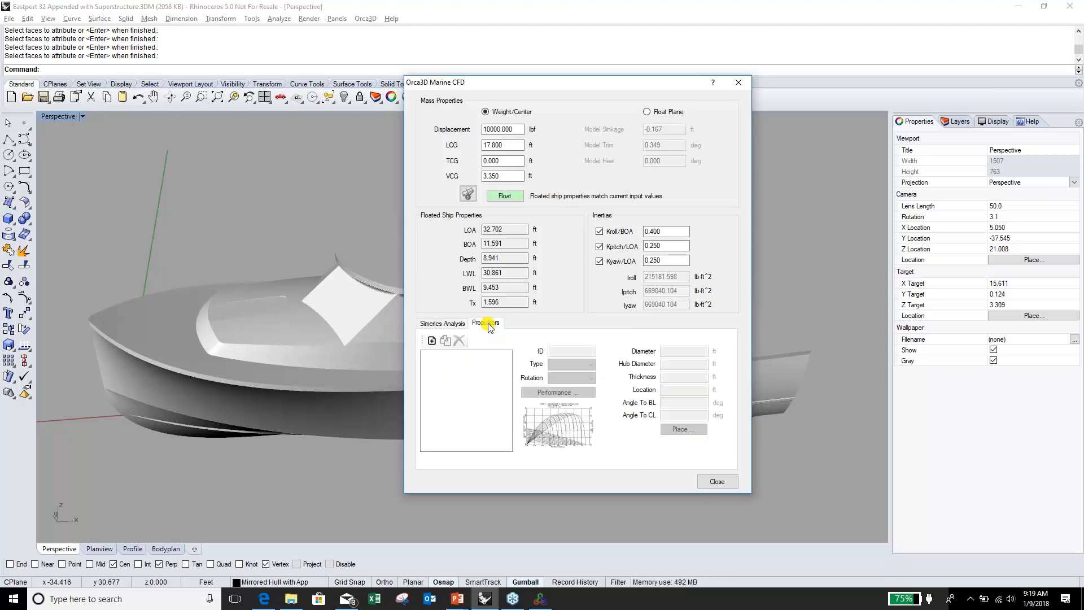
pyautogui.click(433, 341)
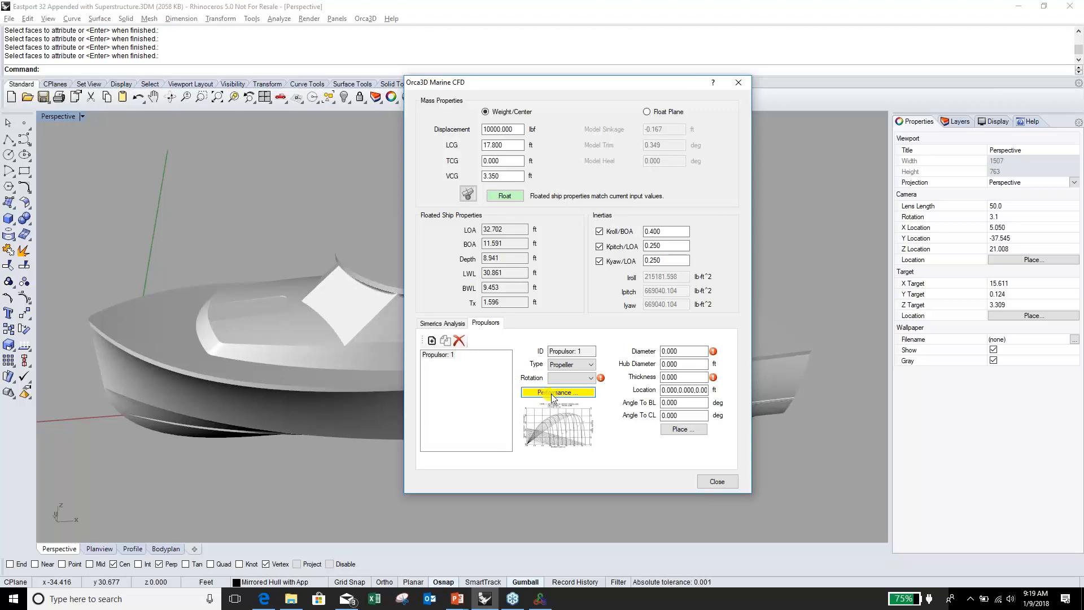
pyautogui.click(588, 379)
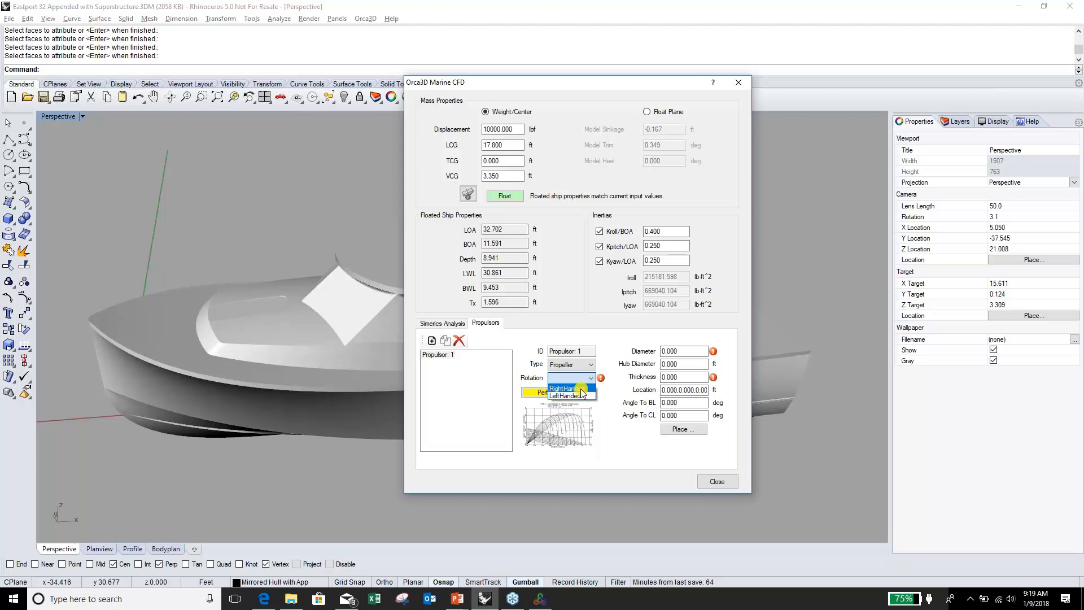
pyautogui.click(567, 389)
# - Set the propulsor's diameter to 1.5 ft, hub diameter to .25 ft and thickness to 0.3 ft
pyautogui.doubleClick(684, 351)
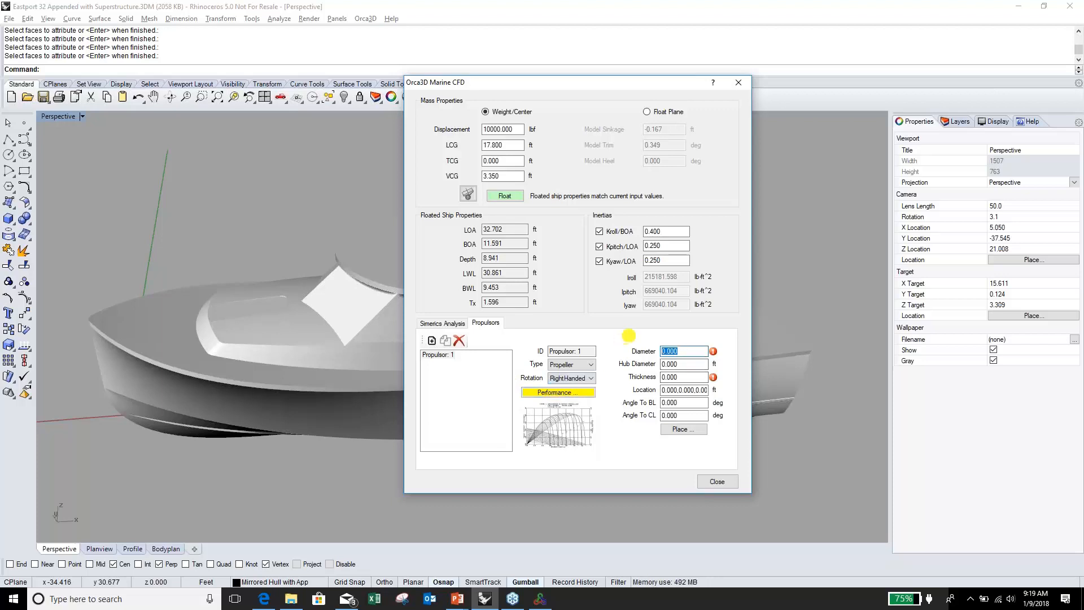
pyautogui.write('1.5')
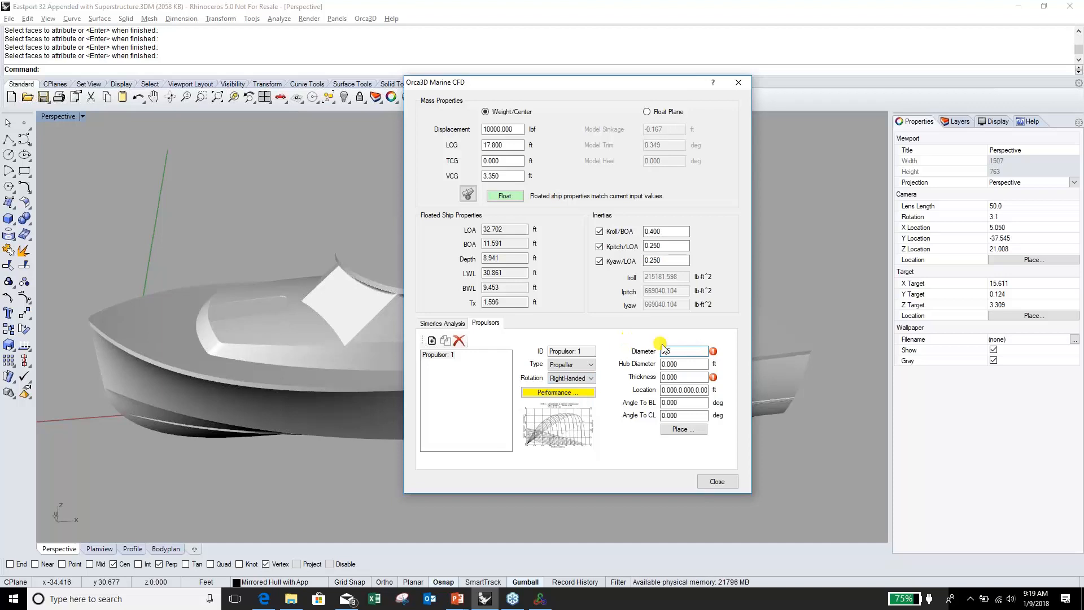
pyautogui.moveTo(687, 364); pyautogui.dragTo(636, 360)
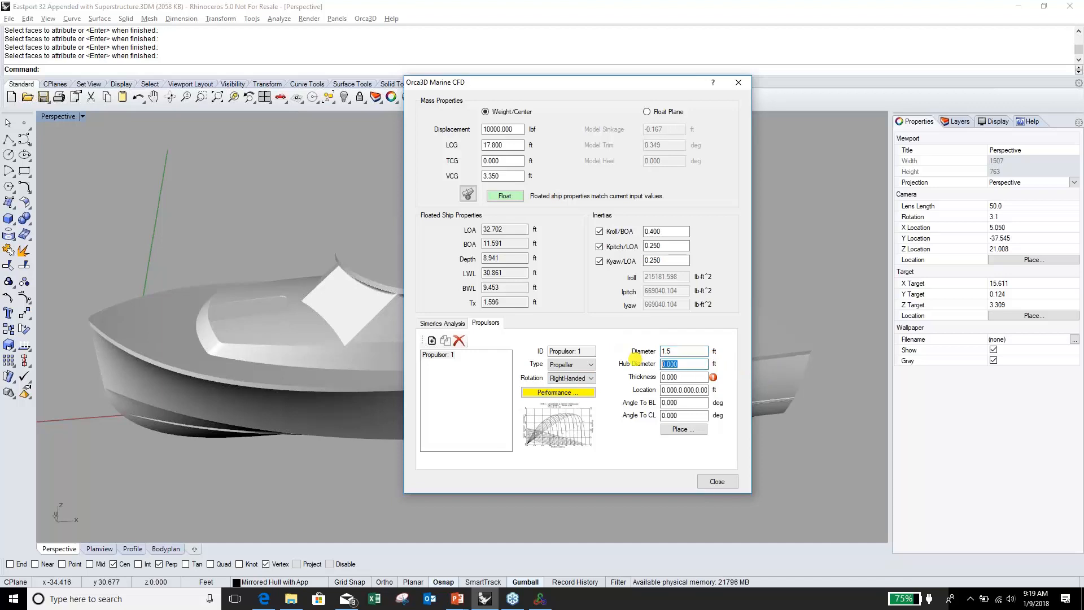
pyautogui.write('.25')
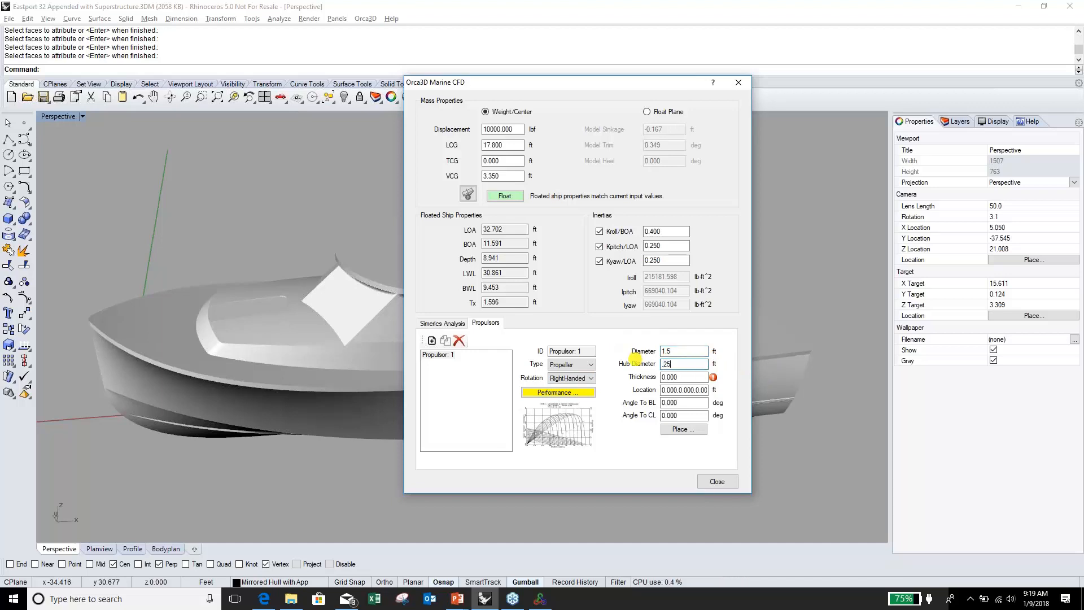
pyautogui.moveTo(692, 377); pyautogui.dragTo(649, 377)
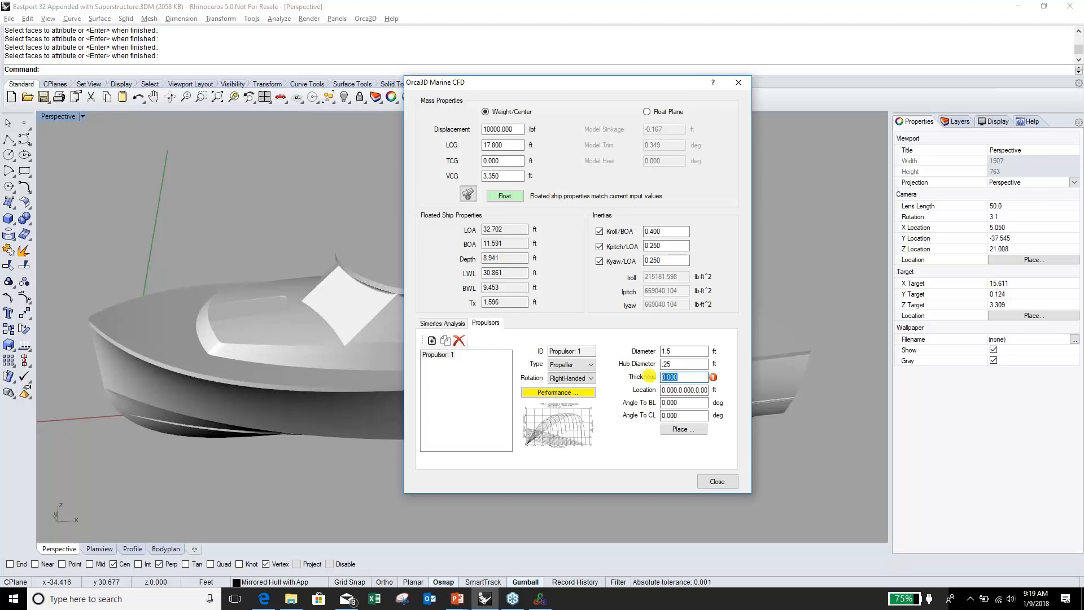
pyautogui.write('0.3')
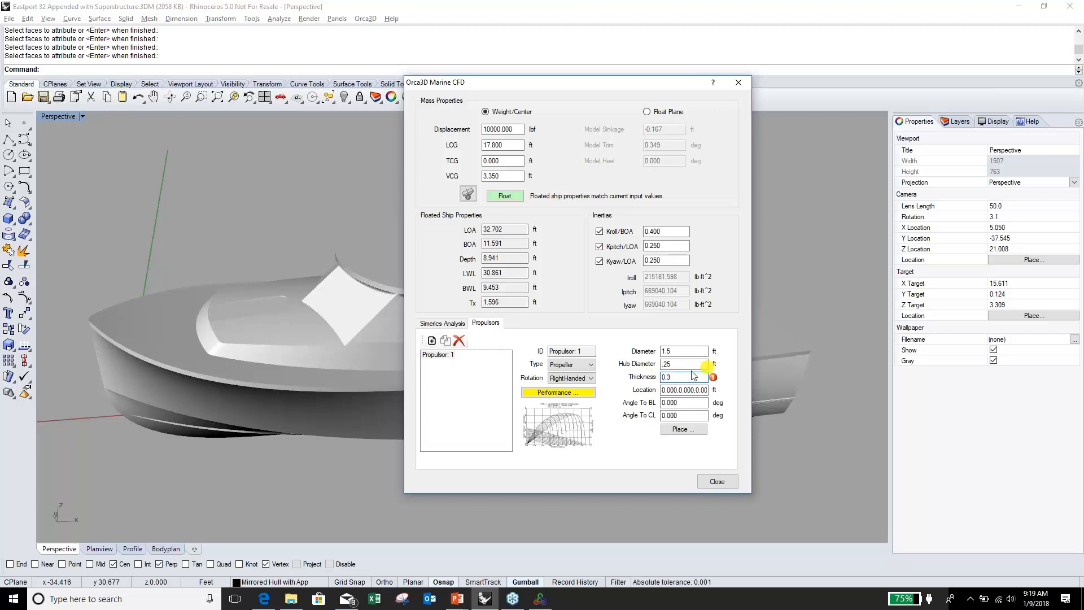
# - Place the propulsor at the center of the shaft strut hub's aft face, at 28.890,-2.430,-1.020
pyautogui.click(681, 430)
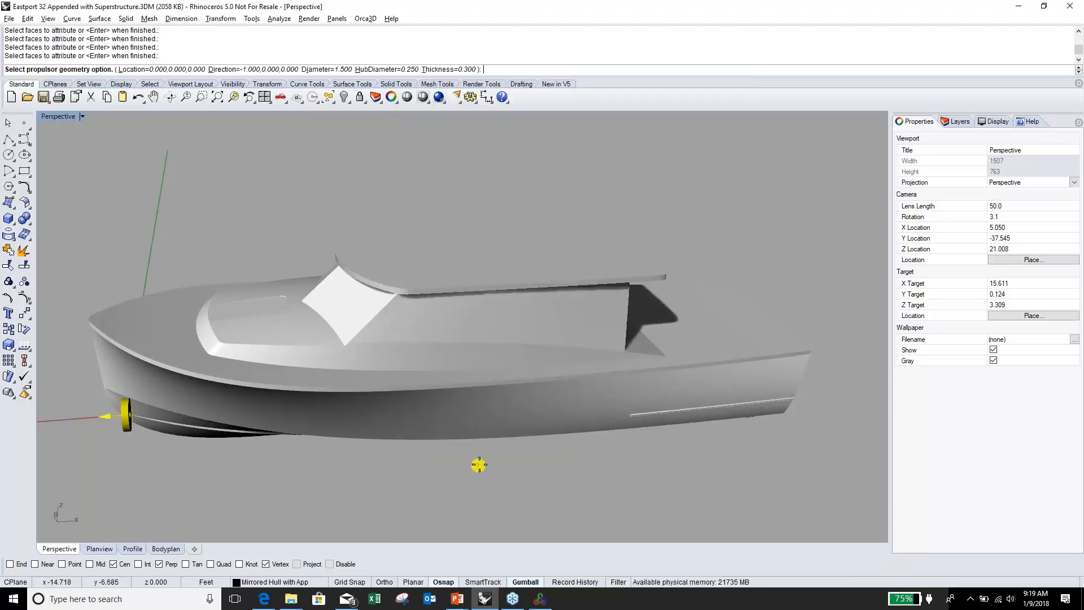
pyautogui.moveTo(480, 466); pyautogui.dragTo(346, 455, button='right')
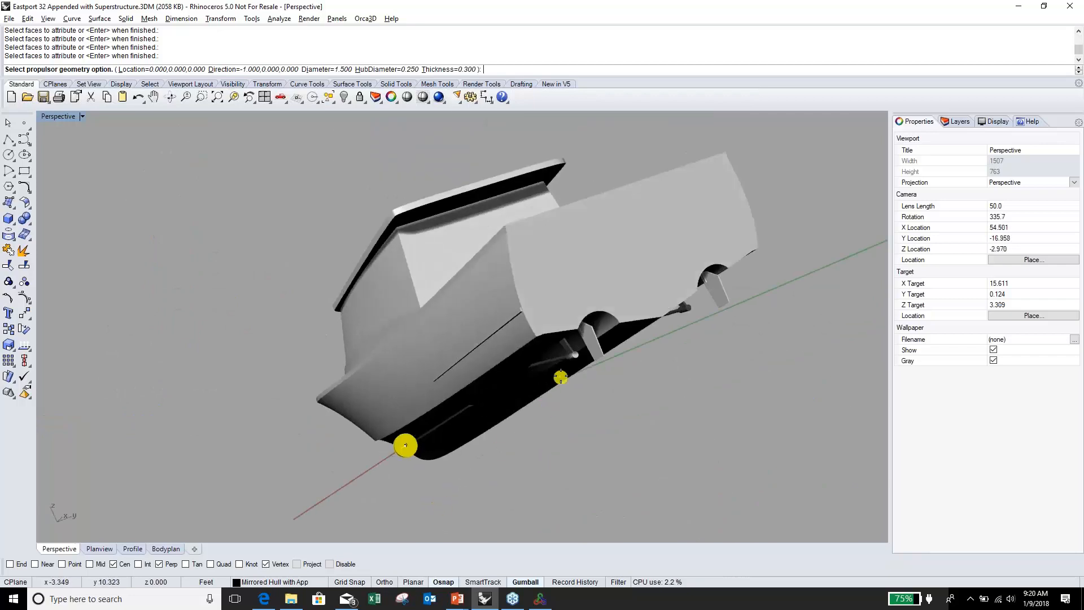
pyautogui.scroll(5, 576, 350)
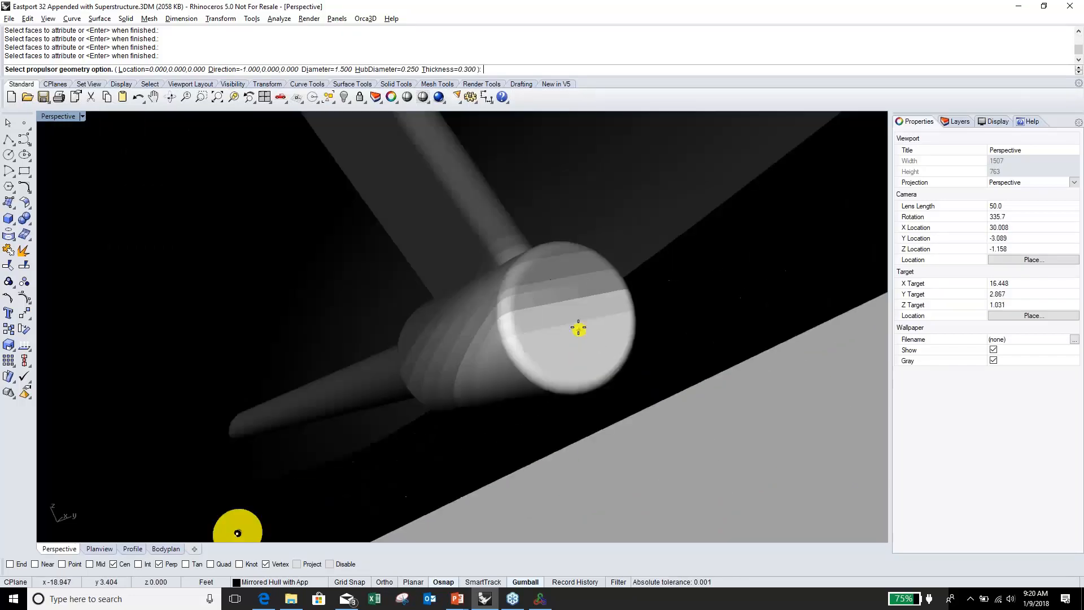
pyautogui.scroll(-2, 573, 329)
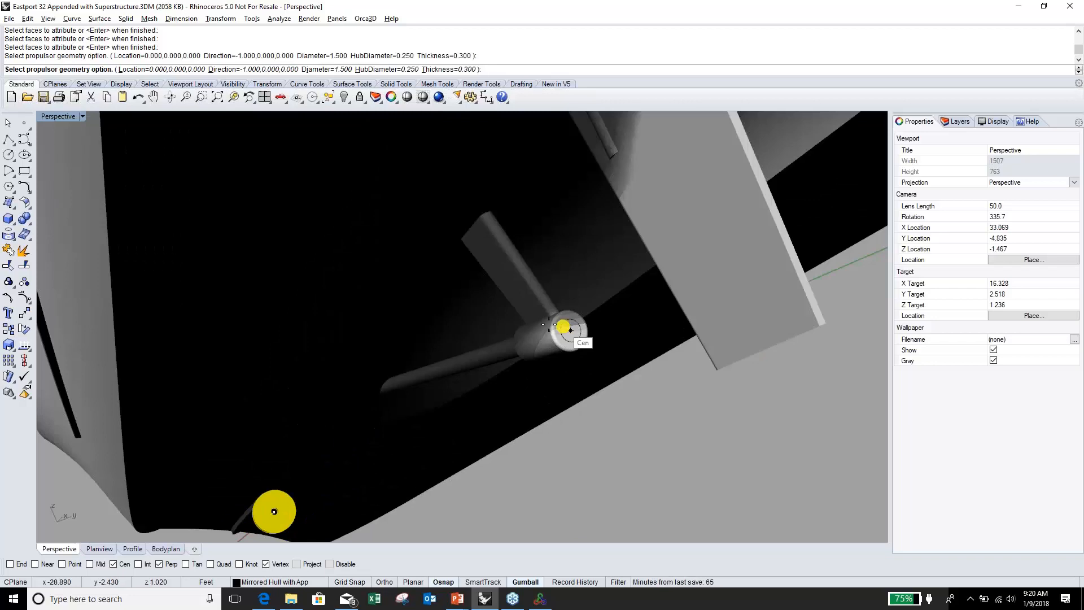
pyautogui.click(134, 68)
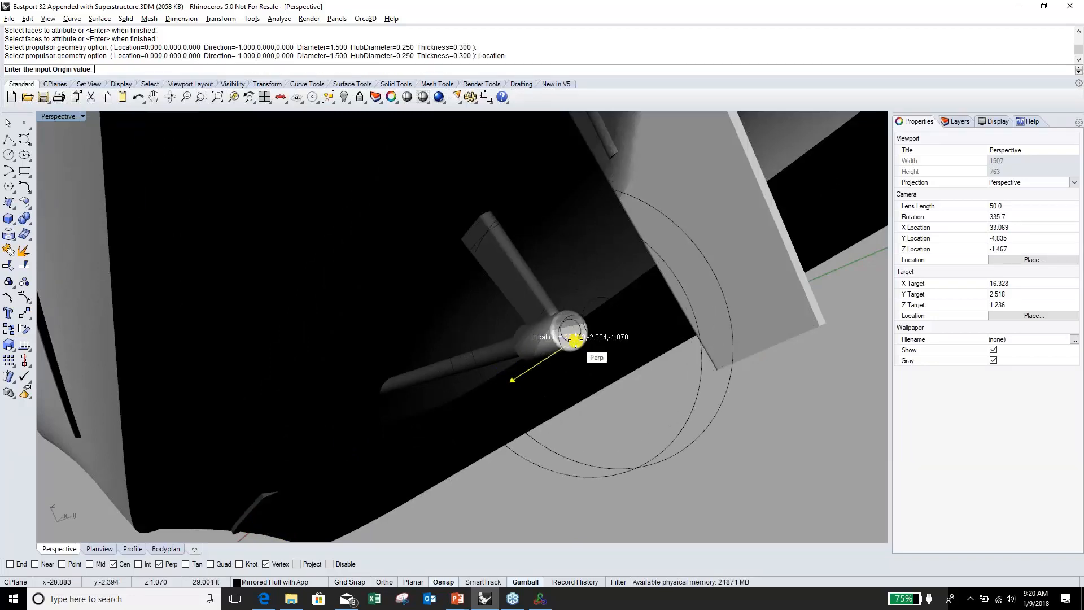
pyautogui.click(571, 336)
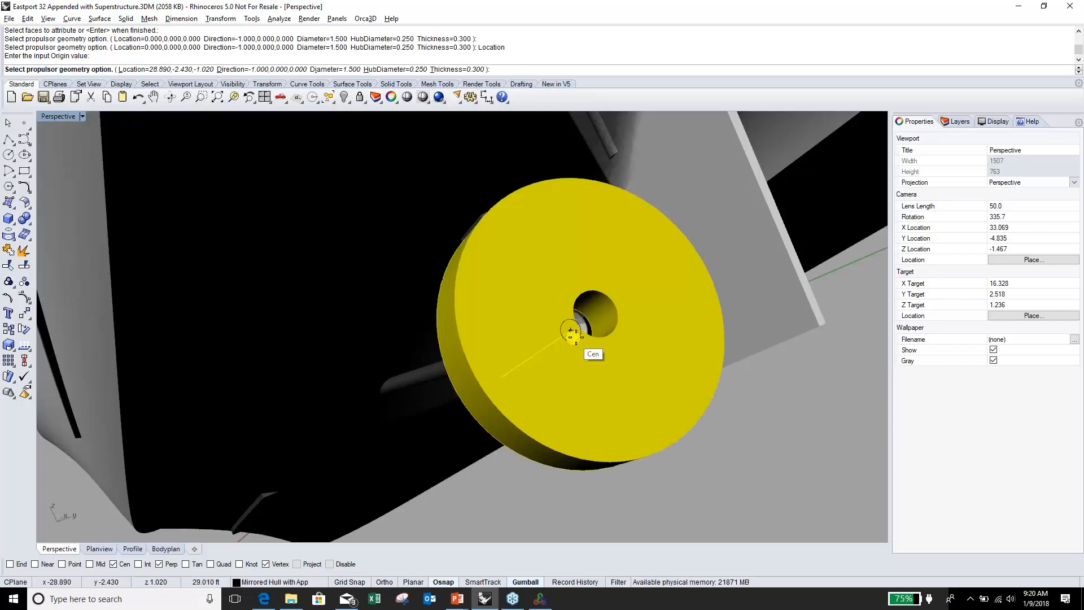
# - Align the propulsor's direction with the shaft line in the Profile view, at -0.986,0.000,0.167, and accept its placement
pyautogui.scroll(-4, 579, 325)
pyautogui.moveTo(649, 425); pyautogui.dragTo(627, 434, button='right')
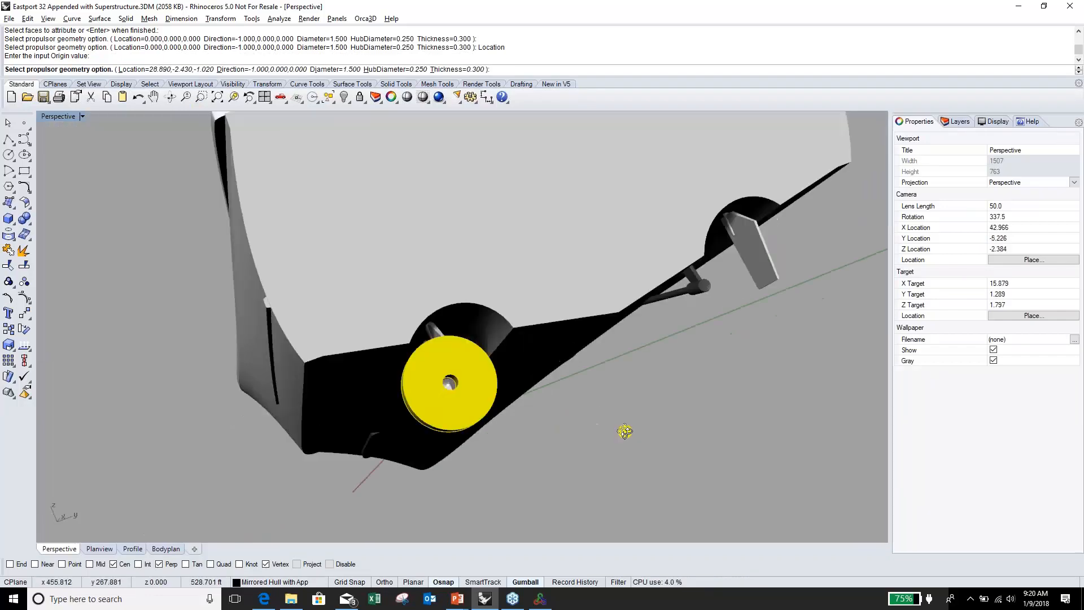
pyautogui.doubleClick(70, 116)
pyautogui.doubleClick(55, 333)
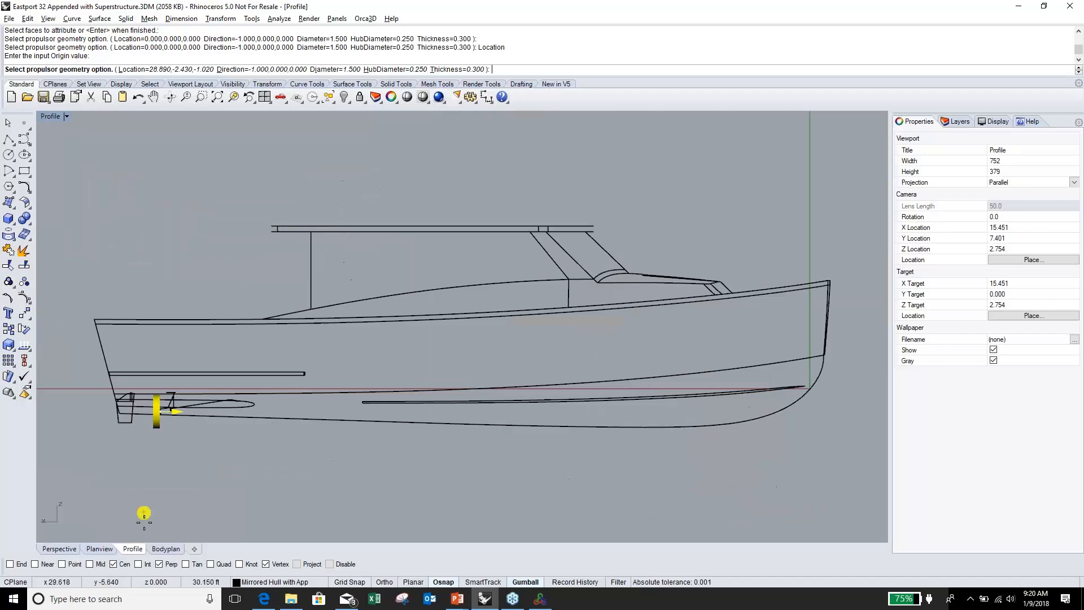
pyautogui.scroll(10, 145, 413)
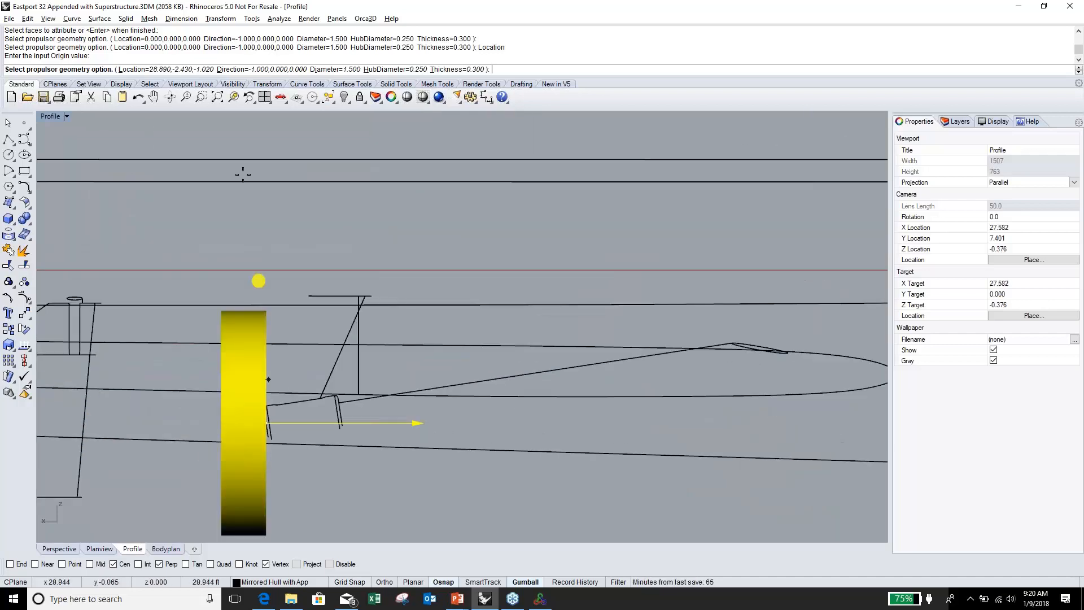
pyautogui.click(232, 69)
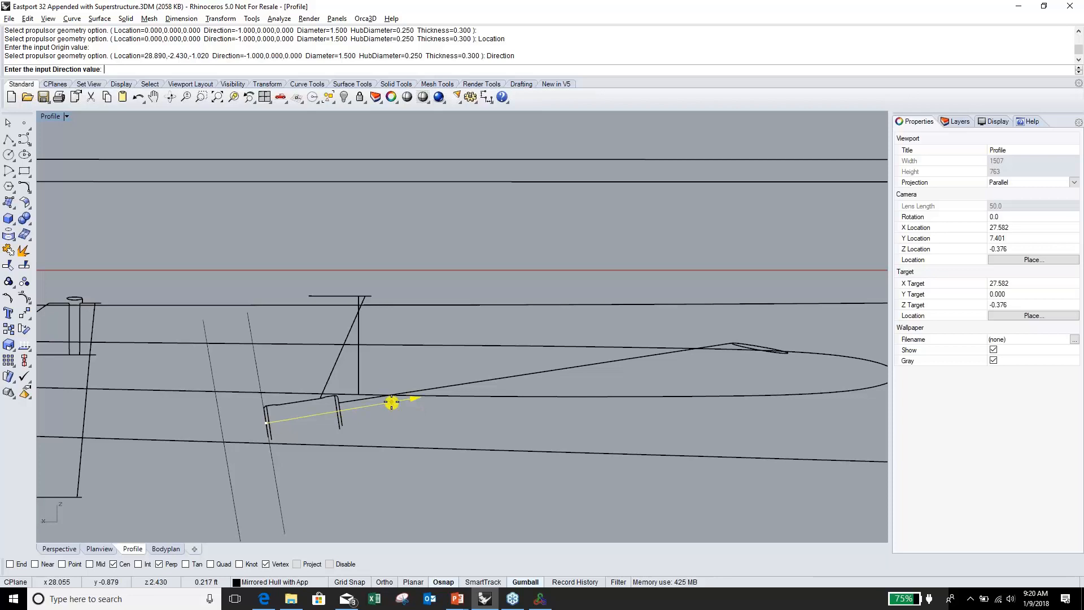
pyautogui.click(391, 402)
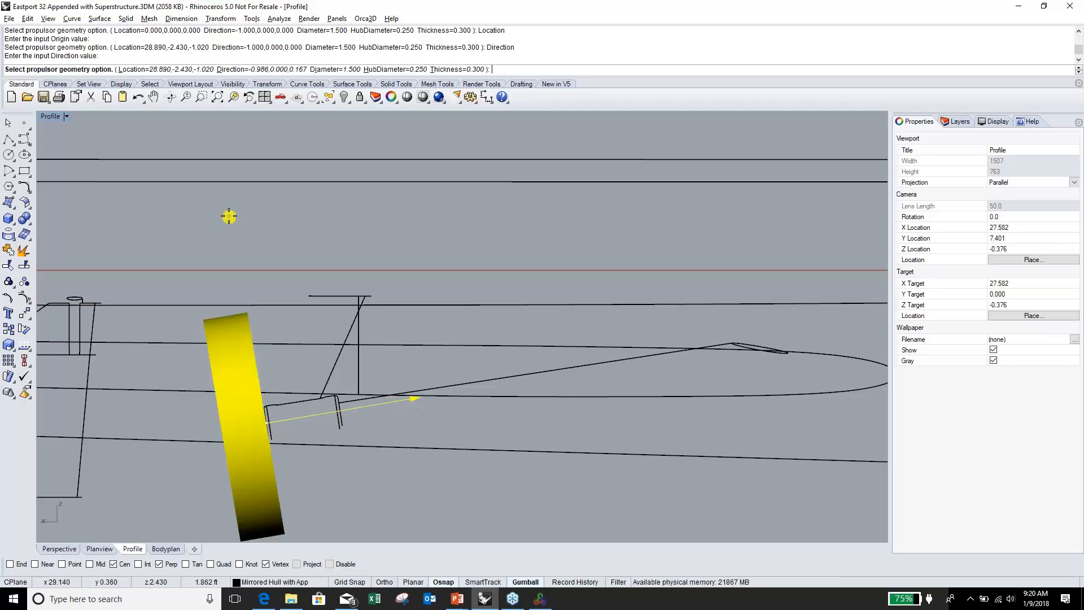
pyautogui.press('Return')
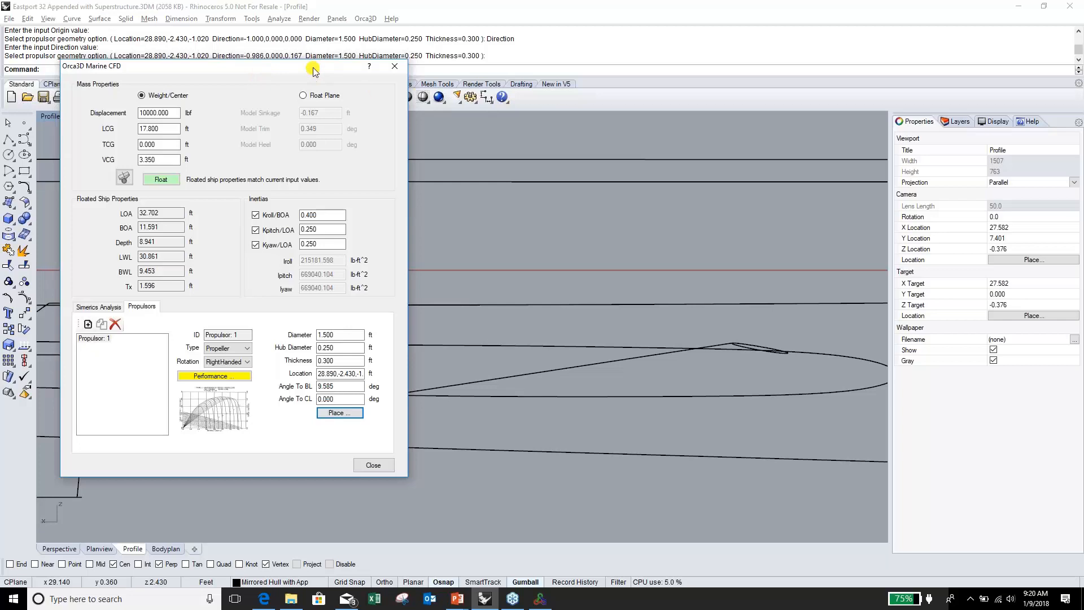
# - Define the propulsor's performance as B-Series with 5 blades, an expanded area ratio of 0.8 and a pitch/diameter ratio of 1.2
pyautogui.moveTo(313, 68); pyautogui.dragTo(619, 51)
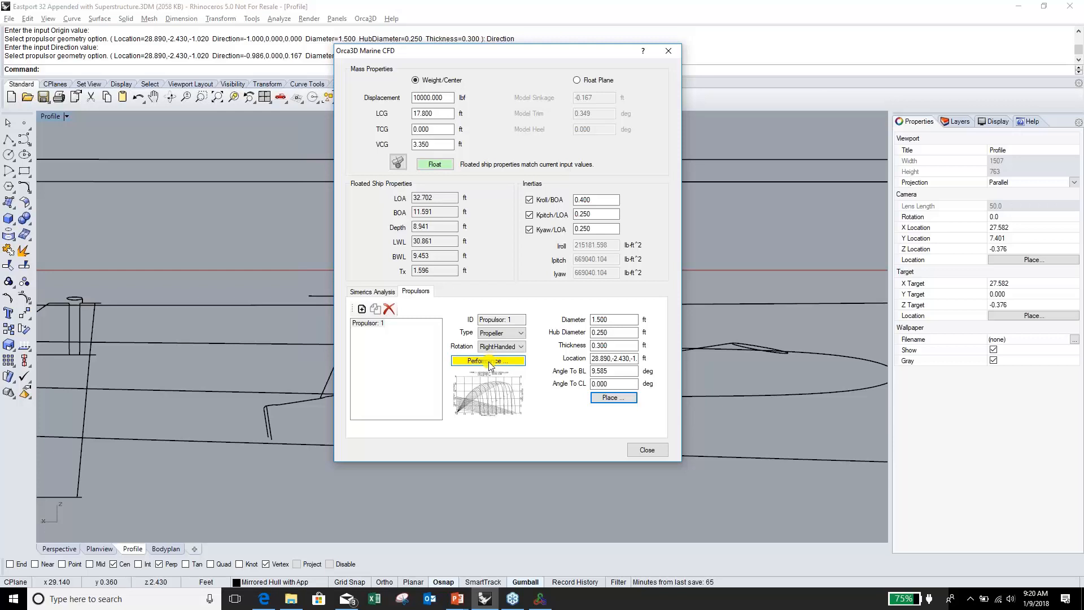
pyautogui.click(489, 362)
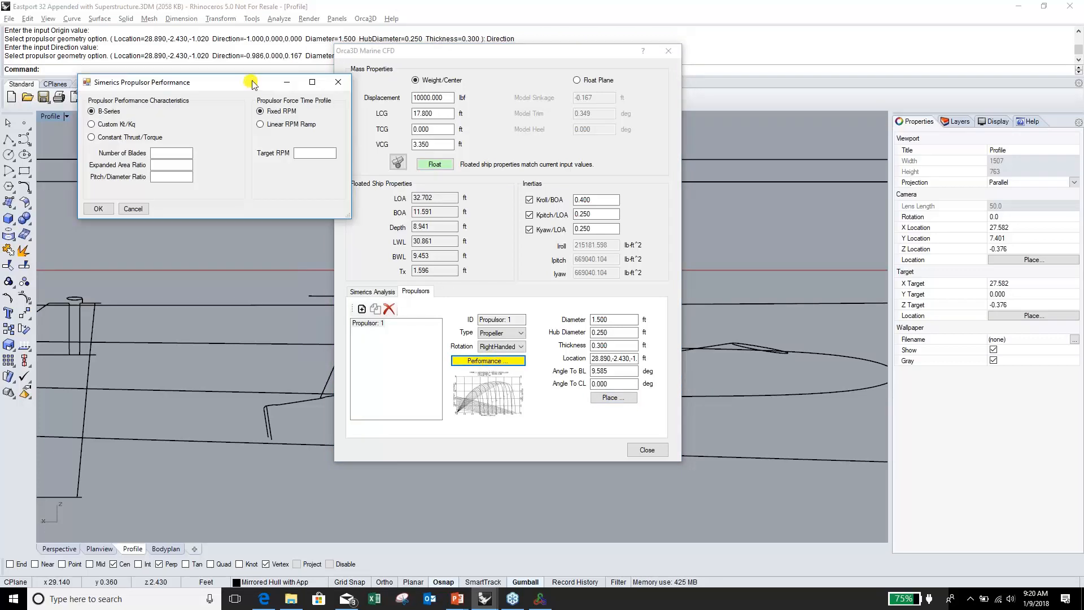
pyautogui.moveTo(252, 85); pyautogui.dragTo(463, 150)
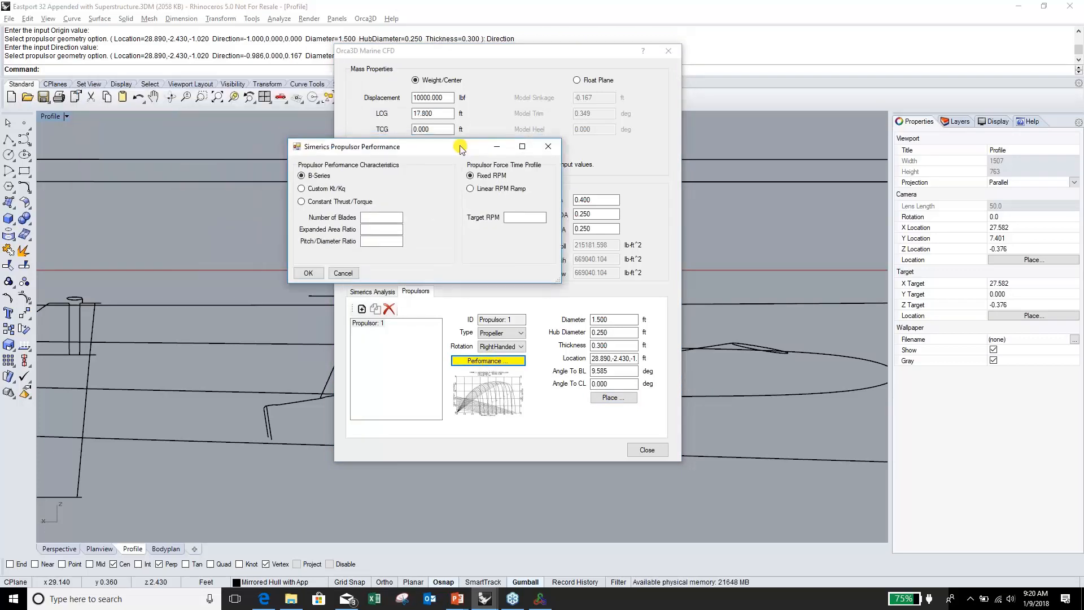
pyautogui.click(325, 190)
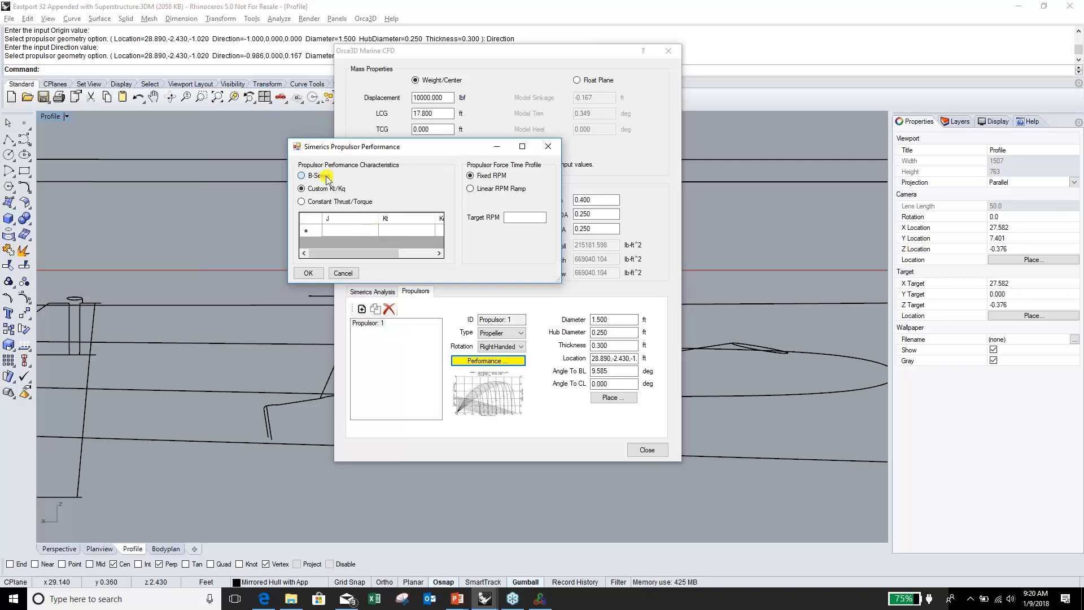
pyautogui.click(302, 176)
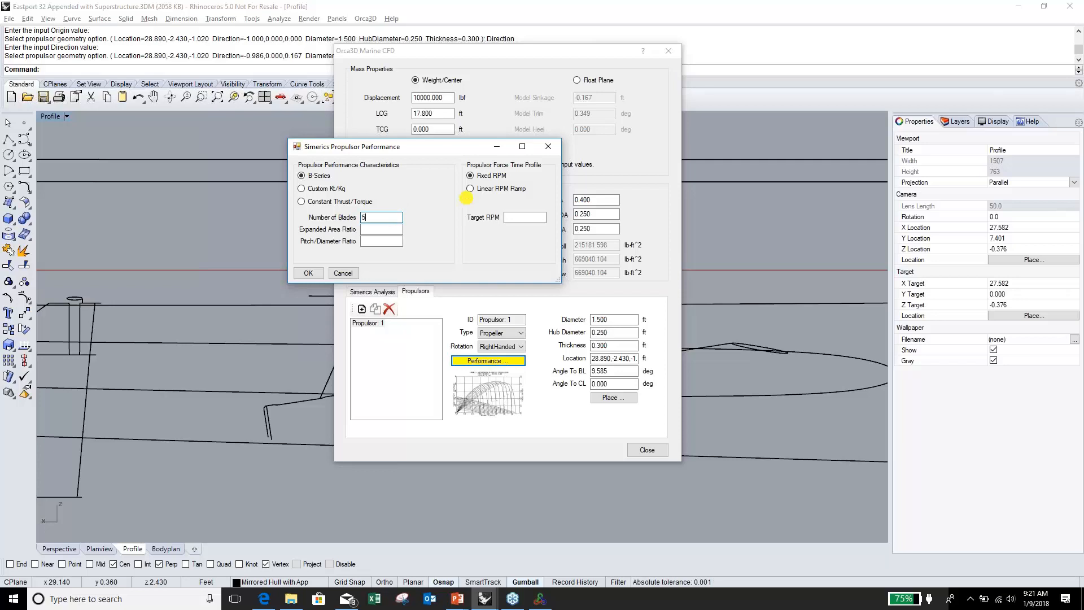
pyautogui.click(386, 229)
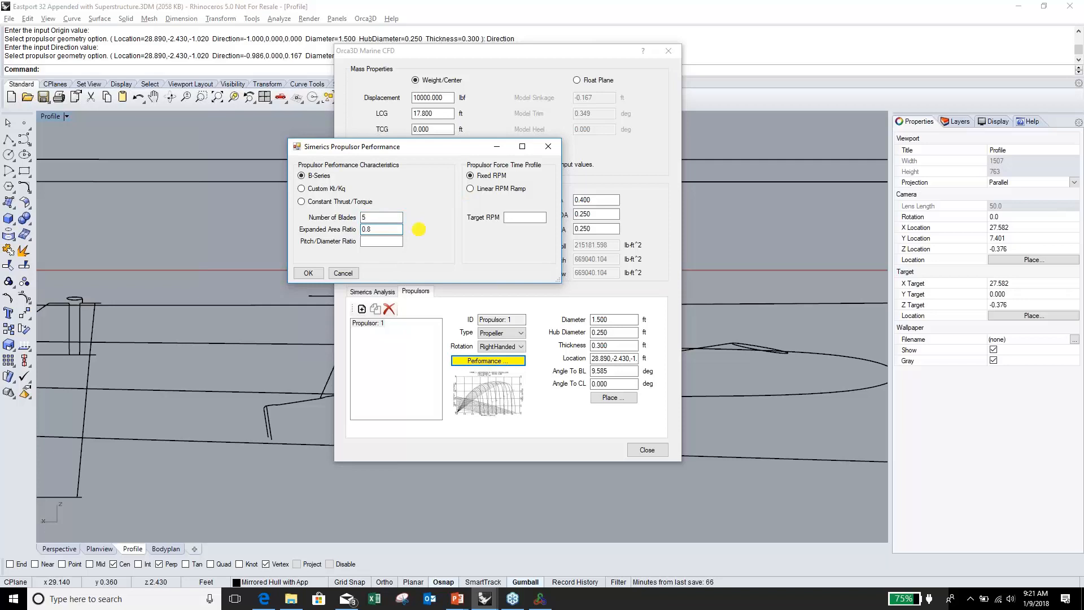
pyautogui.click(393, 242)
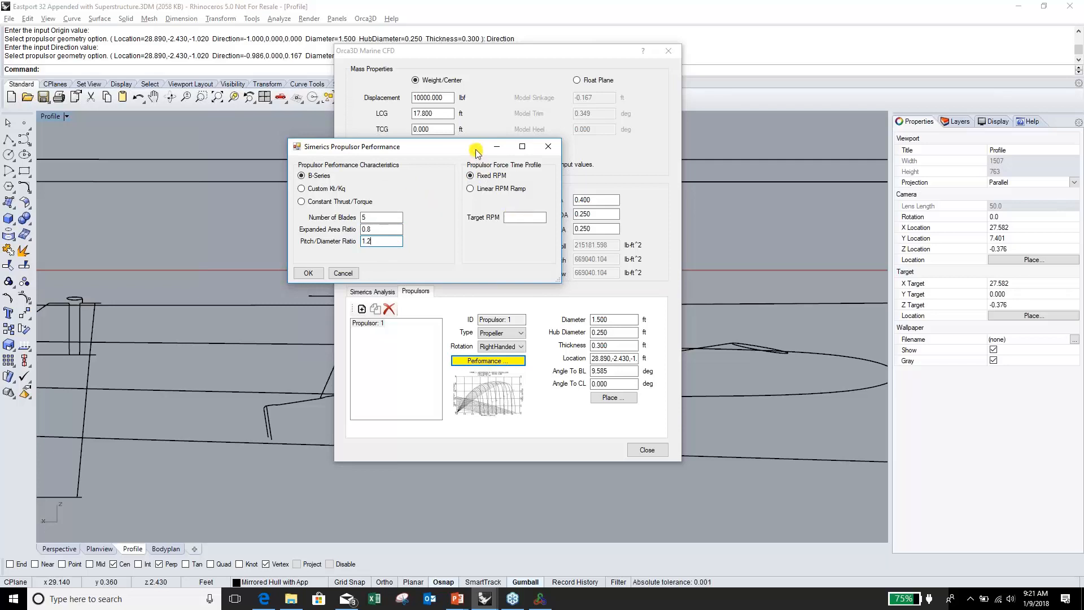
# - Give the propulsor a Linear RPM Ramp force time profile with a target RPM of 1650 and a ramp time of 5
pyautogui.moveTo(473, 151); pyautogui.dragTo(457, 148)
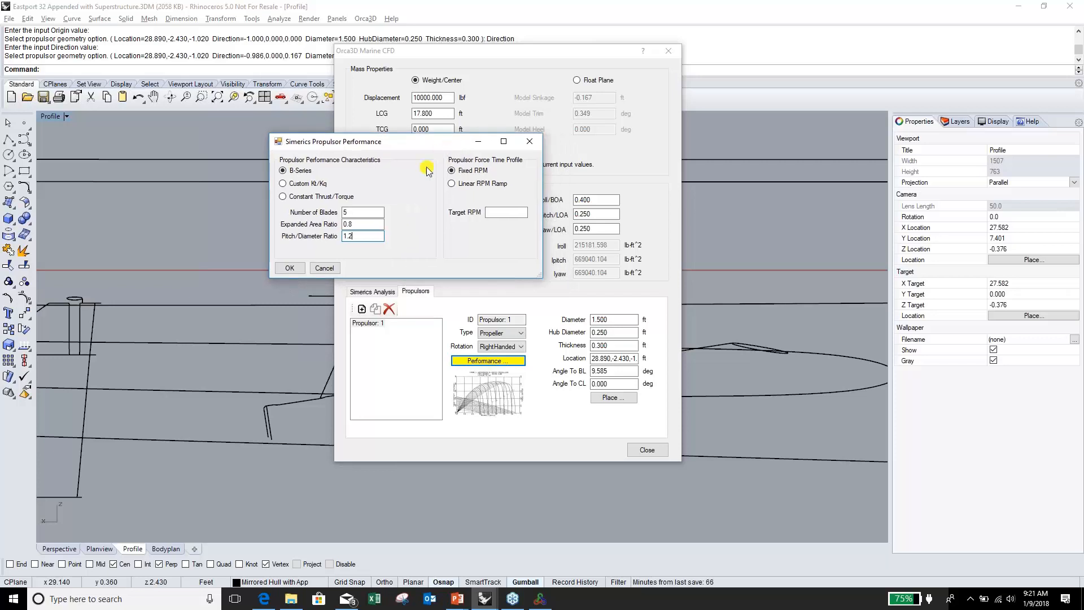
pyautogui.click(452, 184)
pyautogui.click(497, 213)
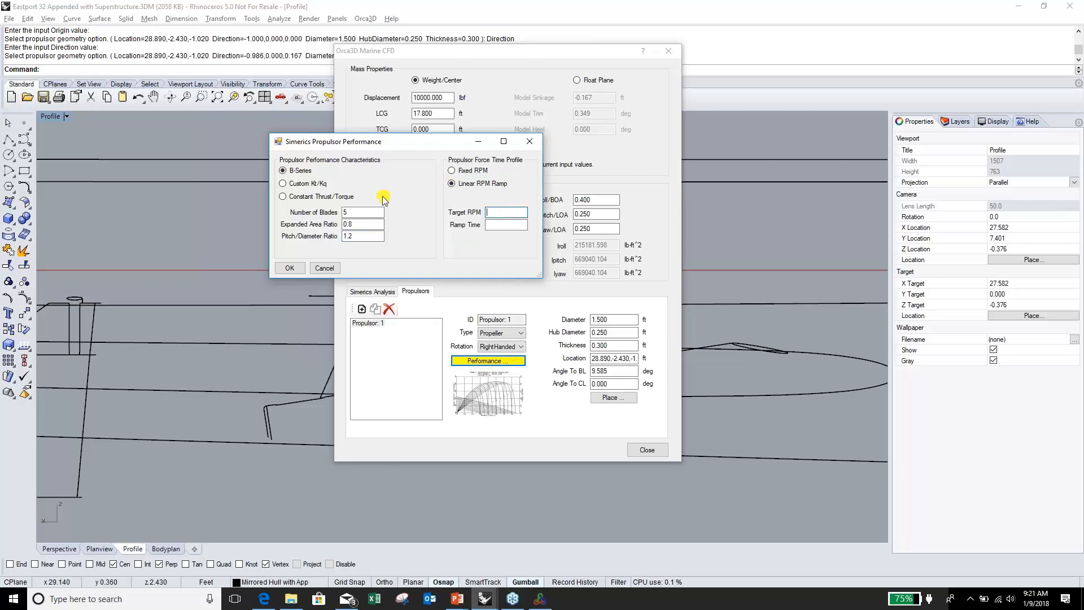
pyautogui.write('1650')
pyautogui.press('Tab')
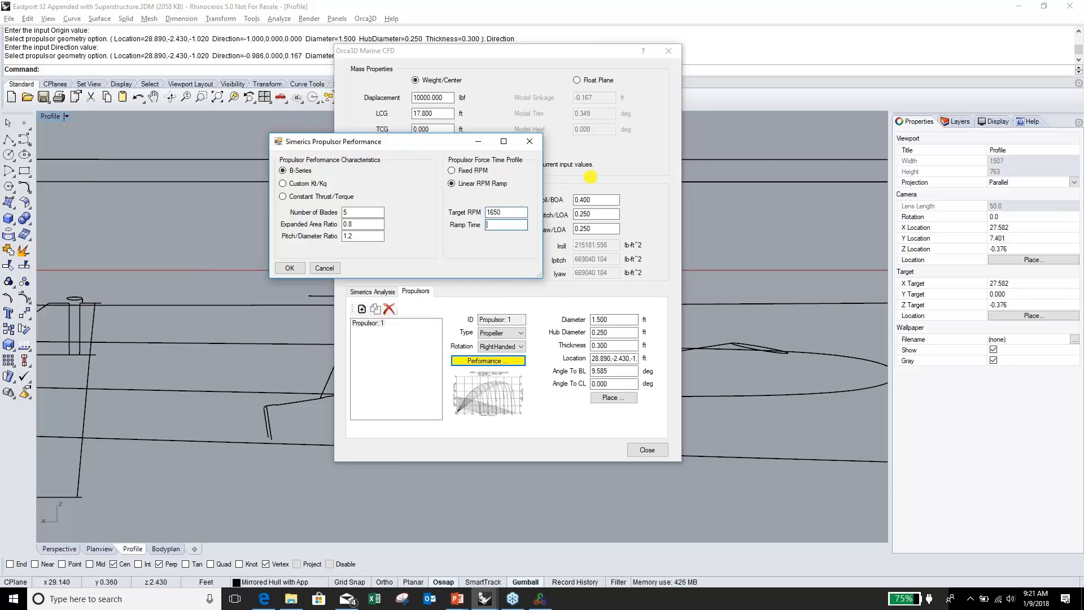
pyautogui.write('5')
pyautogui.click(290, 268)
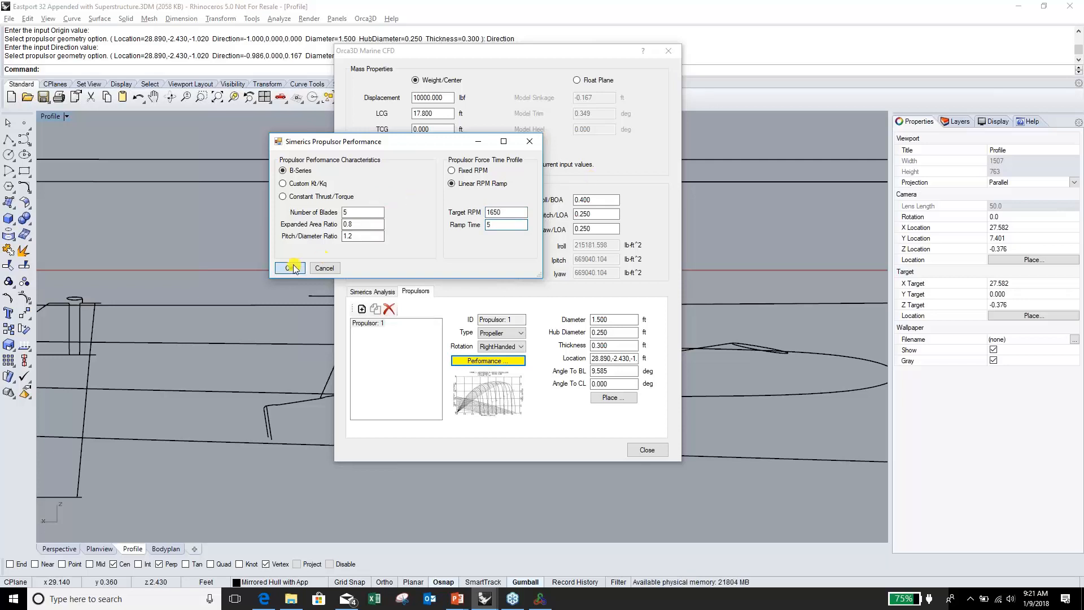
# - Run the 25 kt powering simulation from the Simerics analysis settings and launch the Sim1 project in Simerics MP
pyautogui.click(383, 291)
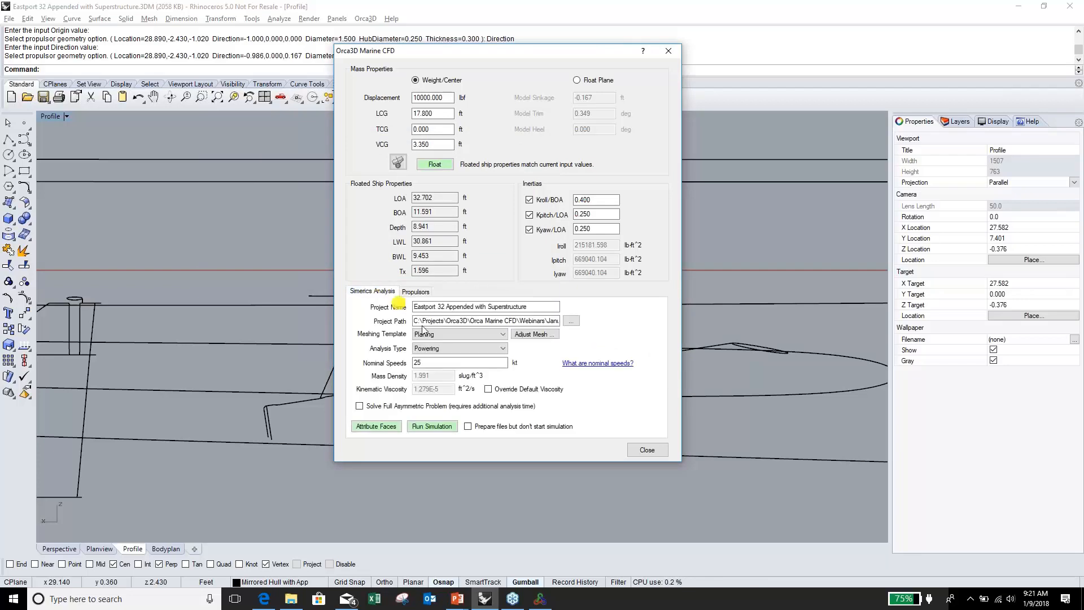
pyautogui.click(431, 425)
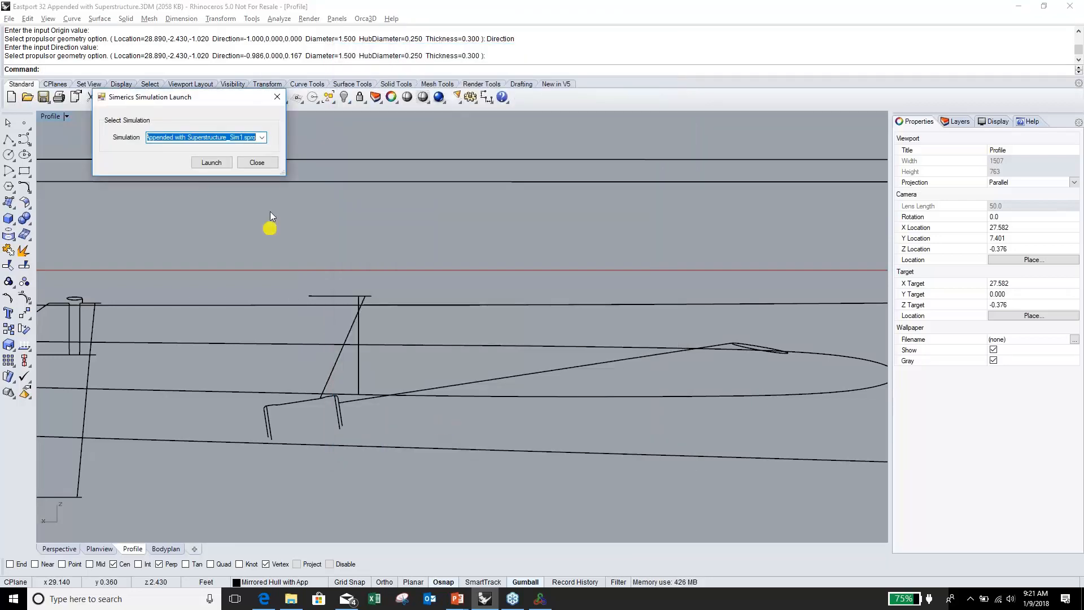
pyautogui.click(212, 163)
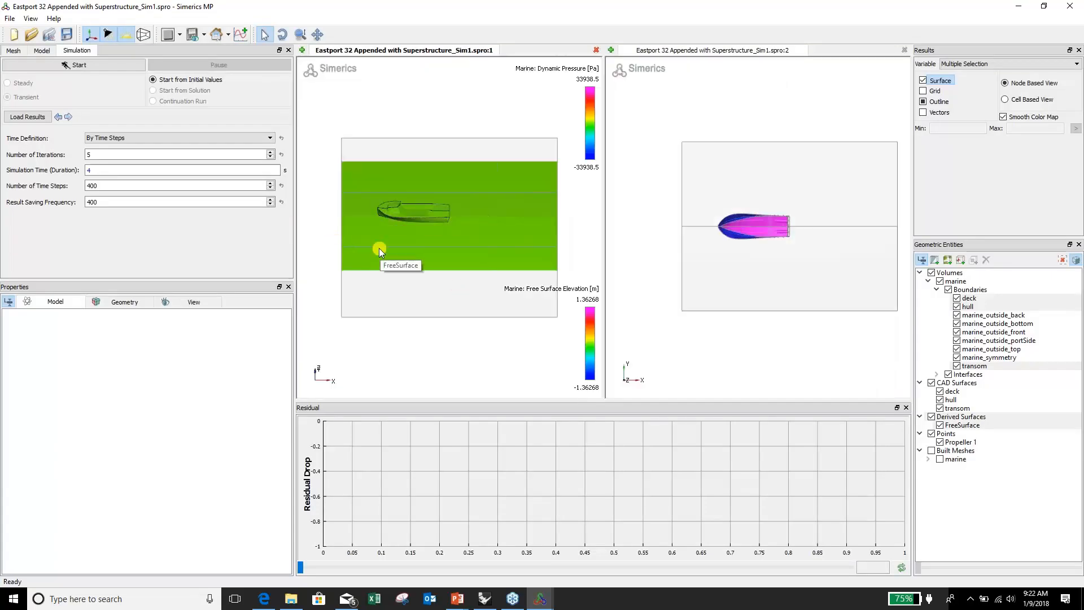
# - Switch to the running 25kt project in Simerics MP and examine the Marine module's properties, including its fluid properties
pyautogui.hotkey('alt', 'Tab')
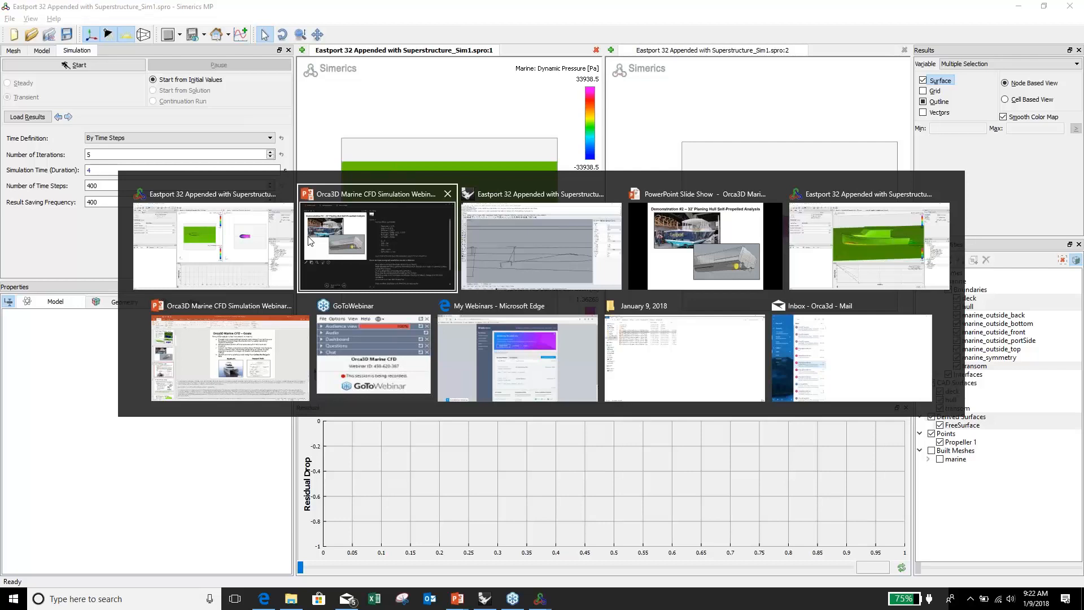
pyautogui.hotkey('alt', 'Tab')
pyautogui.hotkey('alt', 'Tab')
pyautogui.hotkey('alt', 'Tab')
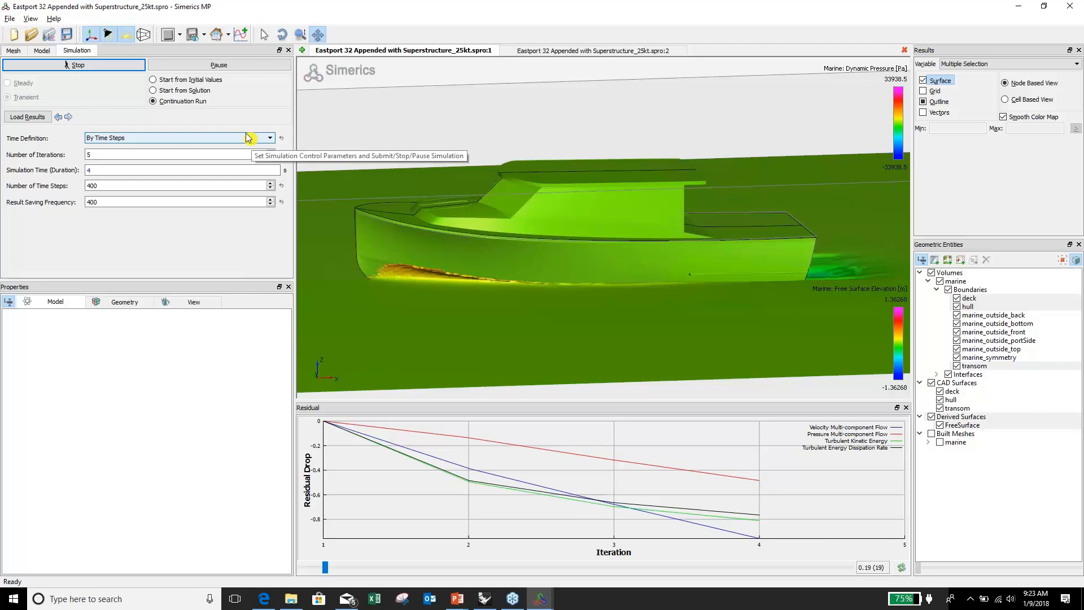
pyautogui.click(44, 52)
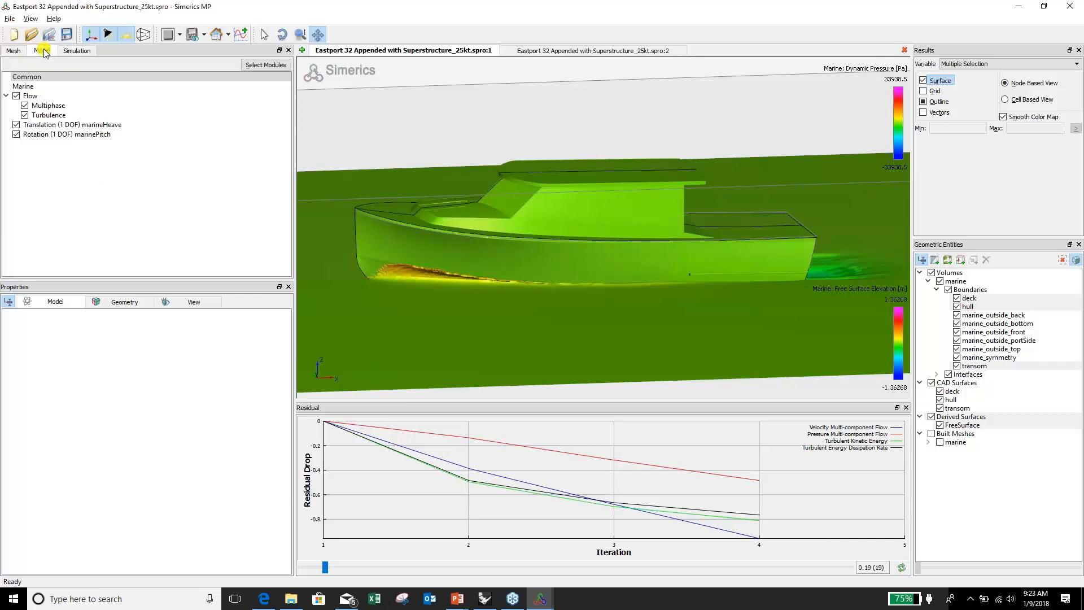
pyautogui.click(32, 88)
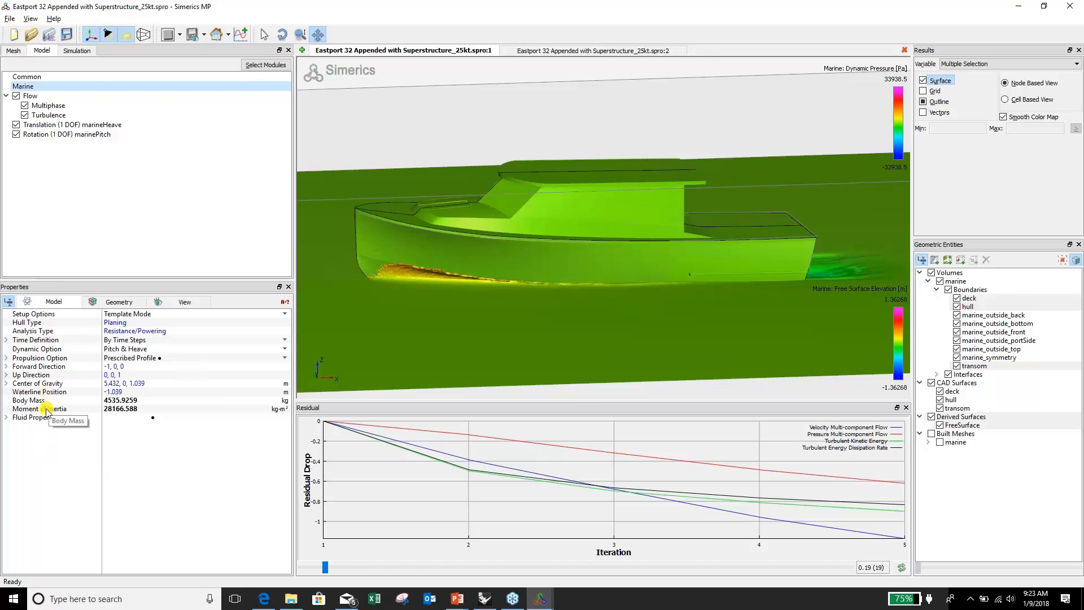
pyautogui.click(8, 417)
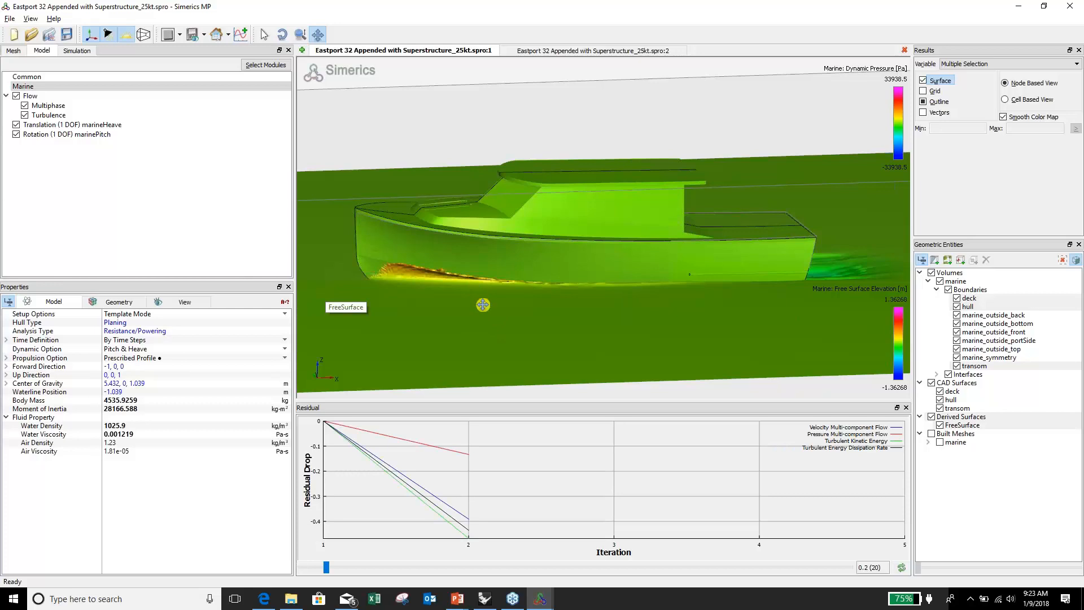
# - Select the marine_symmetry boundary, display its grid and show it in the Bottom View (-Y)
pyautogui.moveTo(476, 303); pyautogui.dragTo(404, 231)
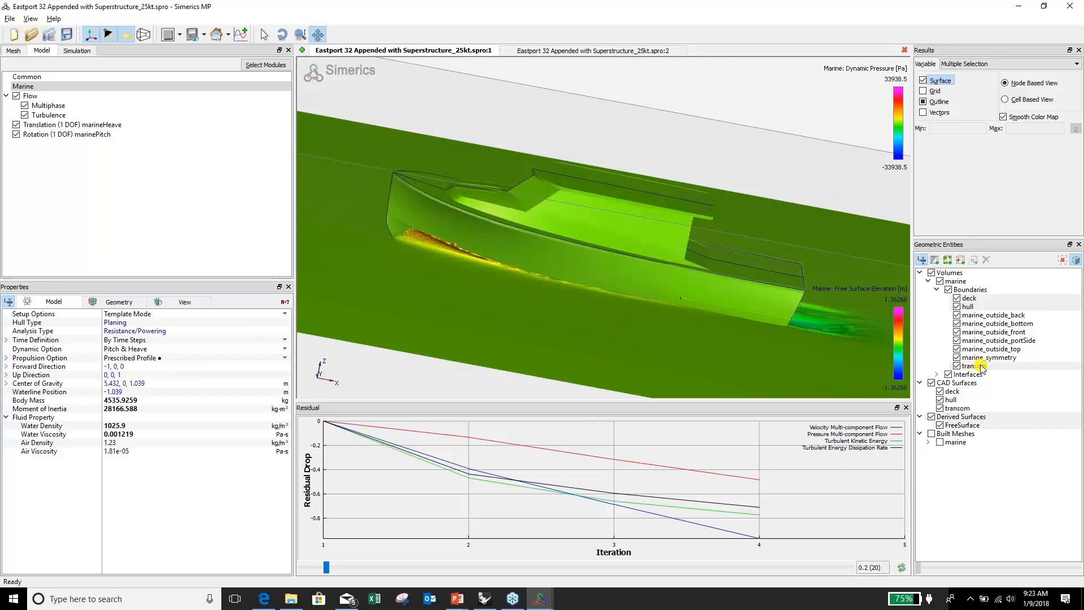
pyautogui.click(1014, 358)
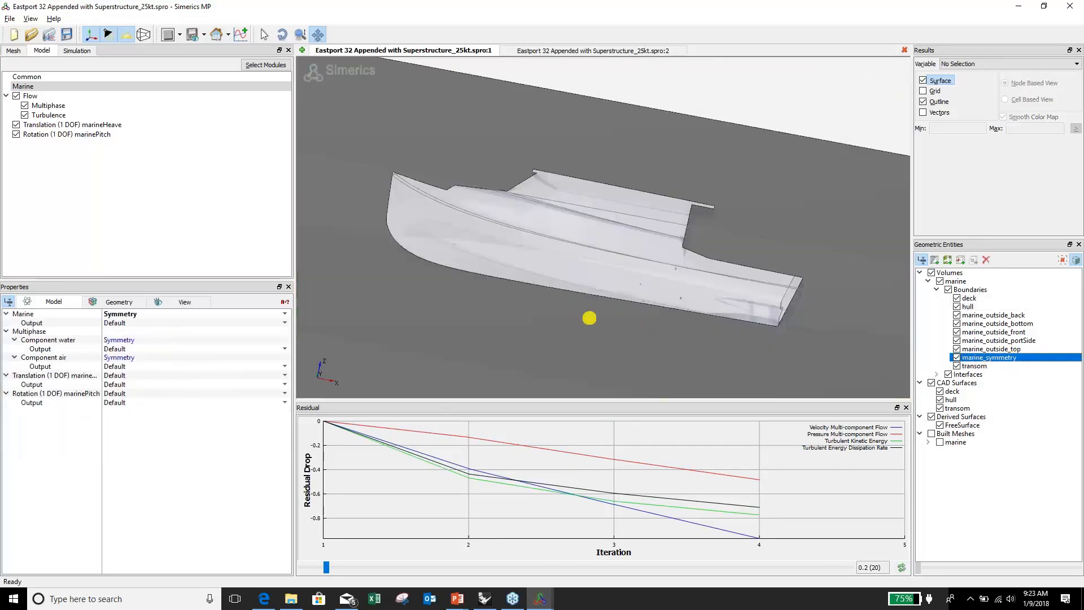
pyautogui.moveTo(638, 336); pyautogui.dragTo(643, 339)
pyautogui.moveTo(643, 339); pyautogui.dragTo(638, 337, button='middle')
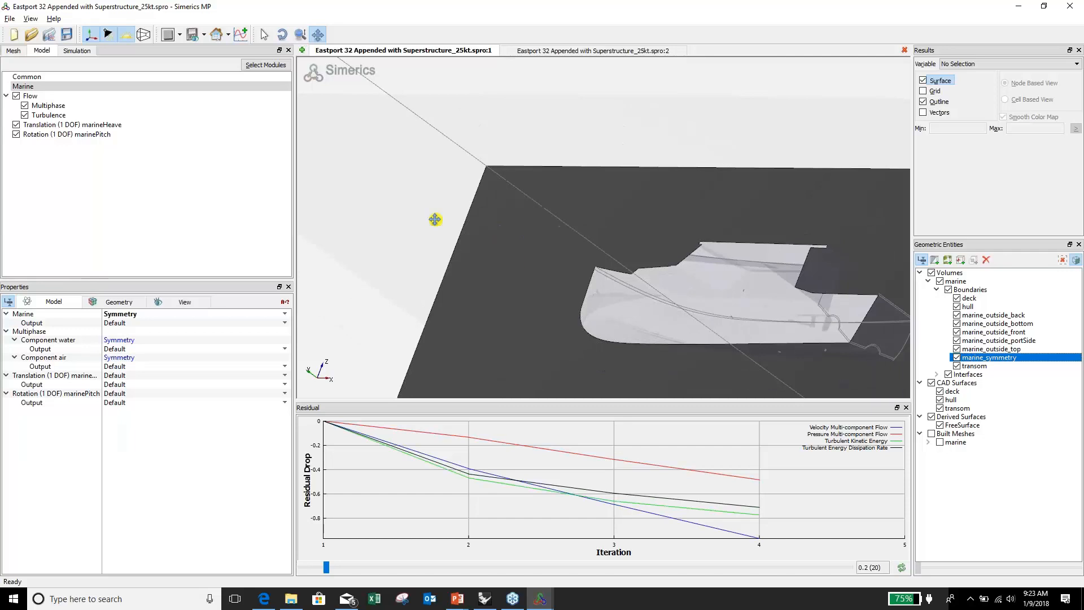
pyautogui.scroll(-5, 436, 219)
pyautogui.moveTo(570, 316); pyautogui.dragTo(594, 330)
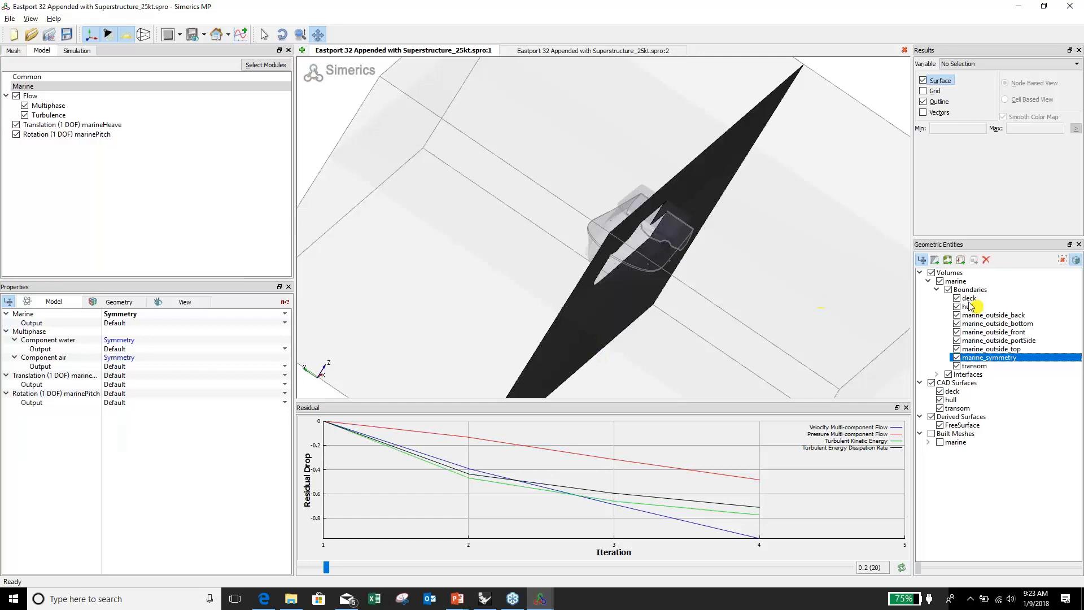
pyautogui.click(925, 91)
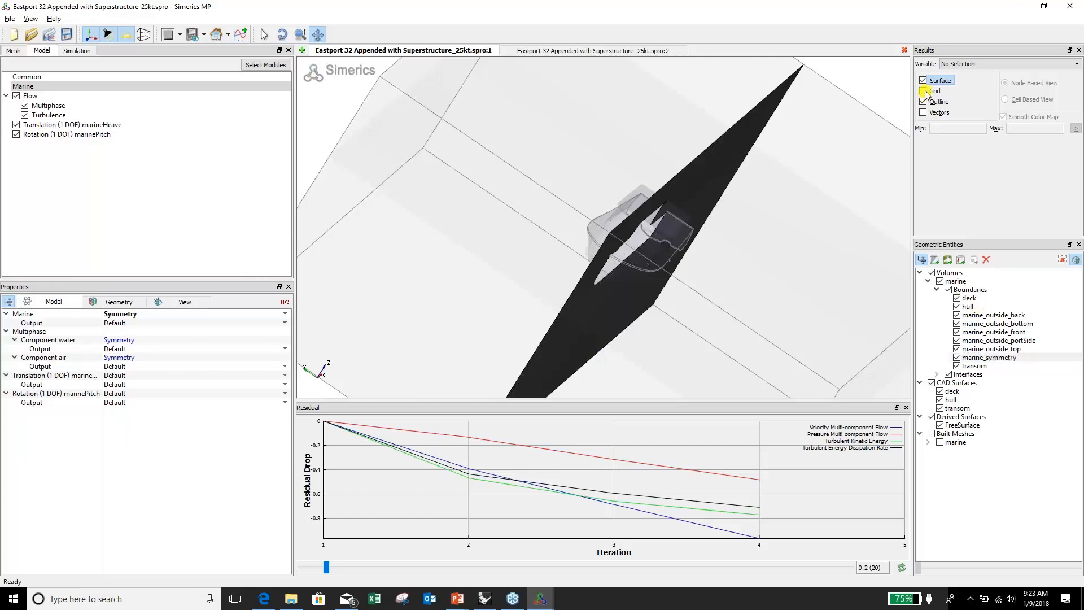
pyautogui.click(232, 35)
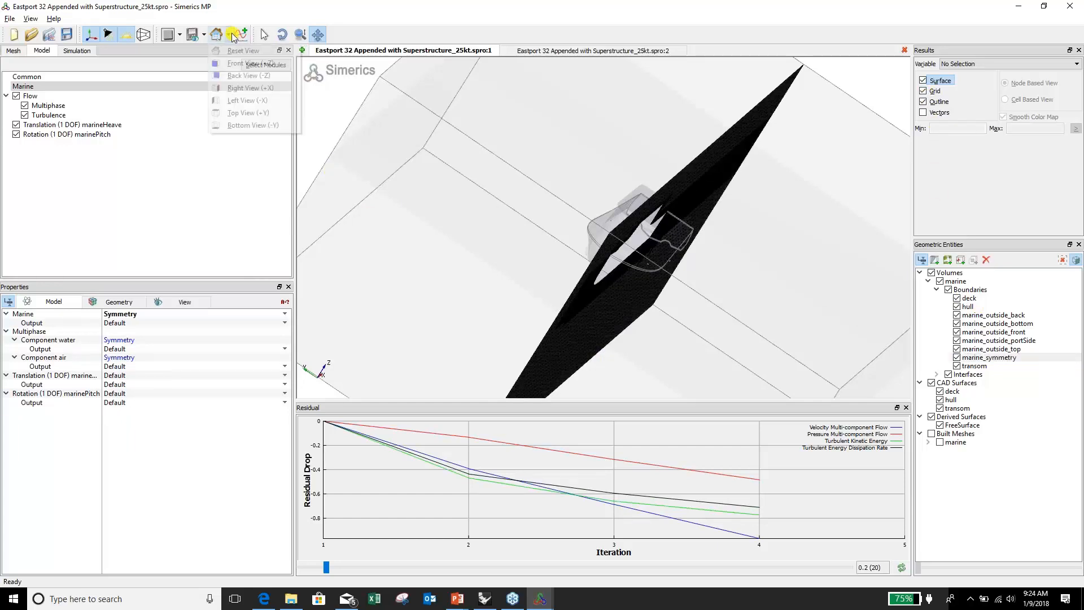
pyautogui.click(254, 125)
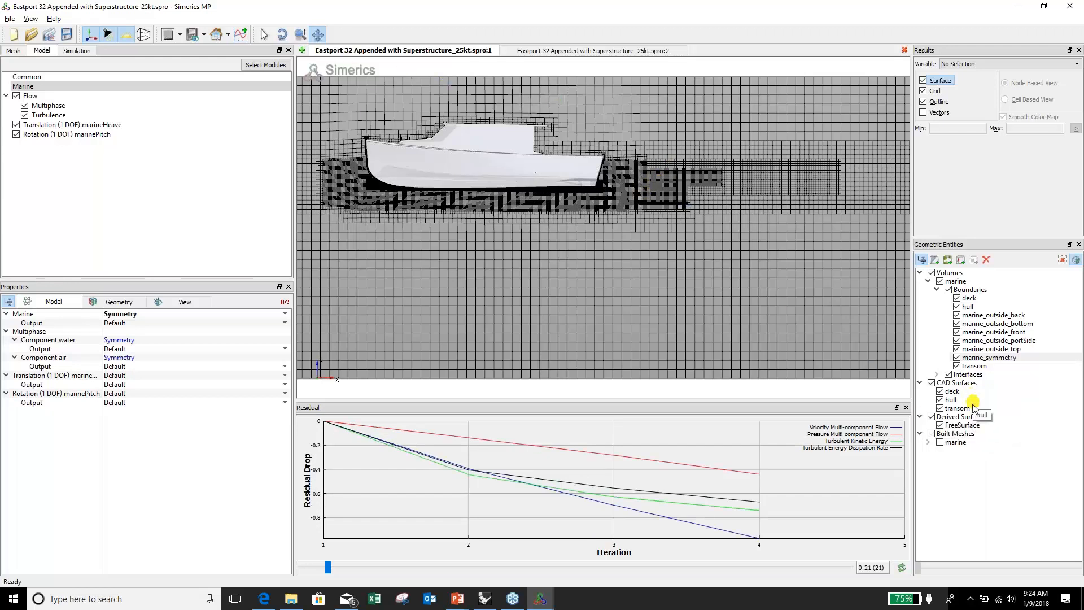
# - Select the derived FreeSurface, reset the view to look down on it and display its grid around the hull
pyautogui.click(962, 416)
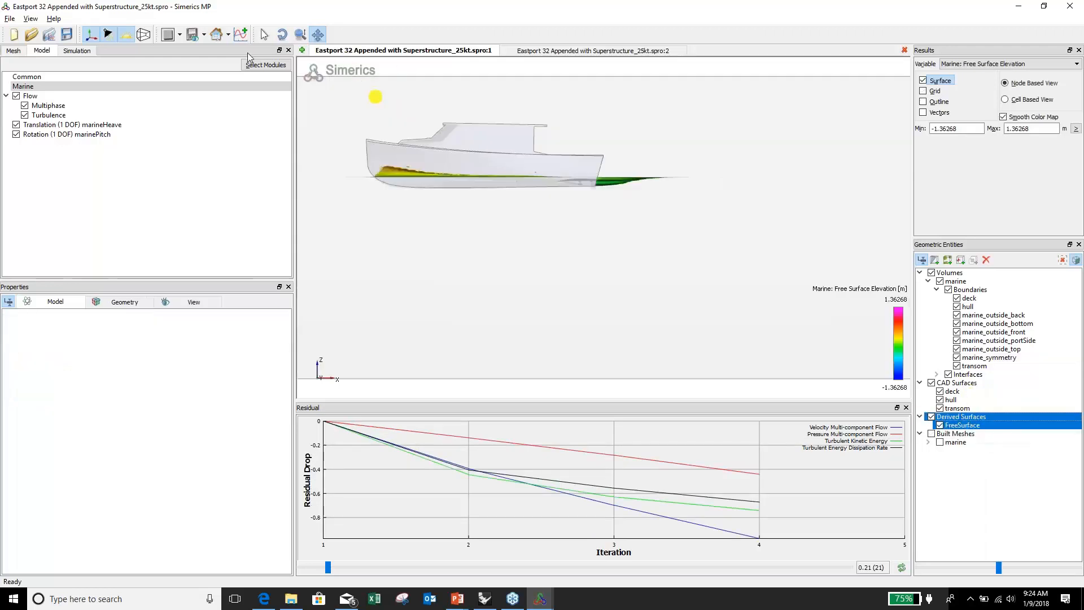
pyautogui.click(217, 34)
pyautogui.click(924, 91)
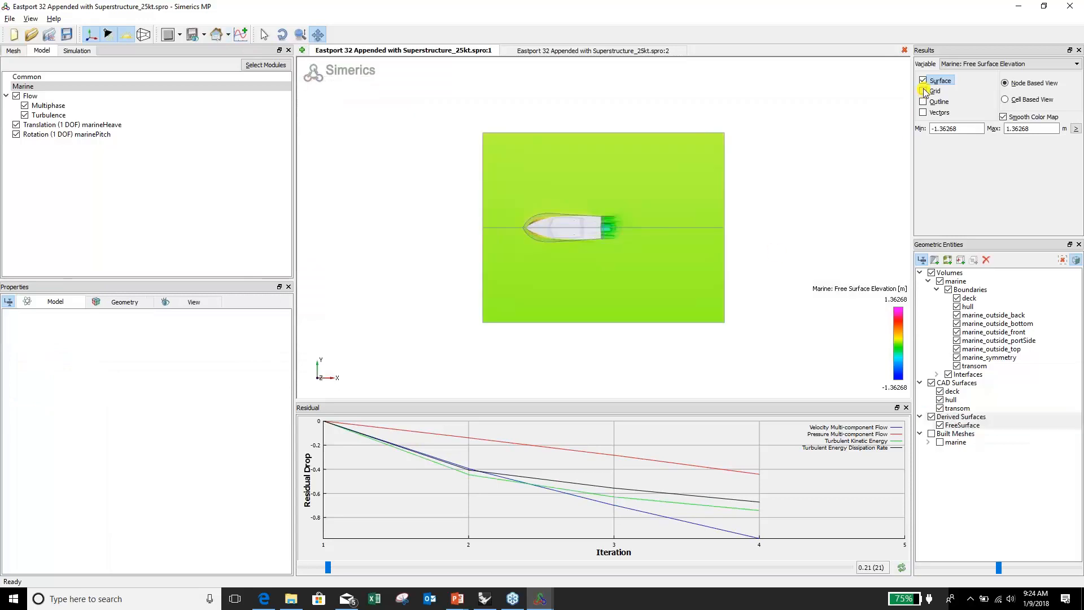
pyautogui.scroll(2, 553, 190)
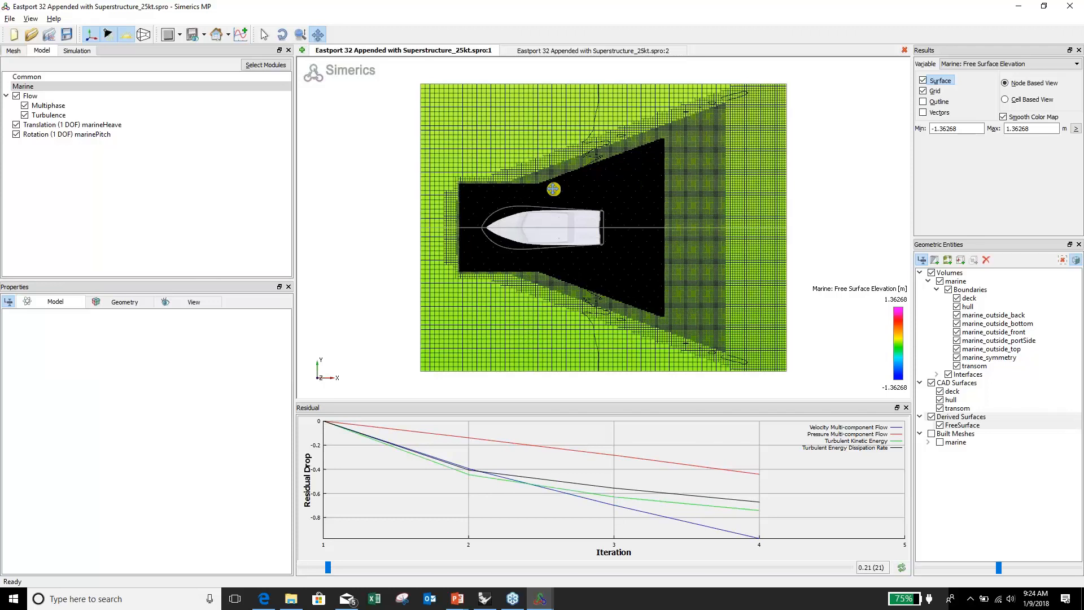
# - Turn off the grid on the FreeSurface and orbit to an oblique view of the water surface around the boat
pyautogui.scroll(1, 553, 189)
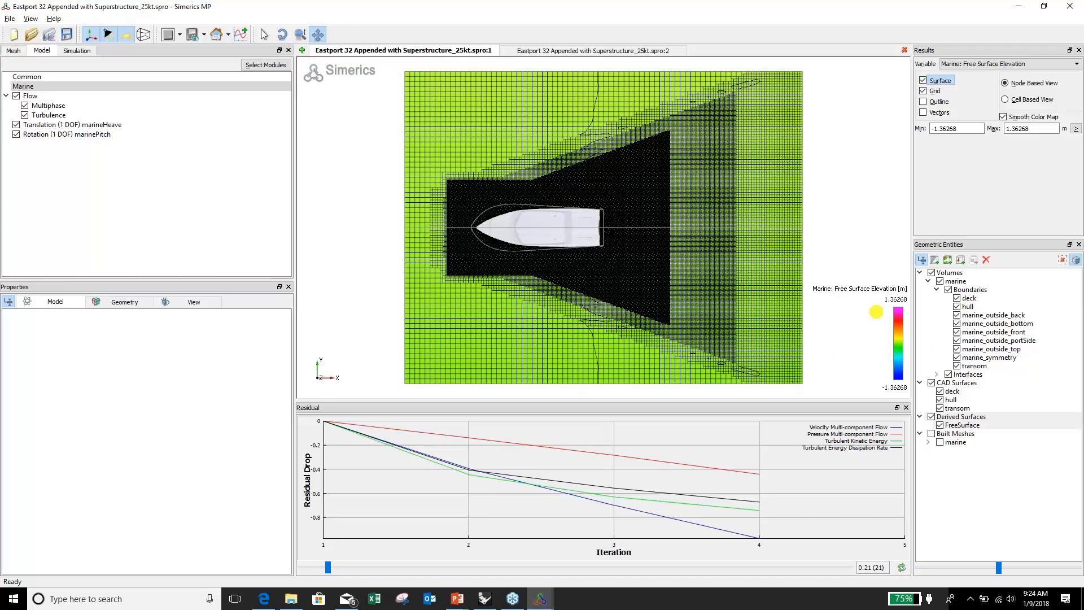
pyautogui.click(923, 91)
pyautogui.moveTo(788, 280); pyautogui.dragTo(786, 133)
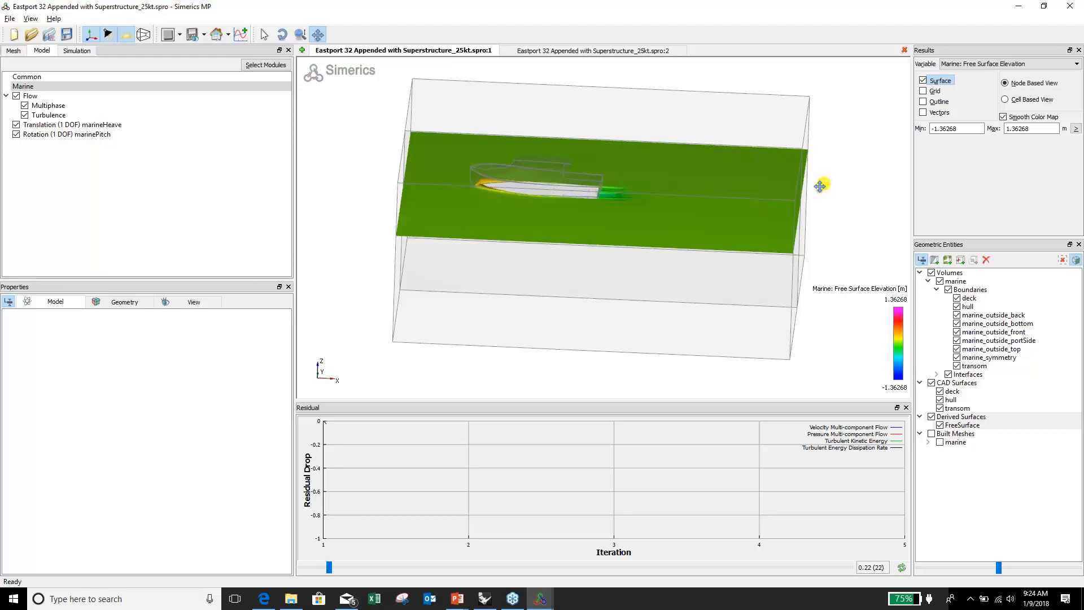
pyautogui.moveTo(569, 266); pyautogui.dragTo(586, 289)
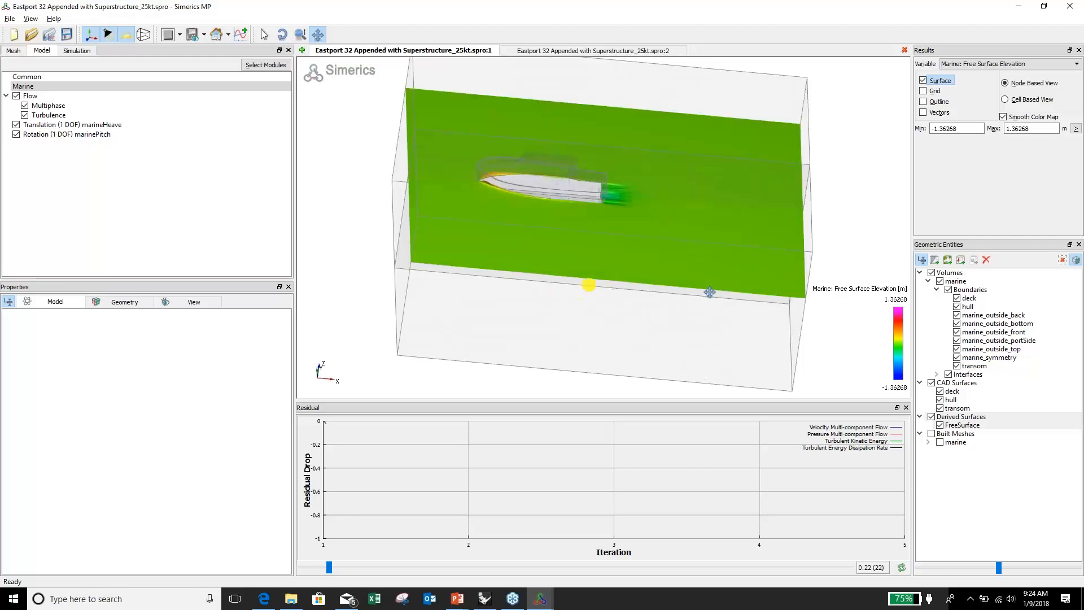
# - Add the deck, hull and transom boundaries to the FreeSurface selection and orbit to view the boat from the side
pyautogui.keyDown('ctrl'); pyautogui.click(966, 299); pyautogui.keyUp('ctrl')
pyautogui.keyDown('ctrl'); pyautogui.click(967, 307); pyautogui.keyUp('ctrl')
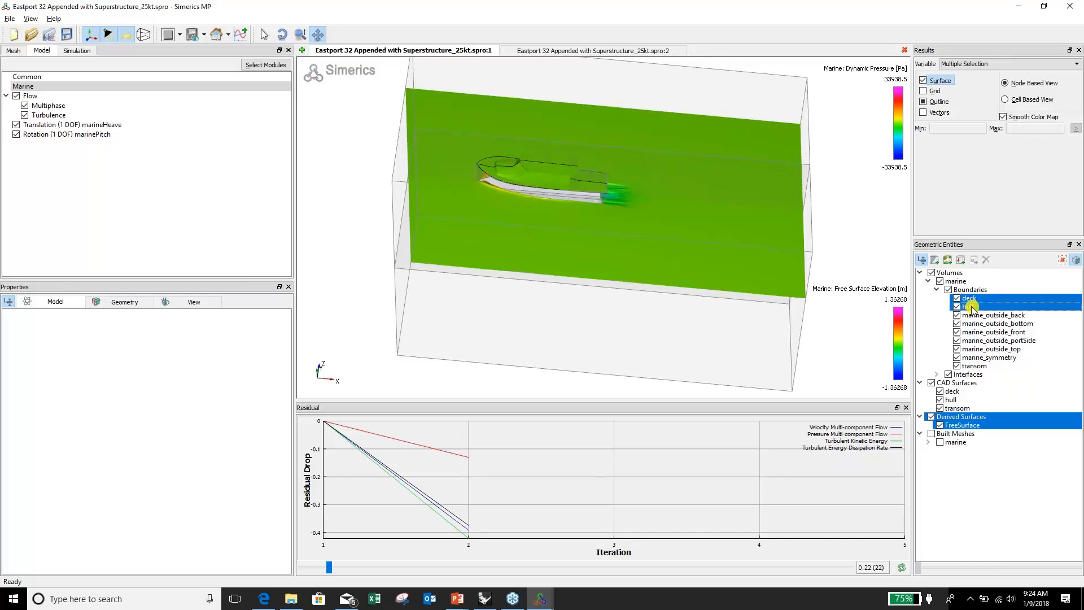
pyautogui.keyDown('ctrl'); pyautogui.click(968, 367); pyautogui.keyUp('ctrl')
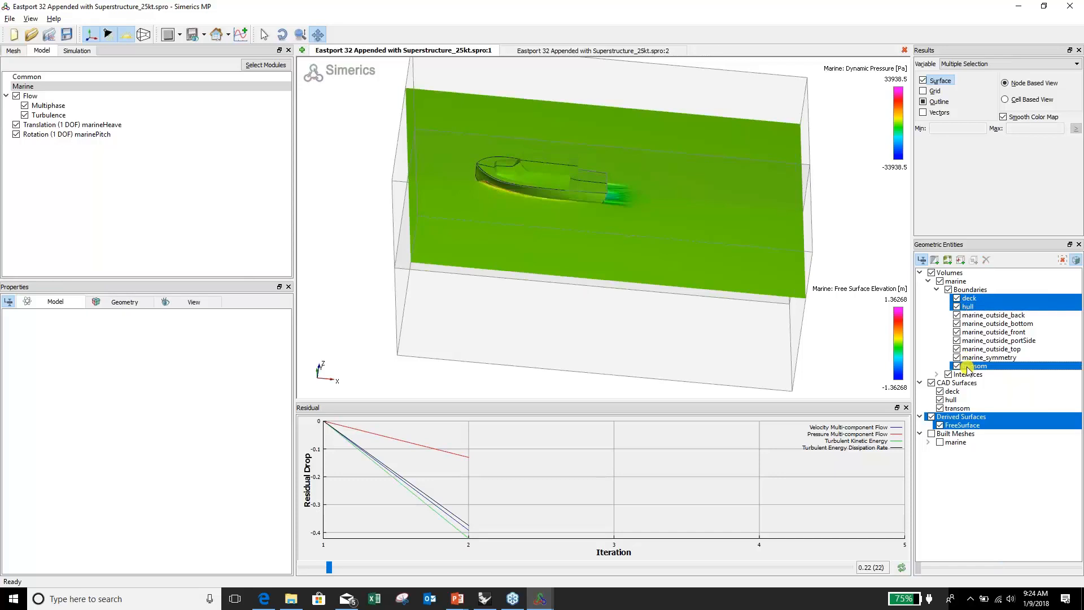
pyautogui.moveTo(584, 213); pyautogui.dragTo(582, 205)
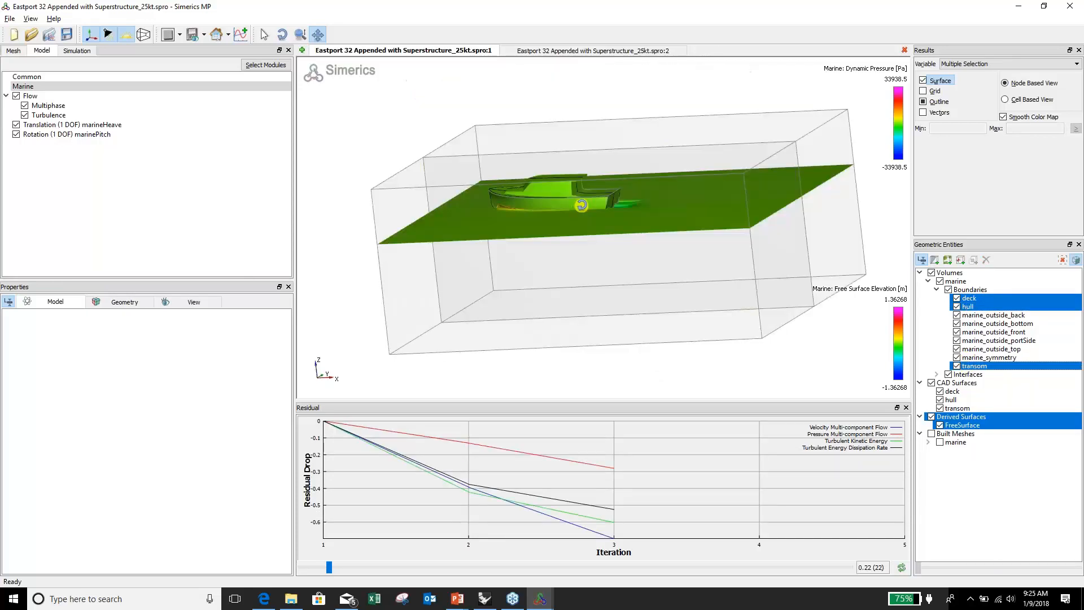
# - Examine the hull's water volume fraction in the second project view, and return to the first view for a close-up of the boat
pyautogui.click(558, 51)
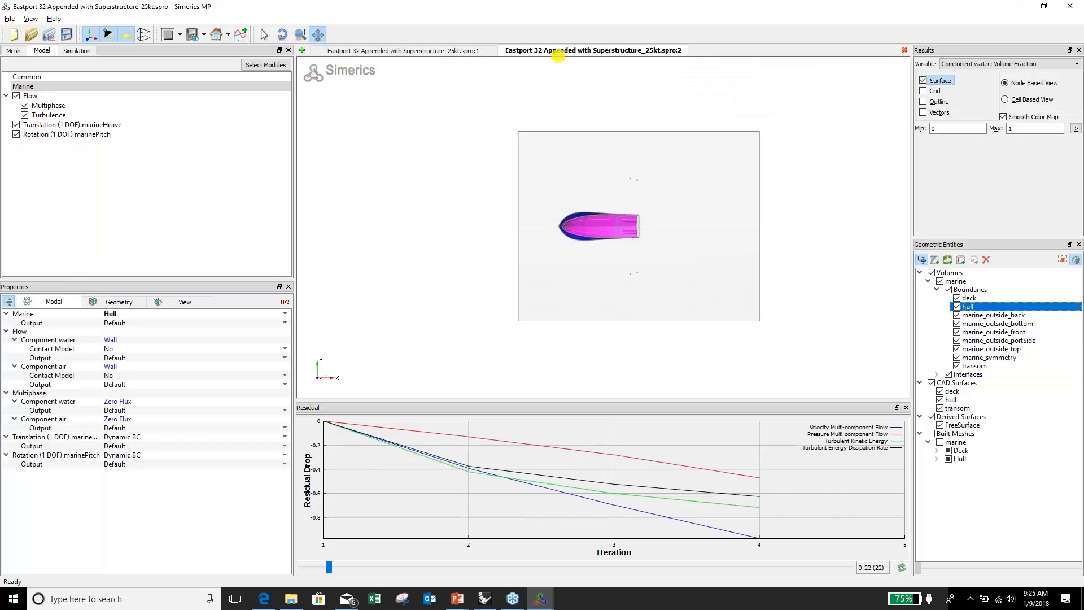
pyautogui.scroll(5, 610, 224)
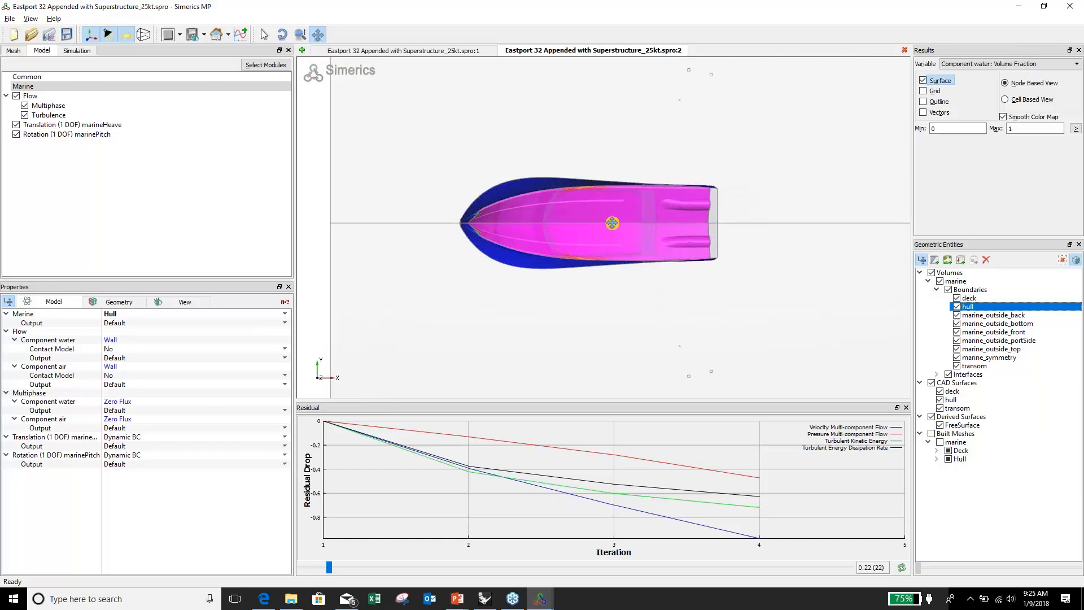
pyautogui.scroll(3, 516, 226)
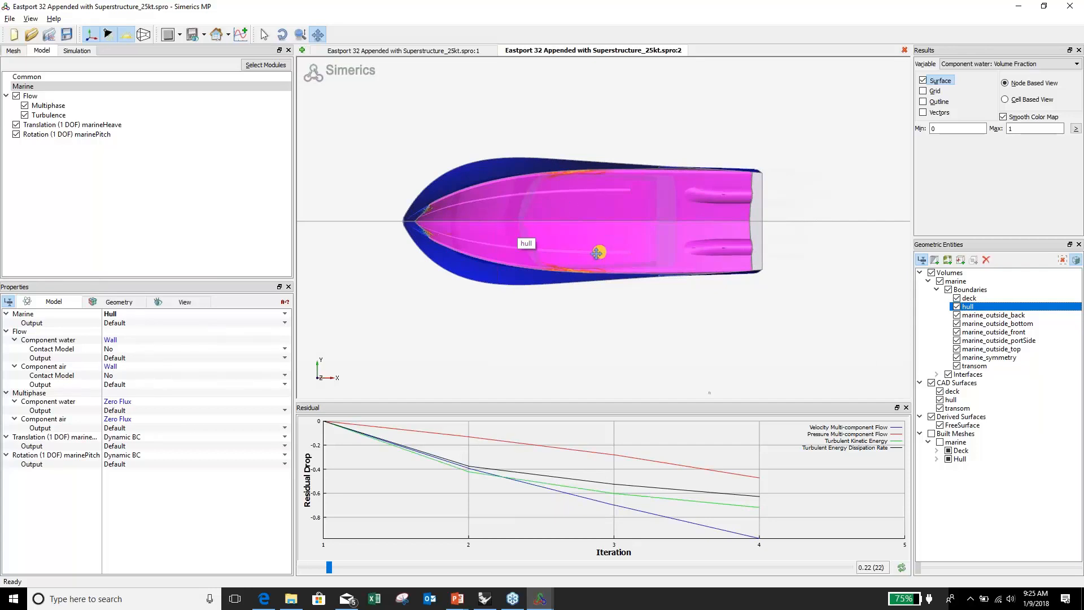
pyautogui.click(397, 51)
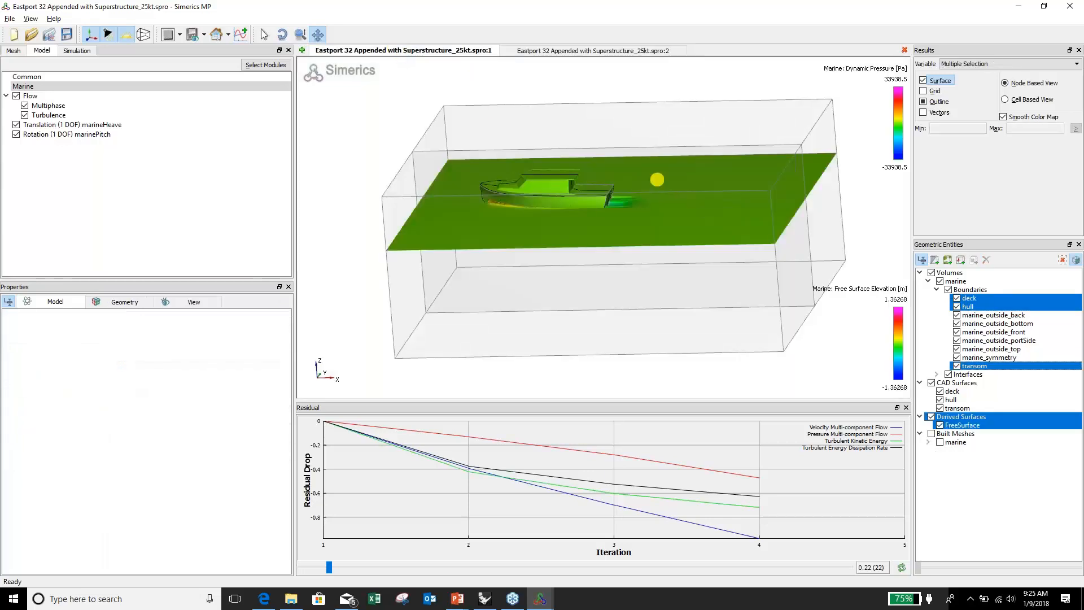
pyautogui.moveTo(657, 180); pyautogui.dragTo(683, 184)
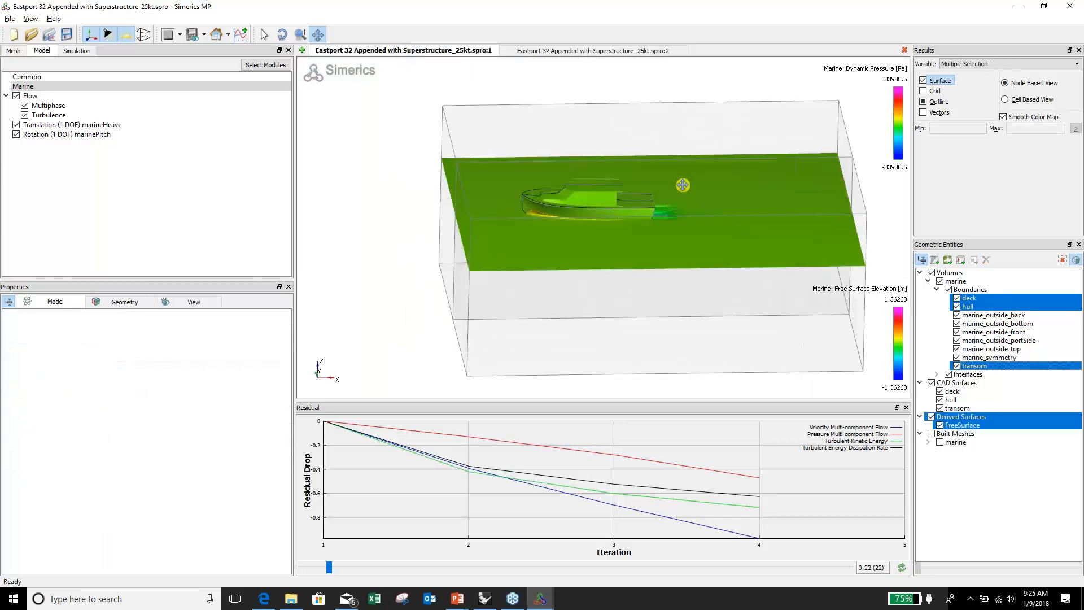
pyautogui.scroll(5, 682, 185)
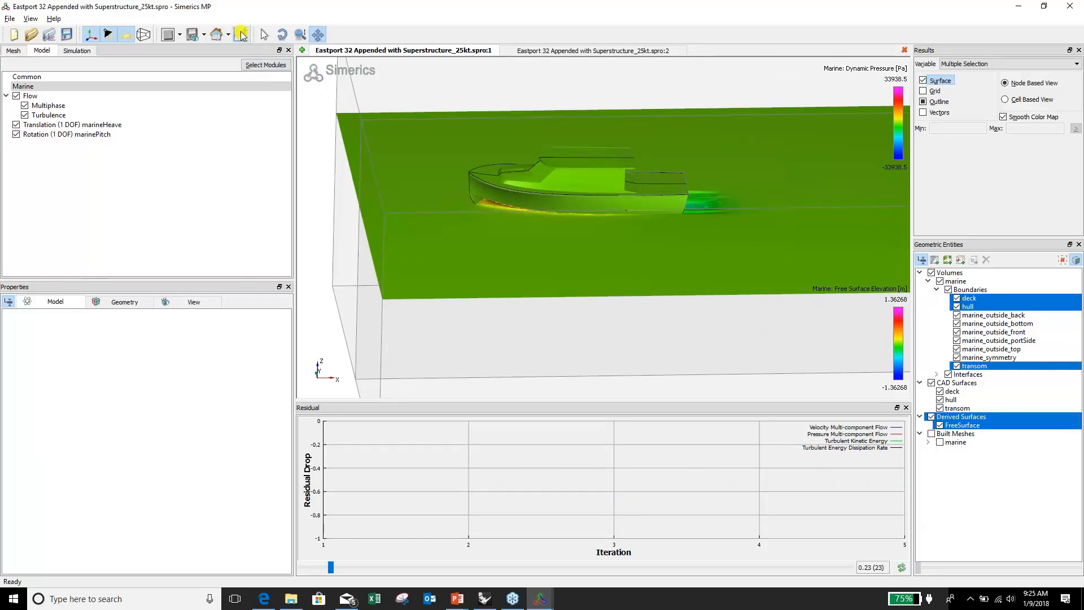
# - Create a new plot showing the Marine module's Heave and Pitch, and collapse its variable list
pyautogui.click(244, 35)
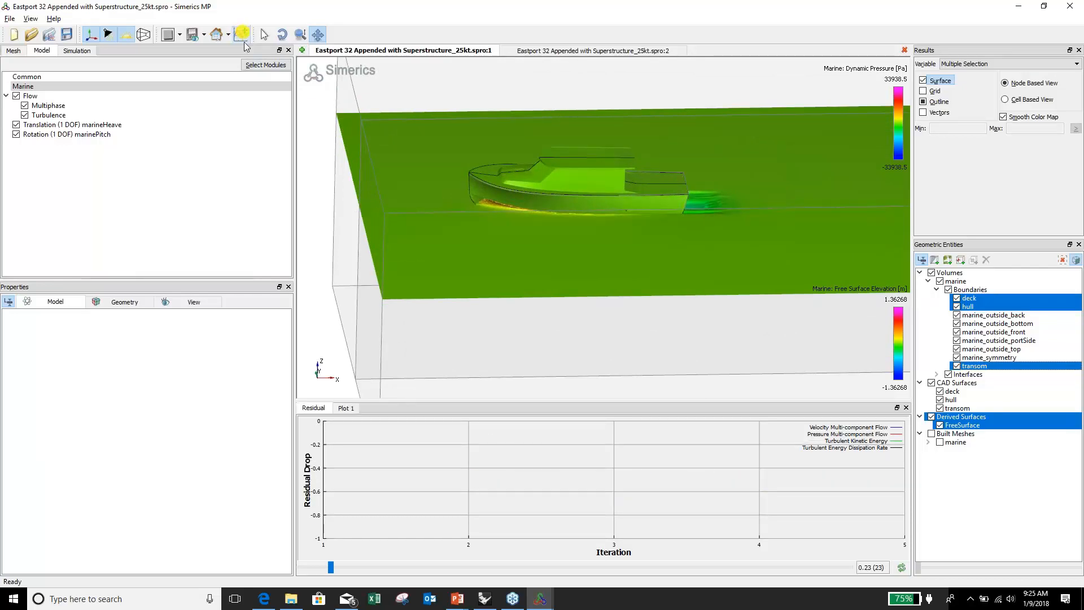
pyautogui.click(346, 408)
pyautogui.click(304, 423)
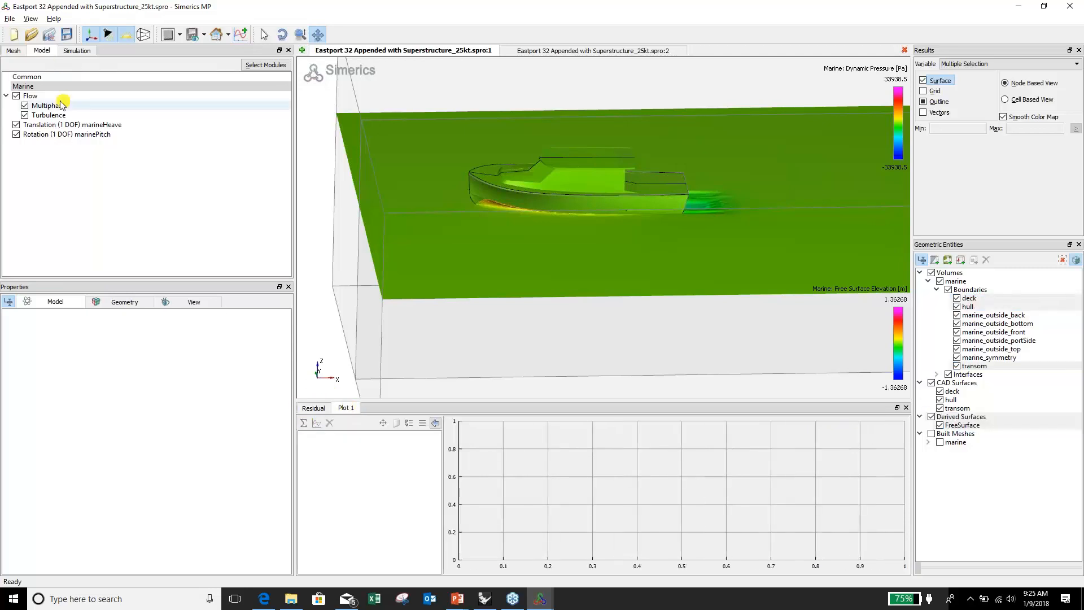
pyautogui.click(41, 87)
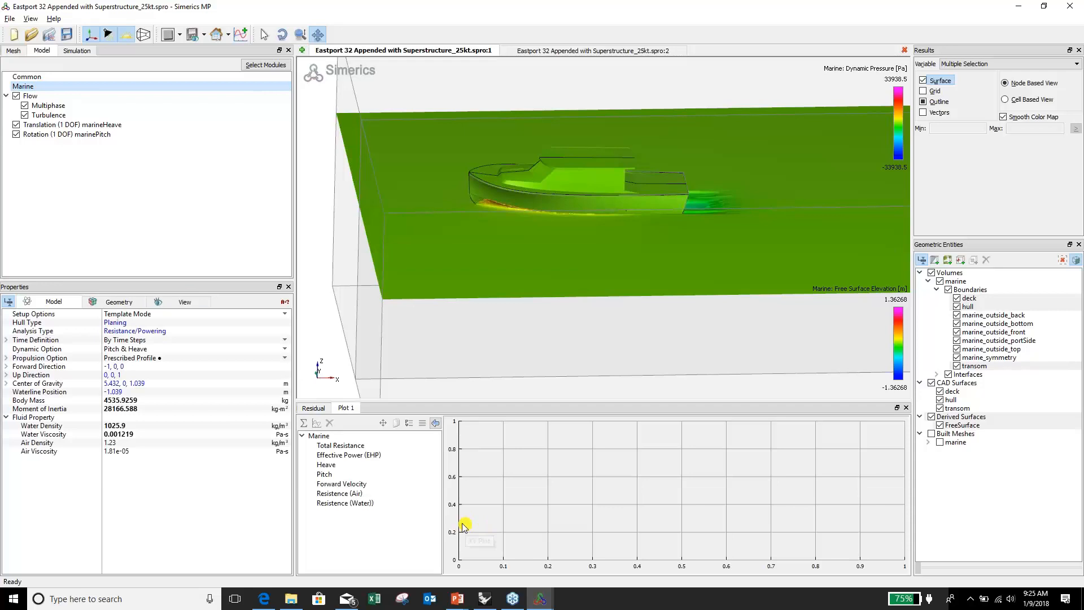
pyautogui.click(338, 465)
pyautogui.click(325, 475)
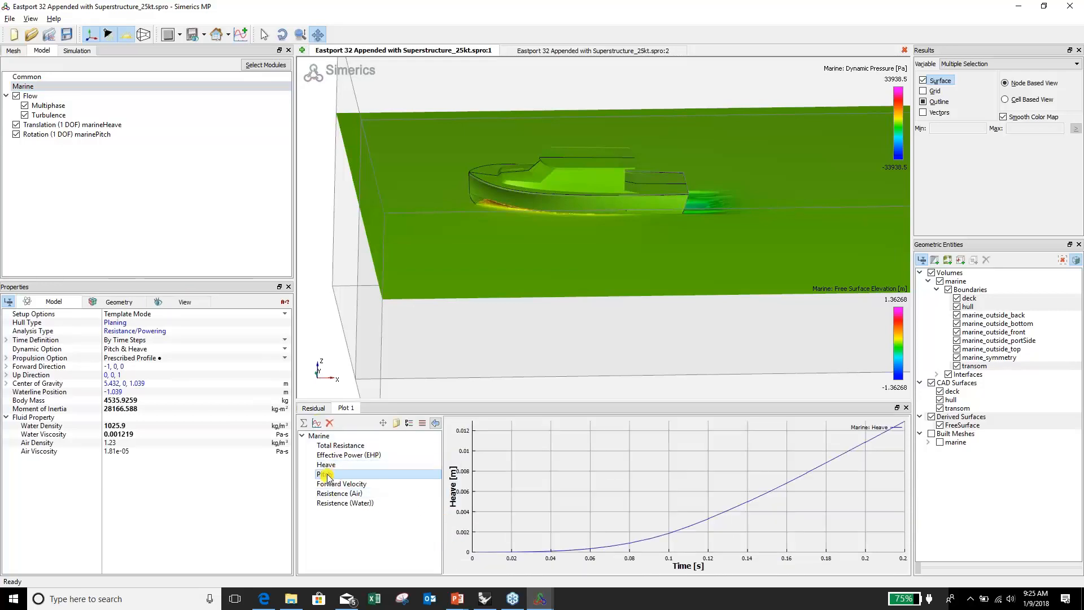
pyautogui.click(317, 422)
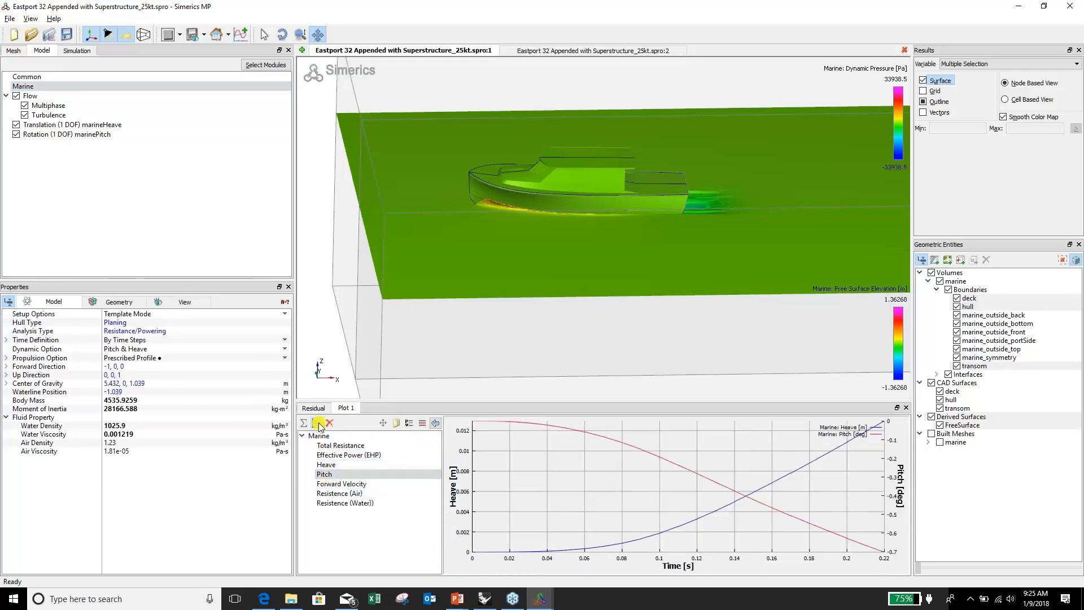
pyautogui.click(436, 422)
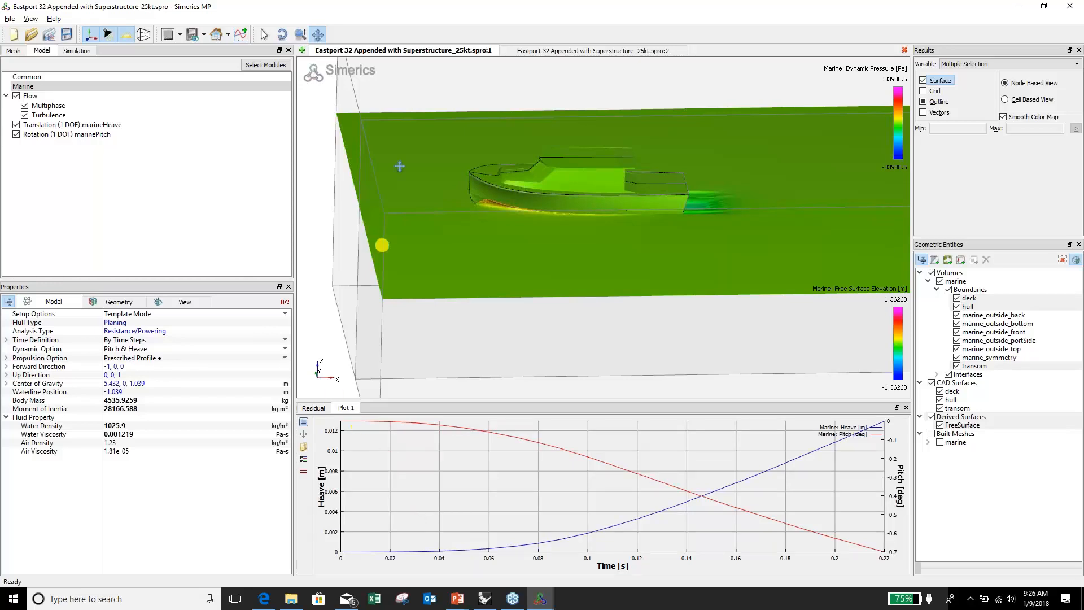
# - Create a second plot showing the Marine module's Total Resistance, and collapse its variable list
pyautogui.click(243, 35)
pyautogui.click(306, 423)
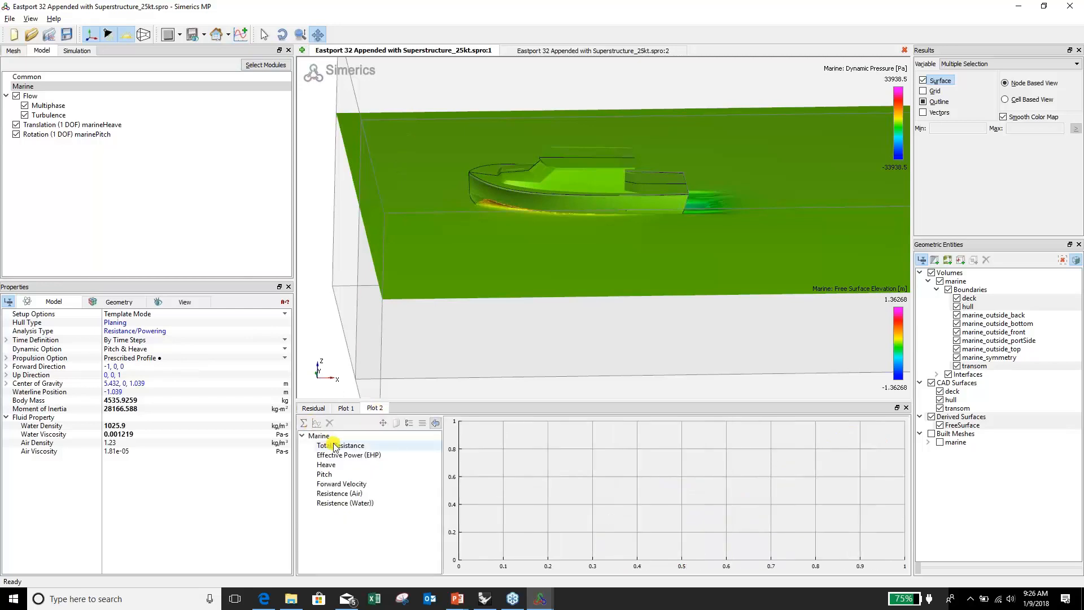
pyautogui.click(333, 446)
pyautogui.click(315, 424)
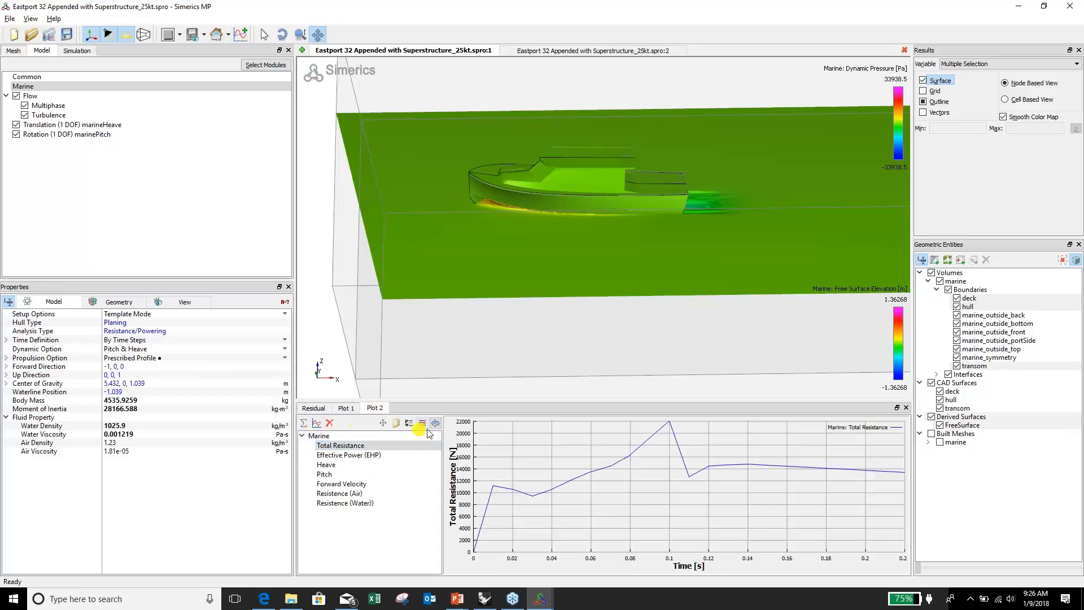
pyautogui.click(436, 424)
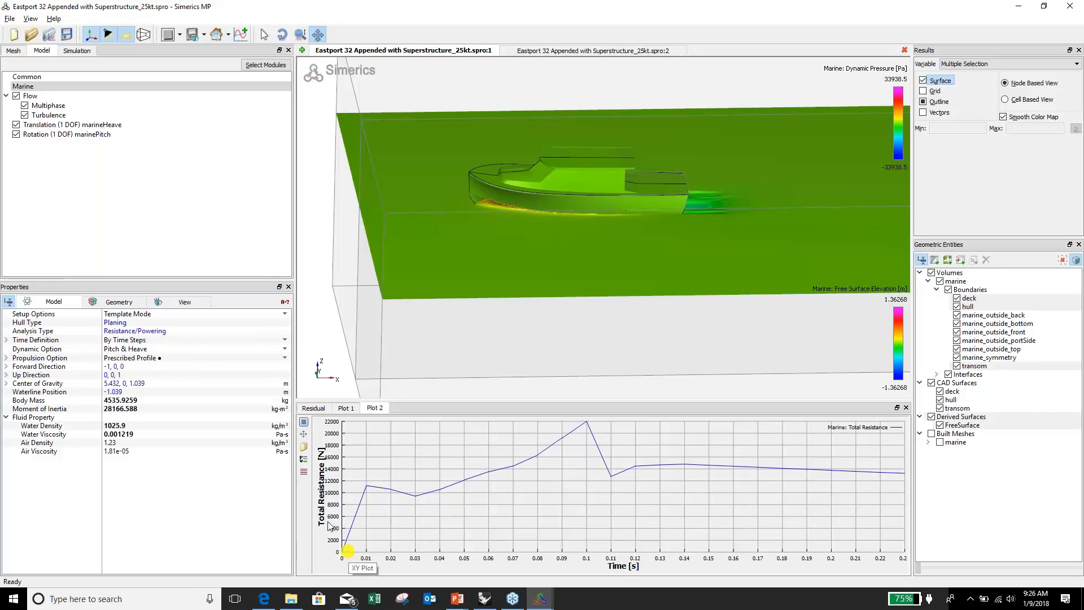
# - Add Forward Velocity to the Total Resistance plot and collapse the variable list again
pyautogui.click(303, 422)
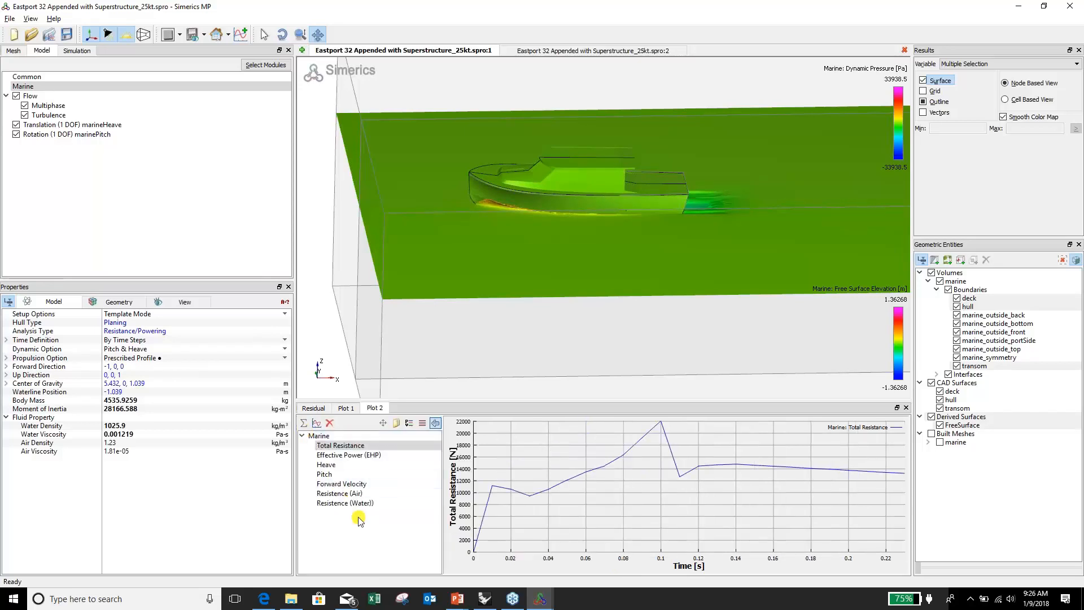
pyautogui.click(347, 484)
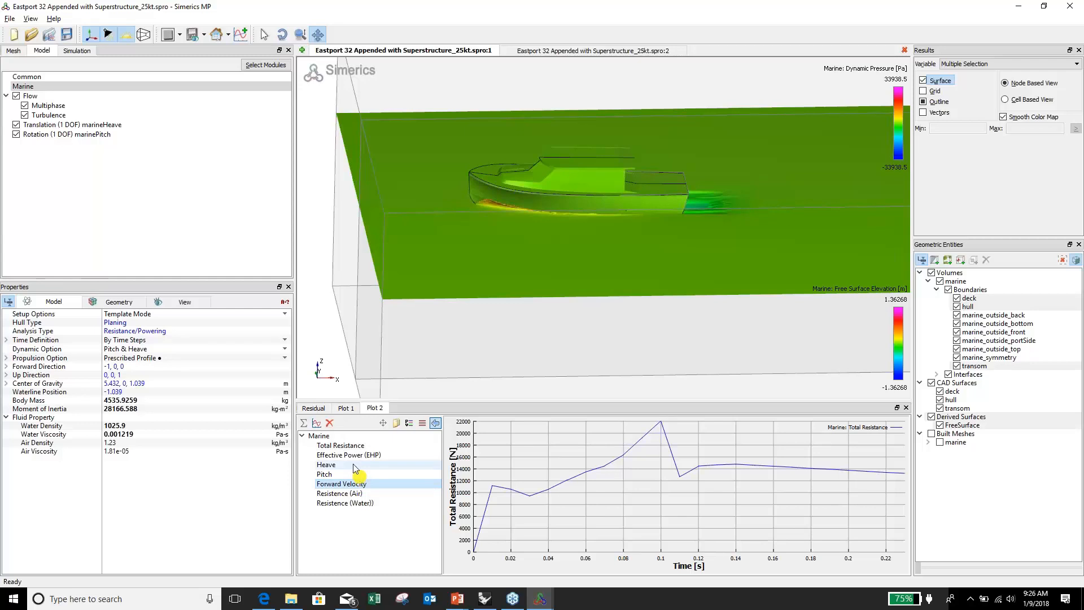
pyautogui.click(315, 422)
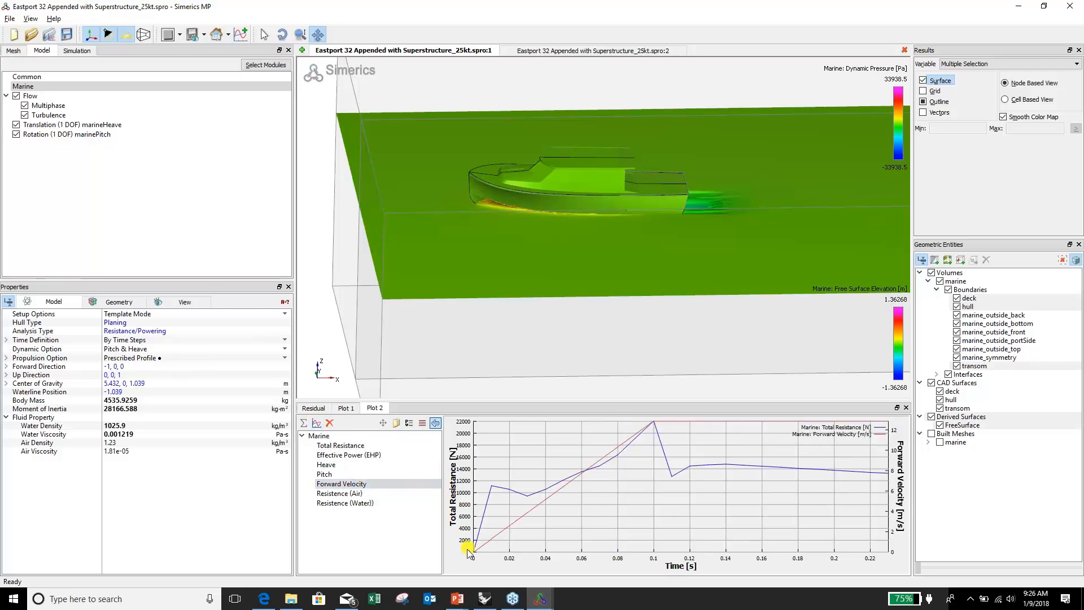
pyautogui.click(436, 423)
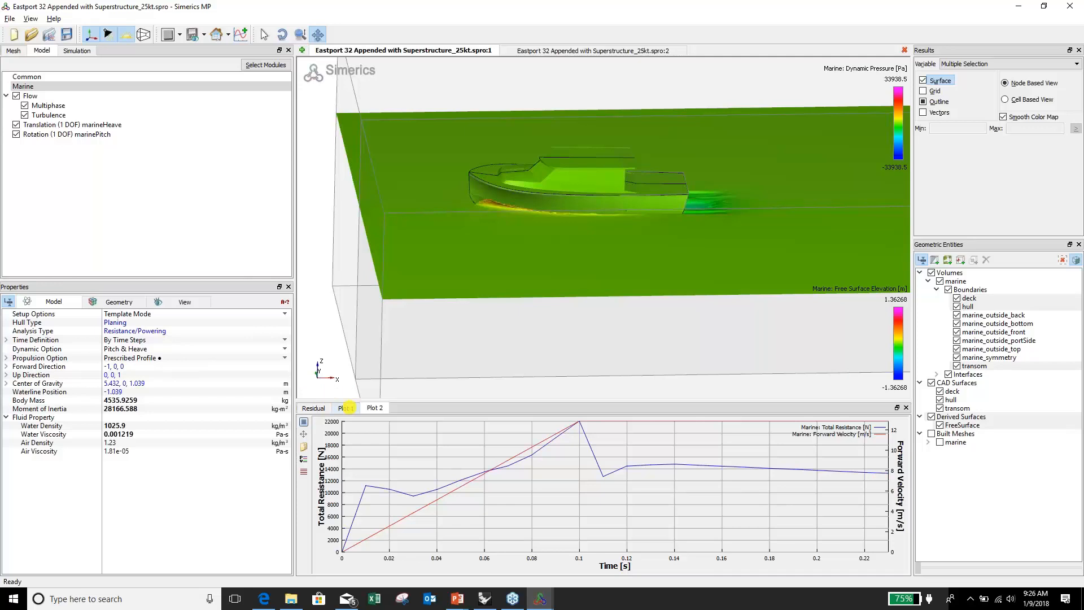
# - Copy the Total Resistance and Forward Velocity plot data into a new blank Excel workbook, starting at cell A1
pyautogui.click(347, 408)
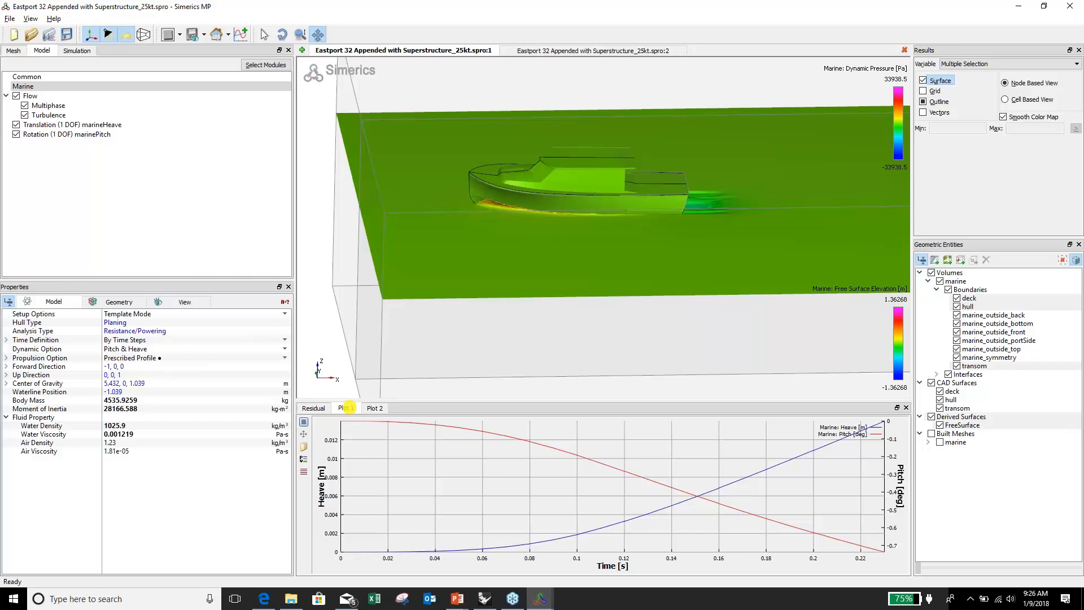
pyautogui.click(375, 408)
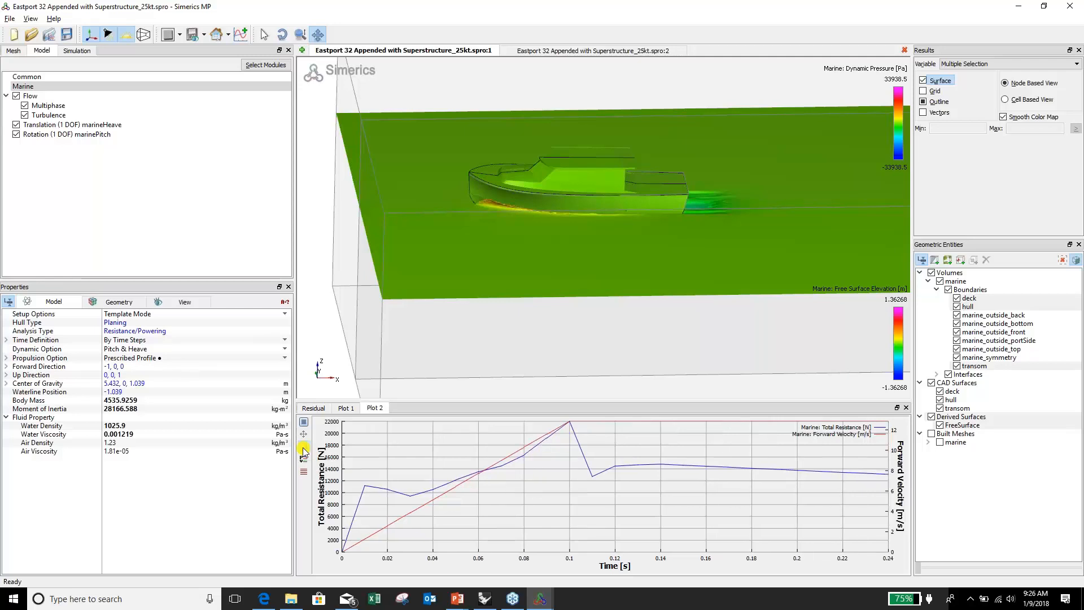
pyautogui.click(378, 599)
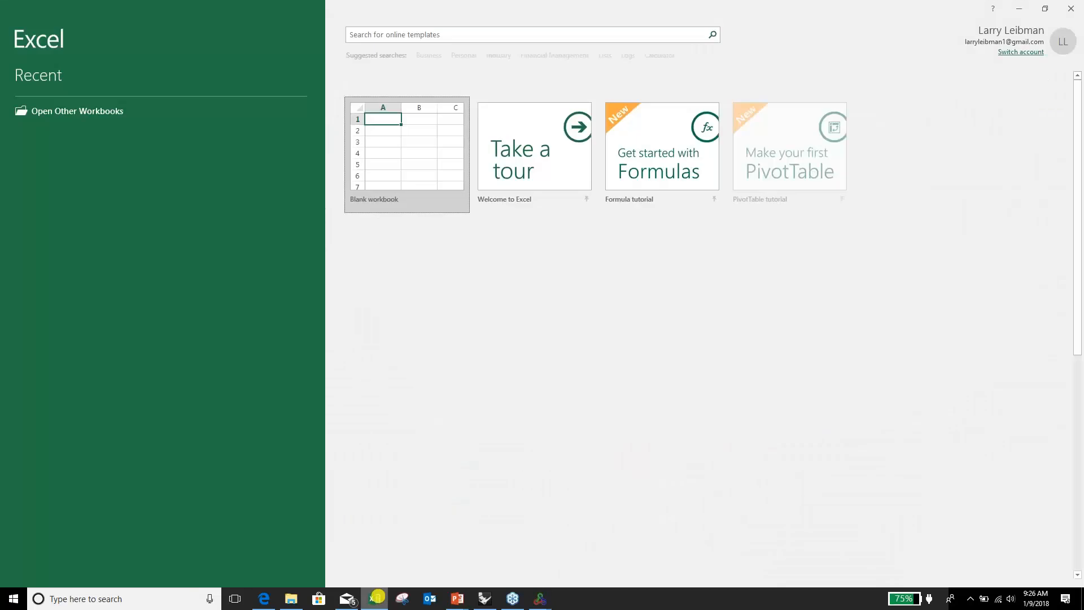
pyautogui.click(393, 163)
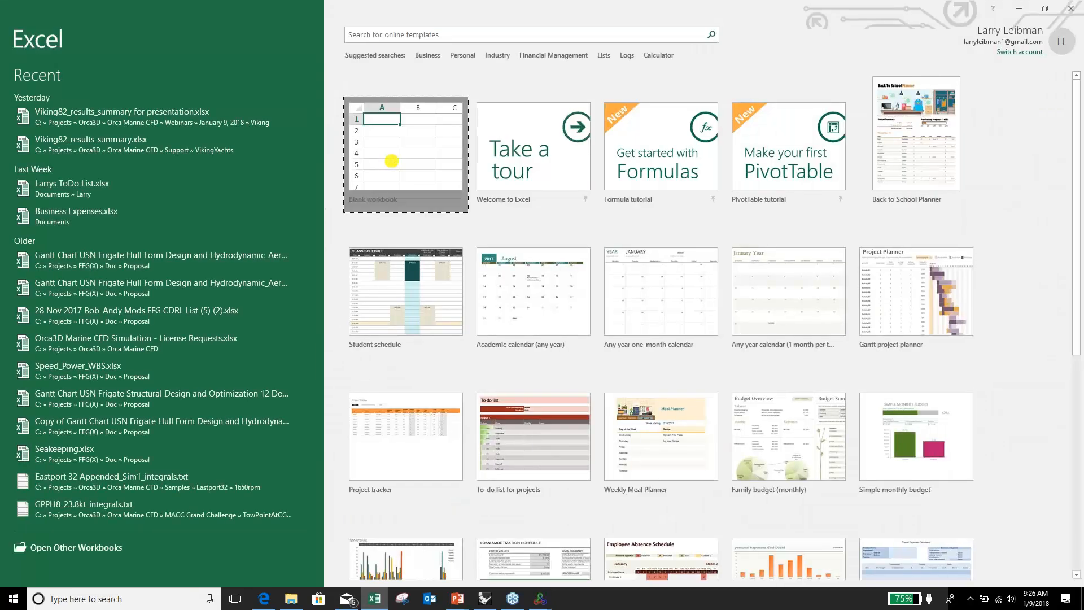
pyautogui.rightClick(46, 131)
pyautogui.click(65, 182)
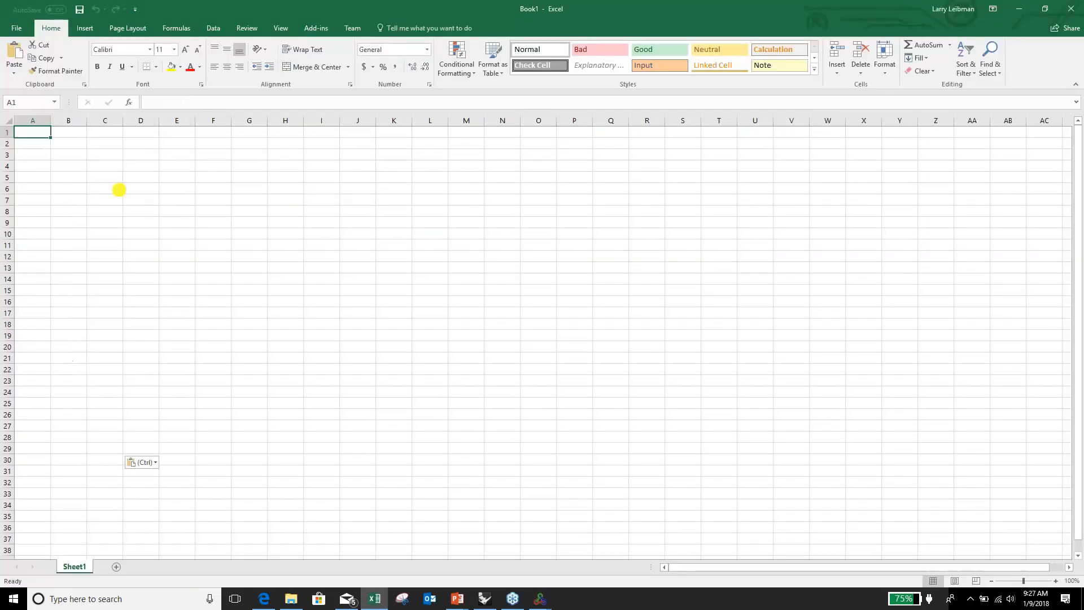
pyautogui.click(172, 176)
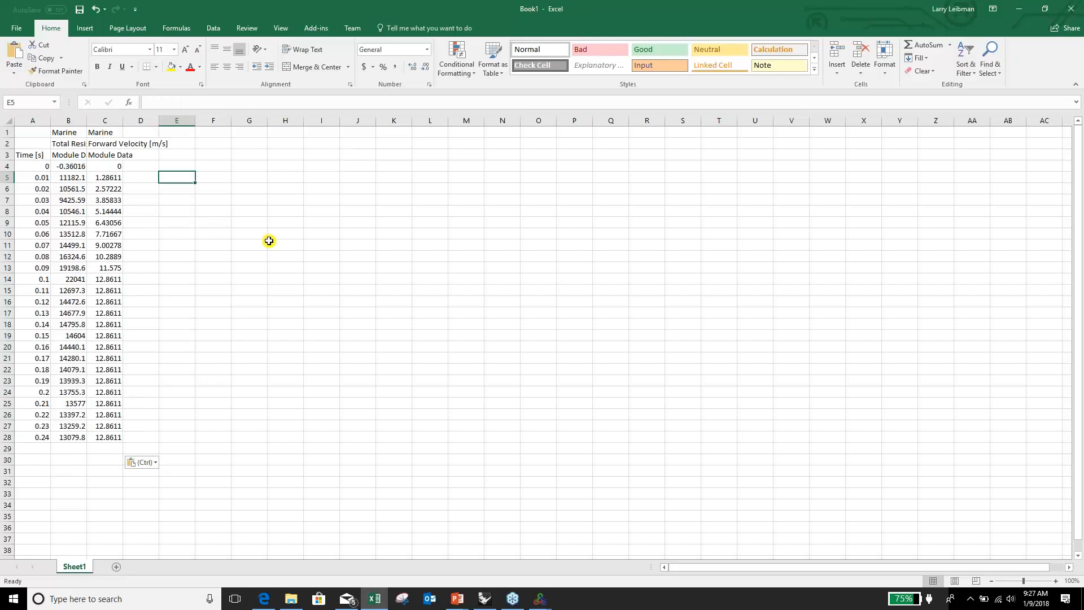
# - Switch to the Simerics MP window with the 25kt superstructure project and set the Total Resistance plot's force unit to lbf
pyautogui.click(540, 599)
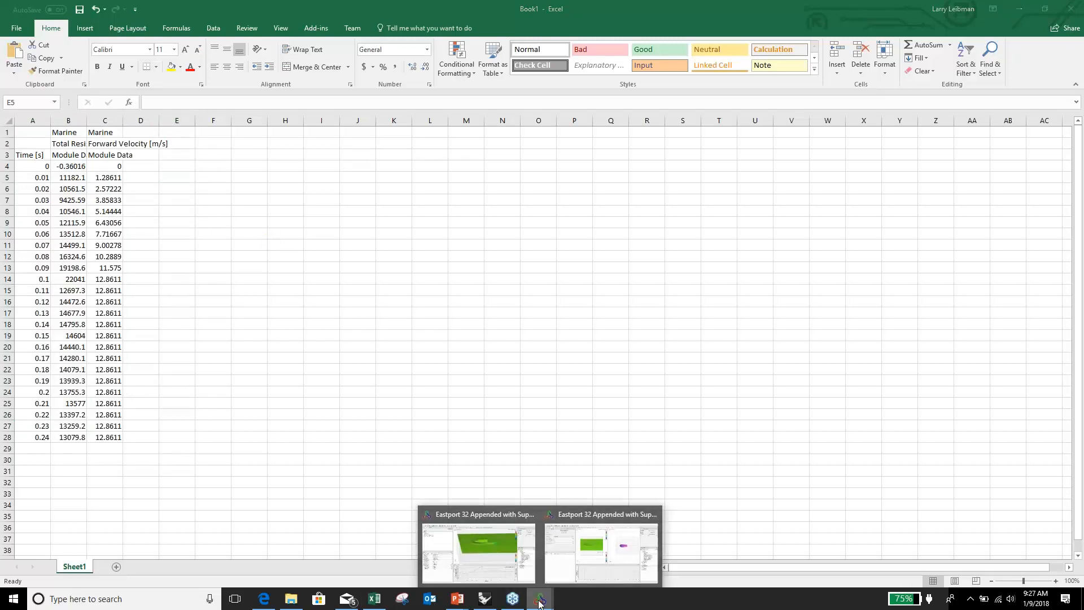
pyautogui.moveTo(585, 566)
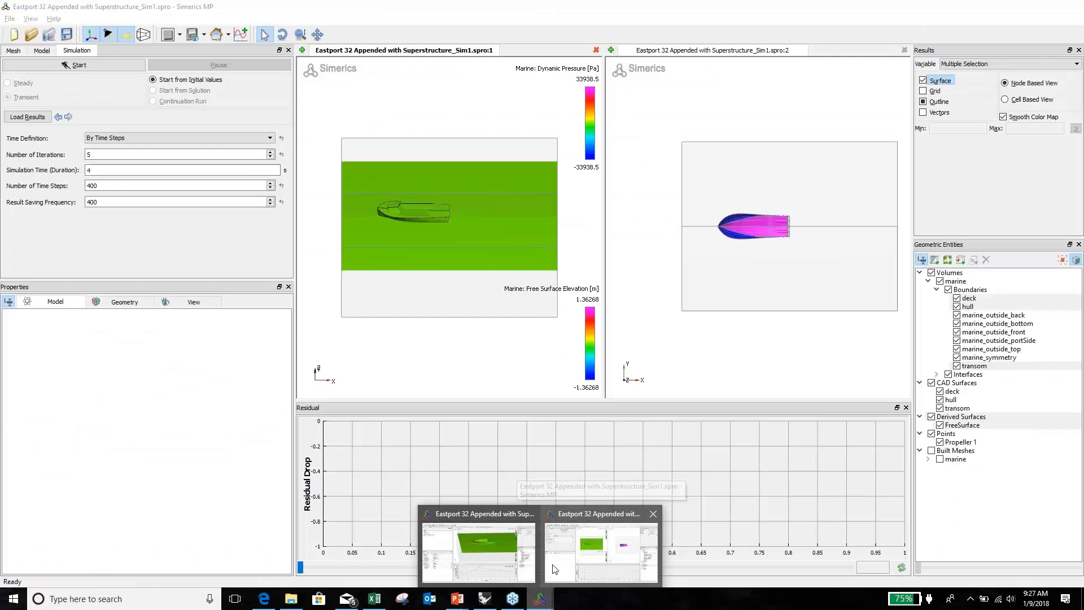
pyautogui.click(480, 551)
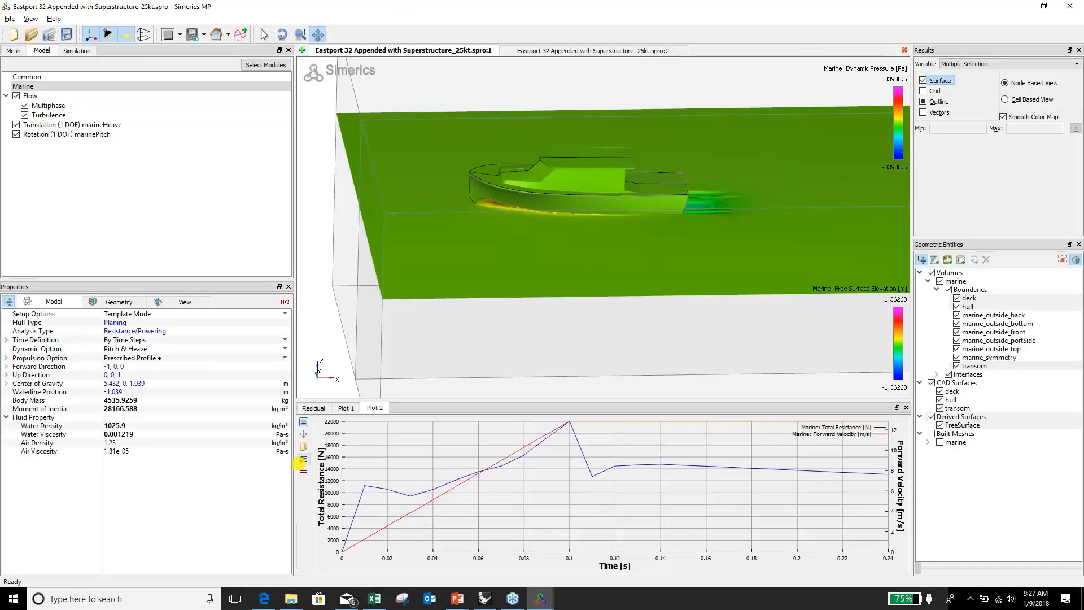
pyautogui.click(305, 475)
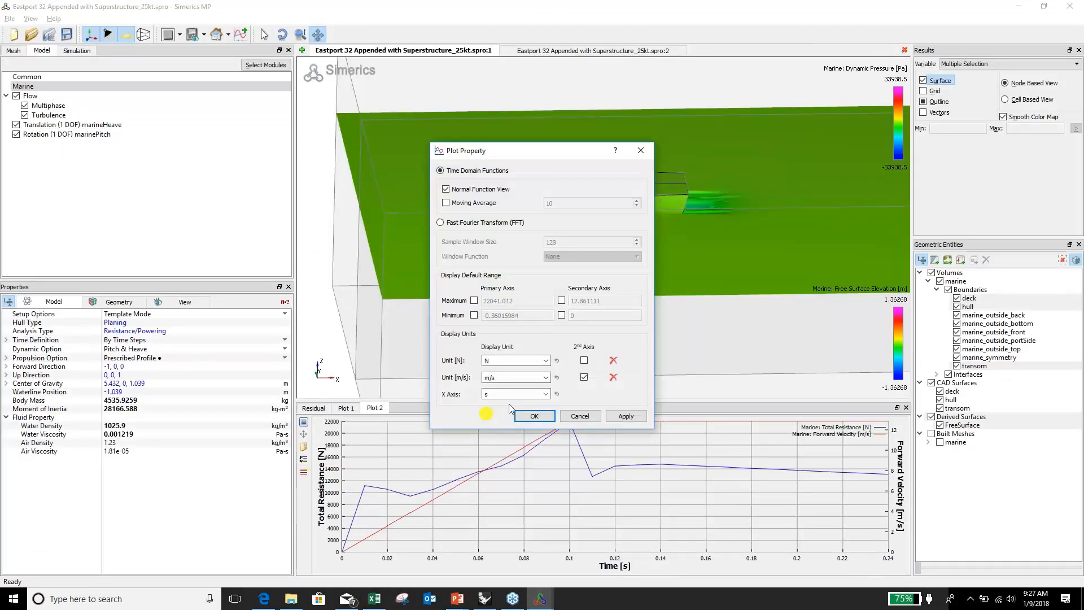
pyautogui.click(546, 362)
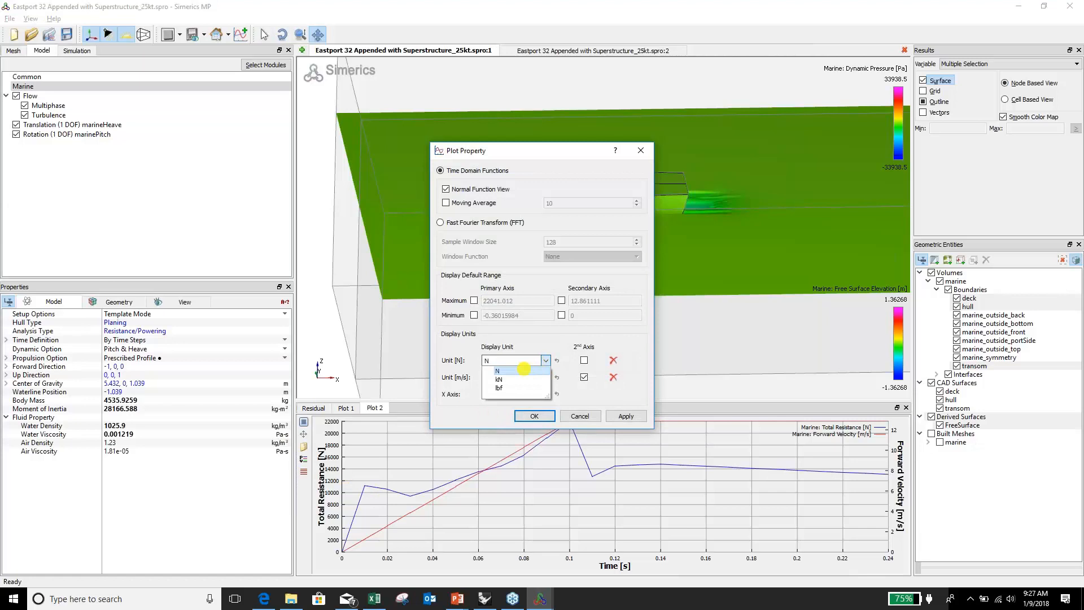
pyautogui.click(508, 383)
pyautogui.click(534, 416)
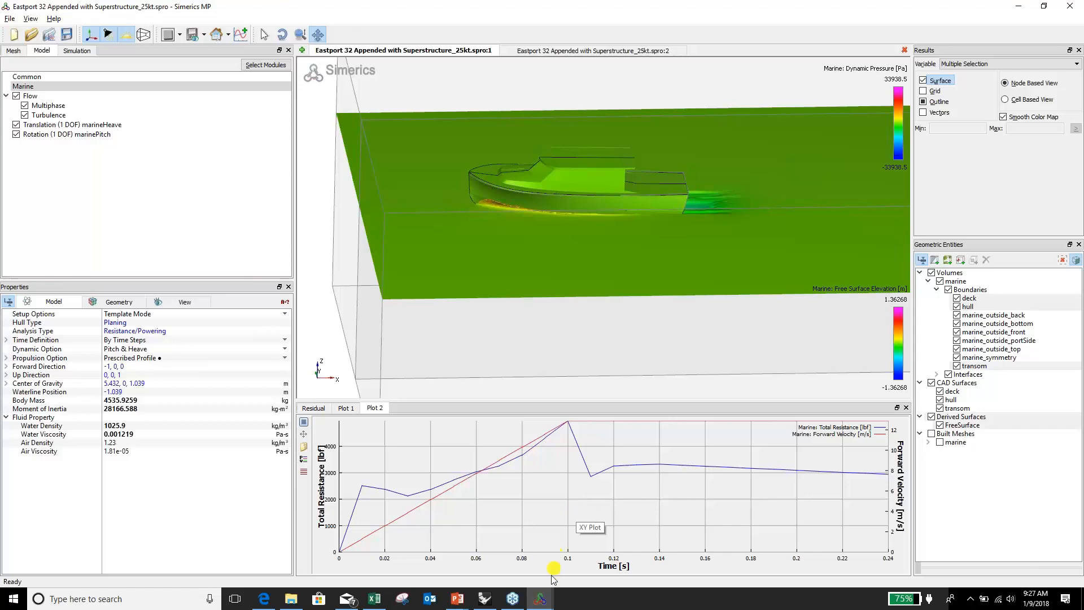
# - Close the Eastport 32 Appended with Superstructure_Sim1 project window, keeping the 25kt project open
pyautogui.click(540, 598)
pyautogui.click(589, 543)
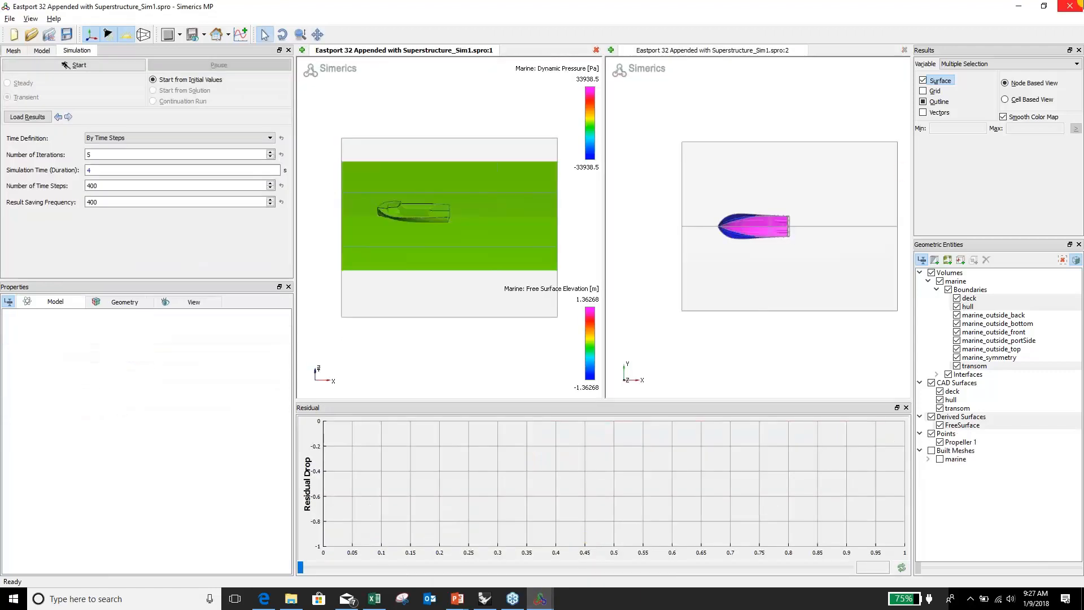
pyautogui.click(1072, 6)
pyautogui.click(602, 311)
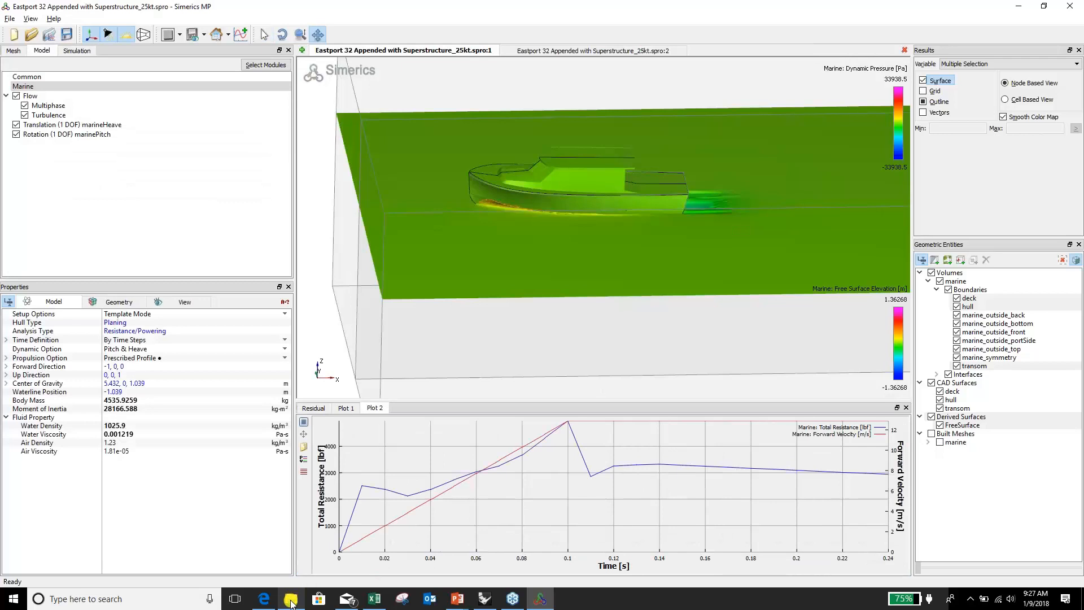
# - Open the completed Eastport 32 Appended_25kt project and load the result file Eastport 32 Appended_25kt_0533.sres
pyautogui.click(291, 602)
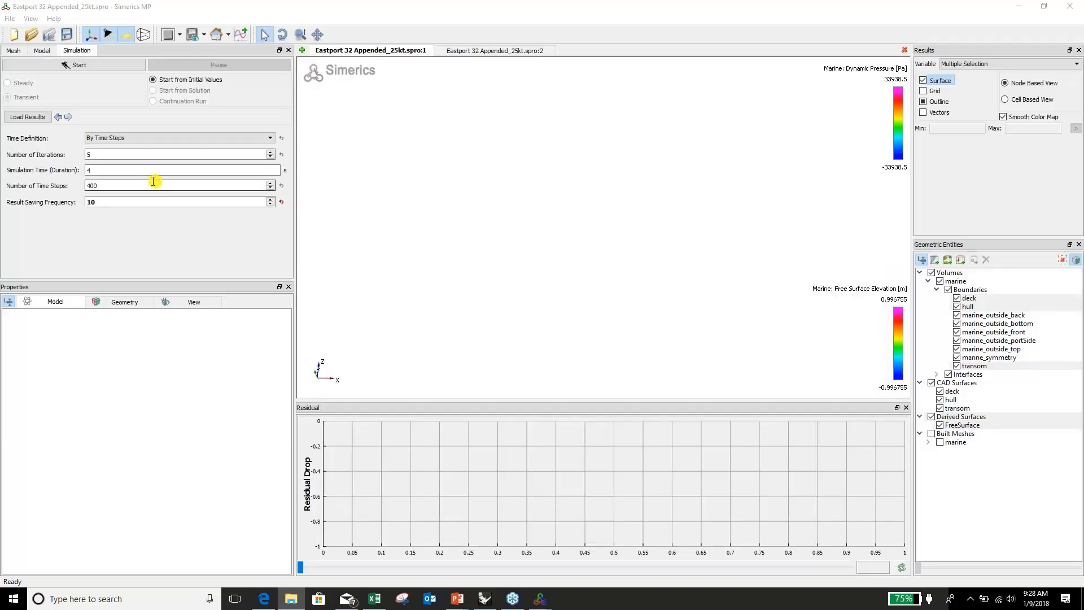
pyautogui.click(24, 117)
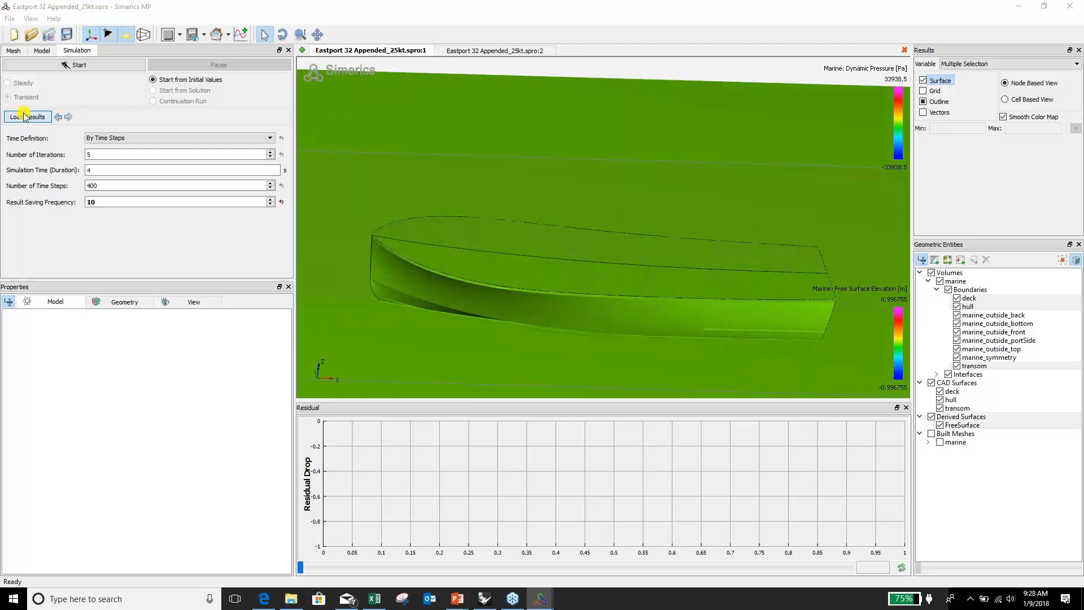
pyautogui.moveTo(531, 100); pyautogui.dragTo(548, 235)
pyautogui.click(224, 264)
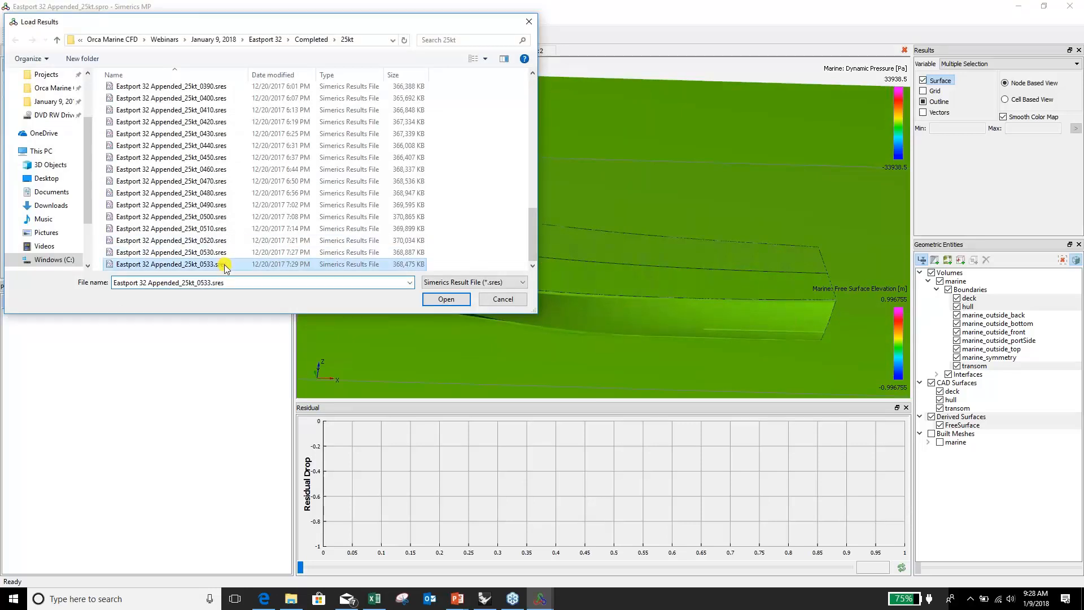
pyautogui.click(440, 299)
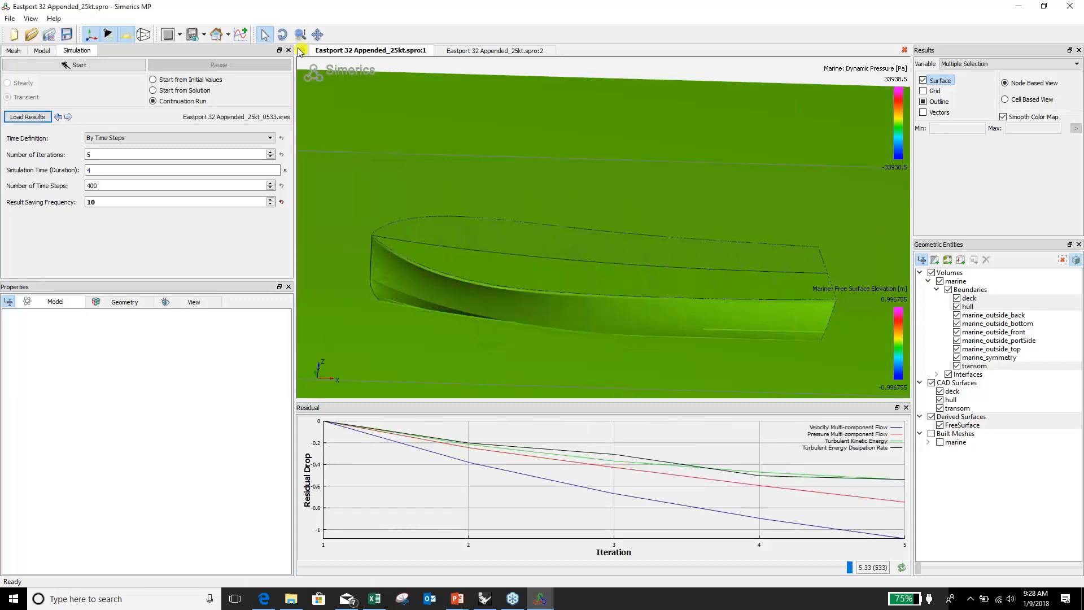
# - Create a new plot of the Marine module's Heave and Pitch for the completed 25 kt run
pyautogui.click(241, 34)
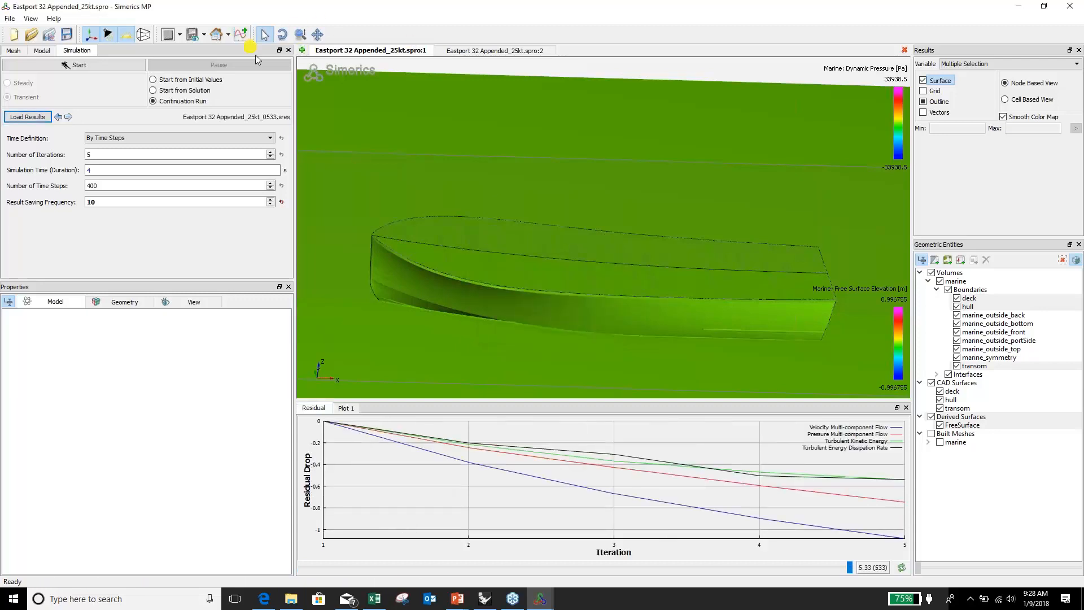
pyautogui.click(345, 408)
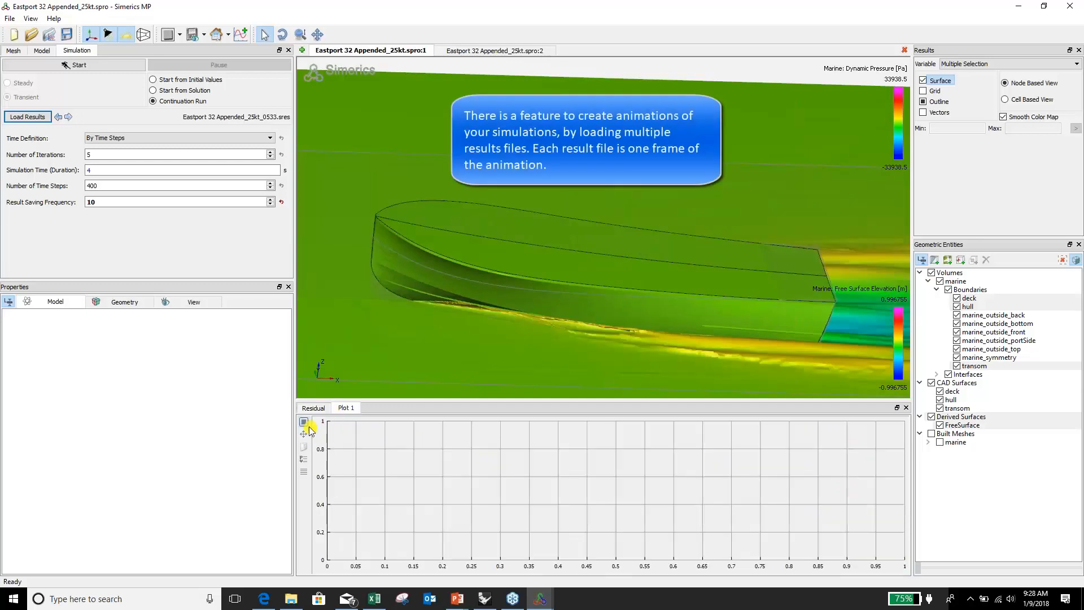
pyautogui.click(43, 50)
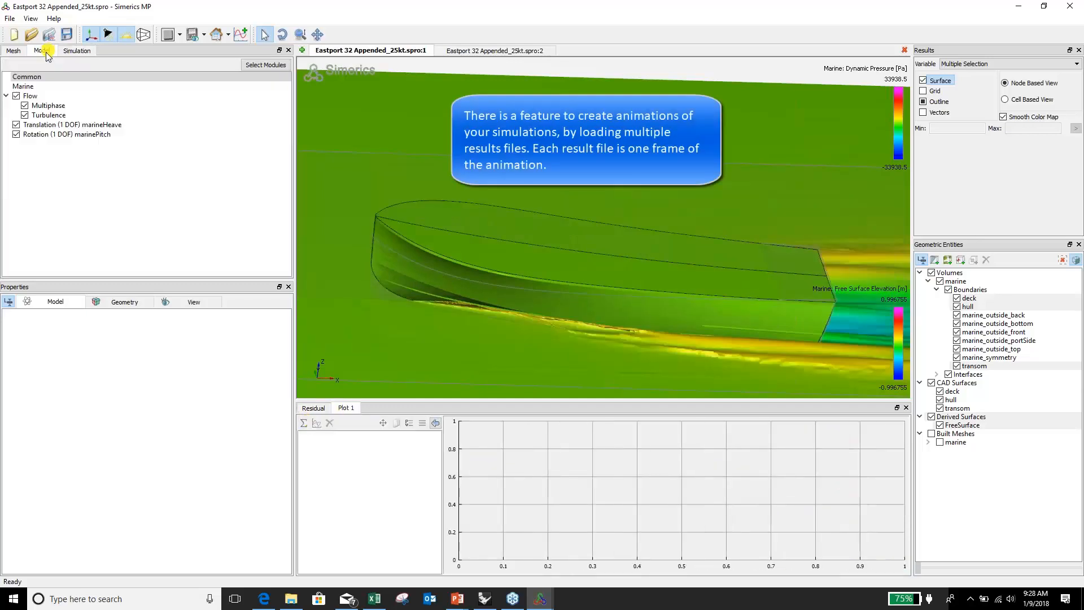
pyautogui.click(26, 86)
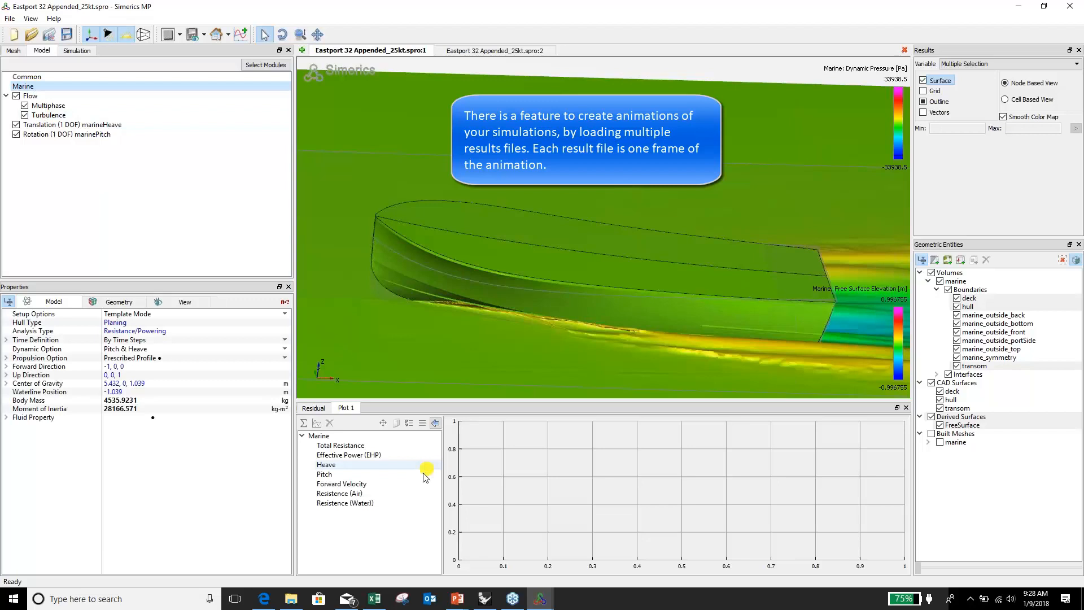
pyautogui.click(373, 464)
pyautogui.click(316, 423)
pyautogui.click(330, 475)
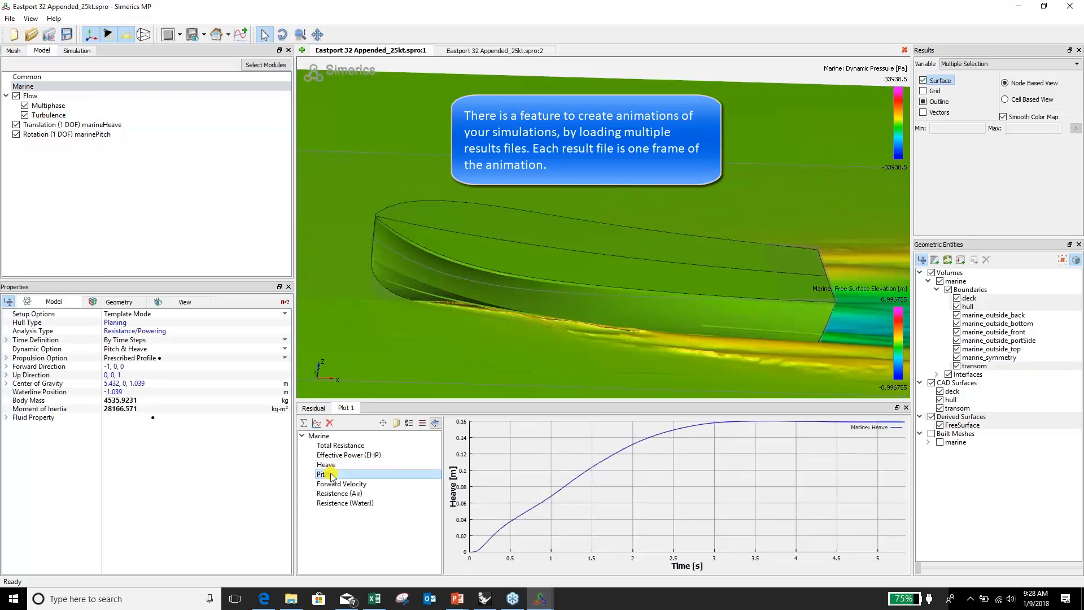
pyautogui.click(317, 423)
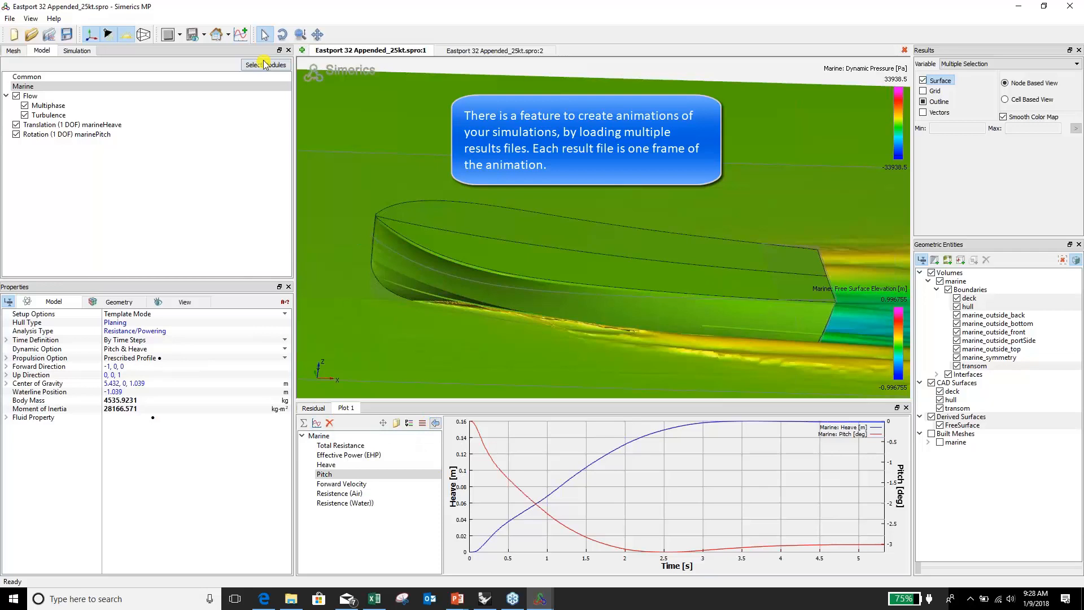
# - Create a second plot of the completed run's Marine Total Resistance and collapse its variable list
pyautogui.click(241, 35)
pyautogui.click(375, 408)
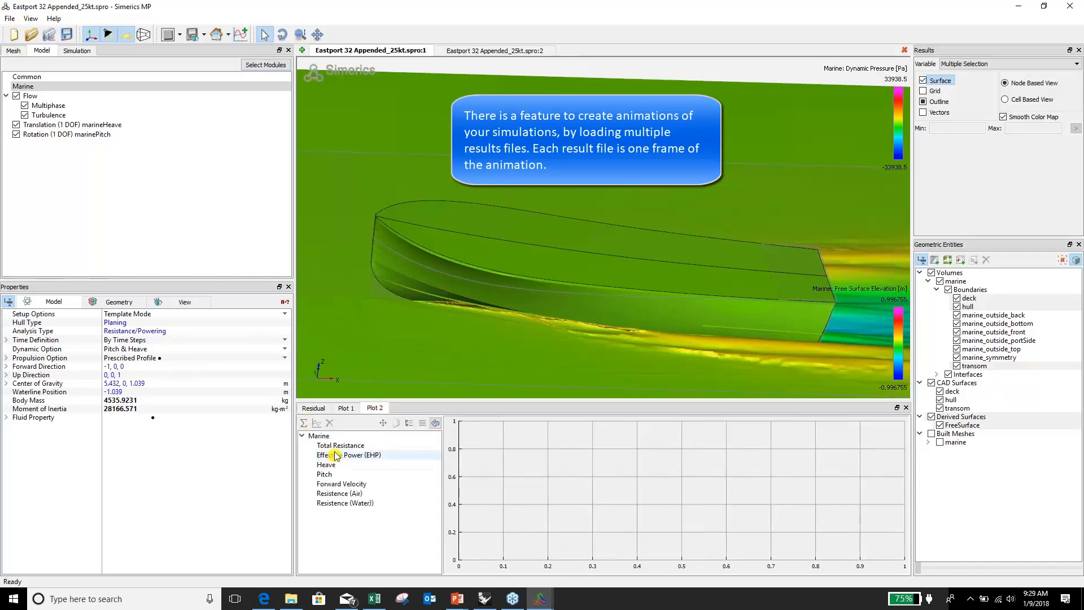
pyautogui.click(340, 446)
pyautogui.click(316, 423)
pyautogui.click(436, 423)
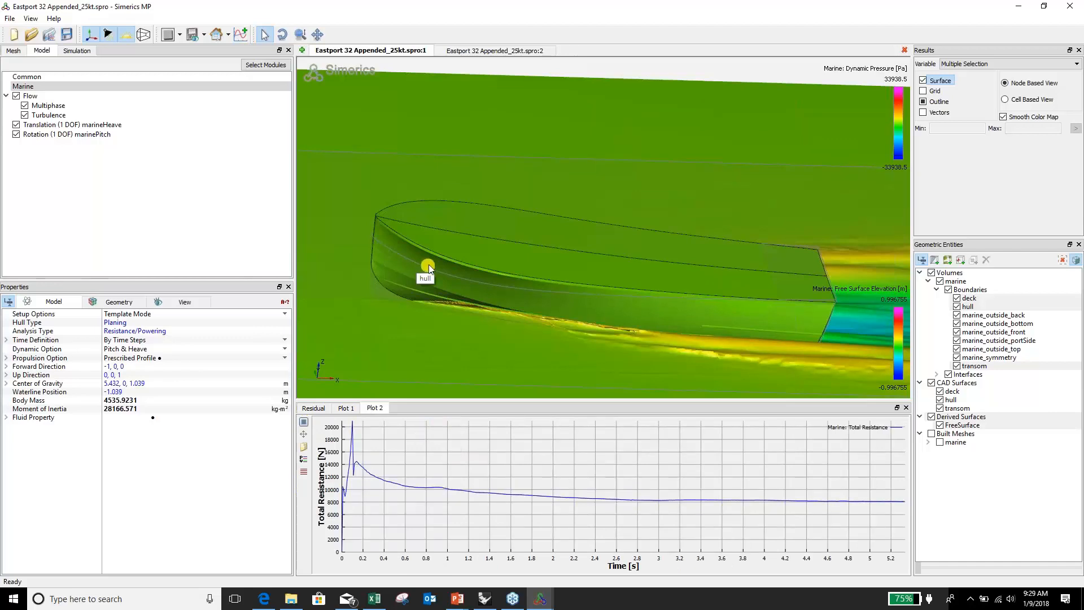
# - Add the Streamline module to the simulation's physical models
pyautogui.scroll(-2, 429, 266)
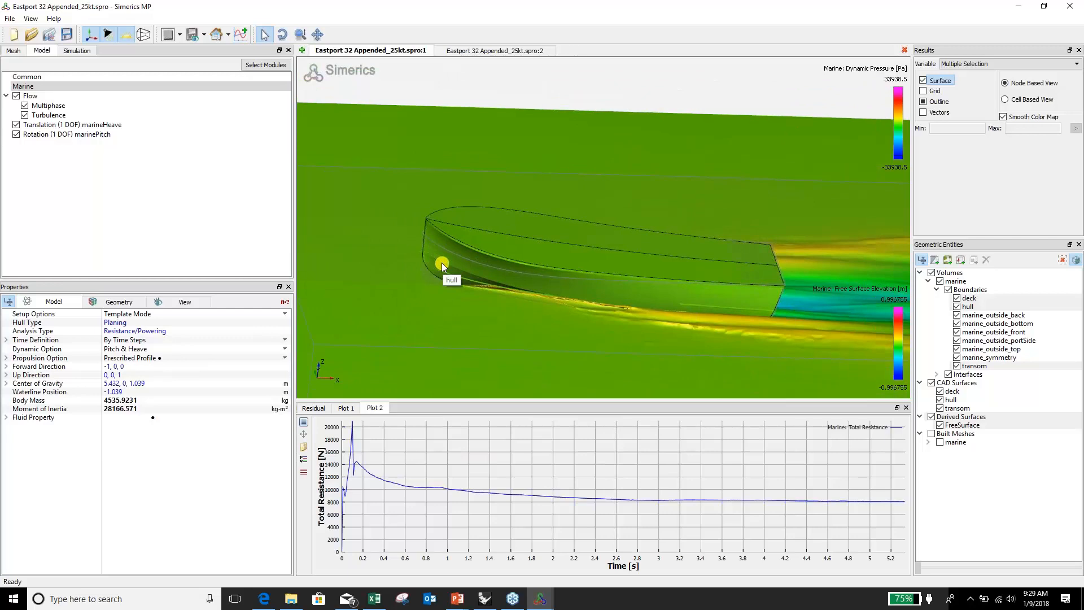
pyautogui.moveTo(442, 263)
pyautogui.mouseDown(button='middle')
pyautogui.moveTo(416, 252)
pyautogui.moveTo(440, 257)
pyautogui.mouseUp(button='middle')
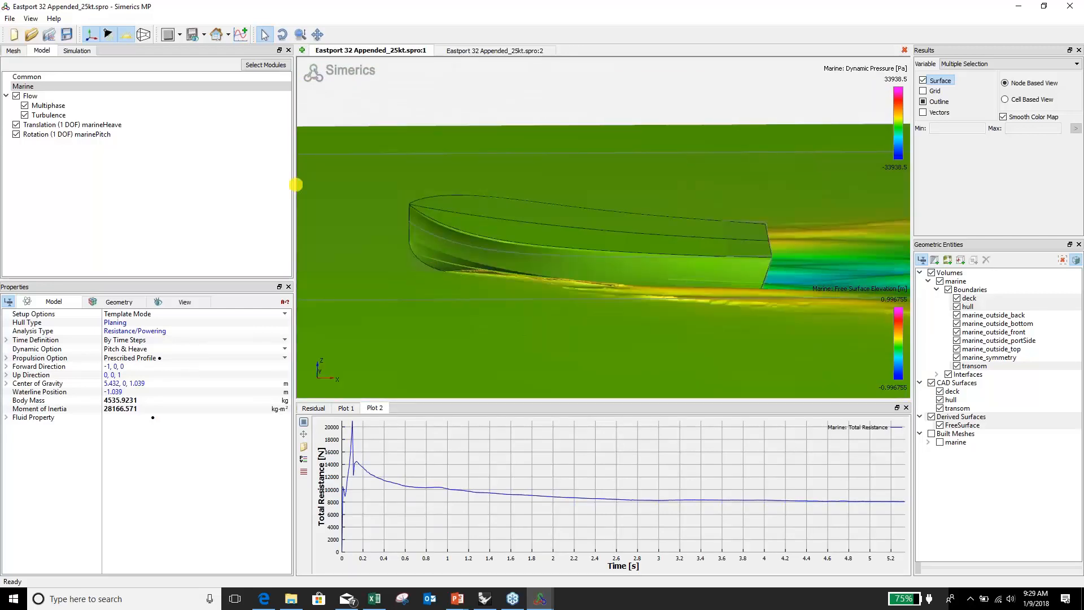
pyautogui.click(279, 65)
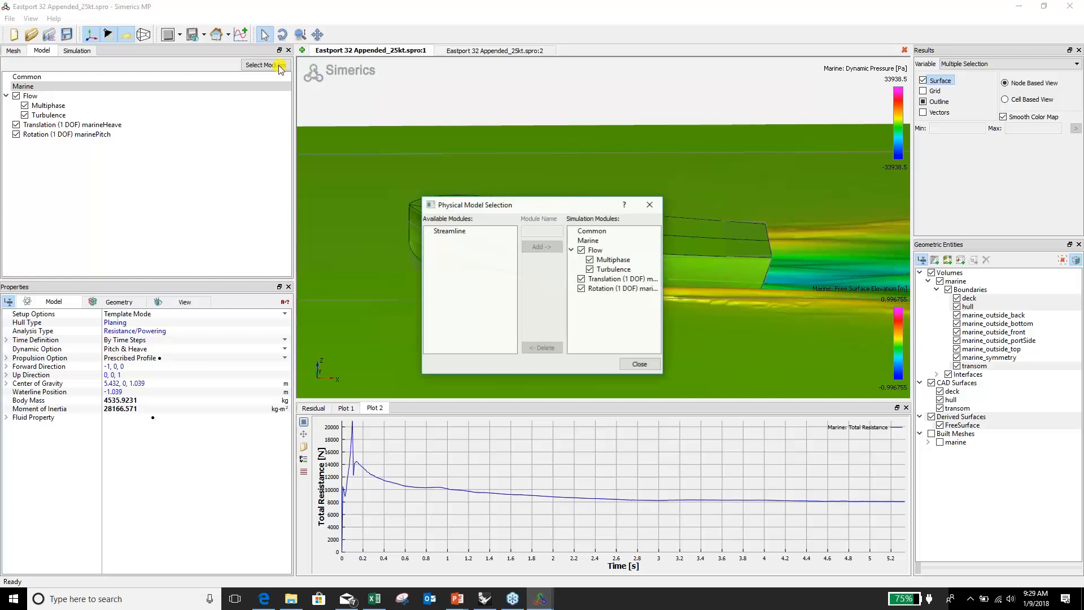
pyautogui.click(450, 232)
pyautogui.click(541, 247)
pyautogui.click(640, 365)
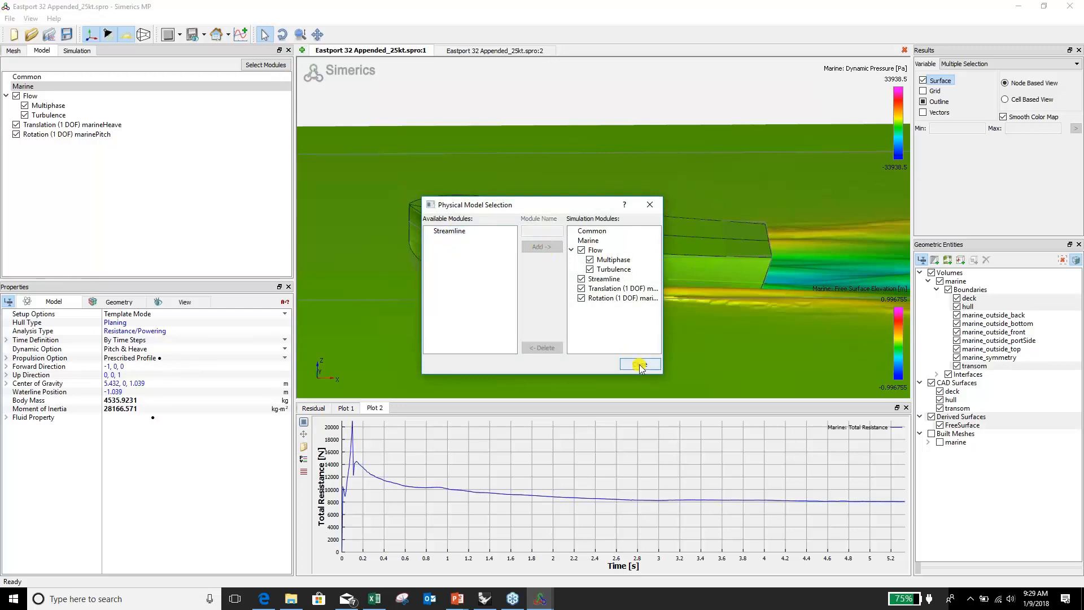
# - For the deck, hull and transom boundaries, set streamline Release Particle to Yes and Direction to Backward
pyautogui.click(979, 298)
pyautogui.keyDown('ctrl'); pyautogui.click(976, 306); pyautogui.keyUp('ctrl')
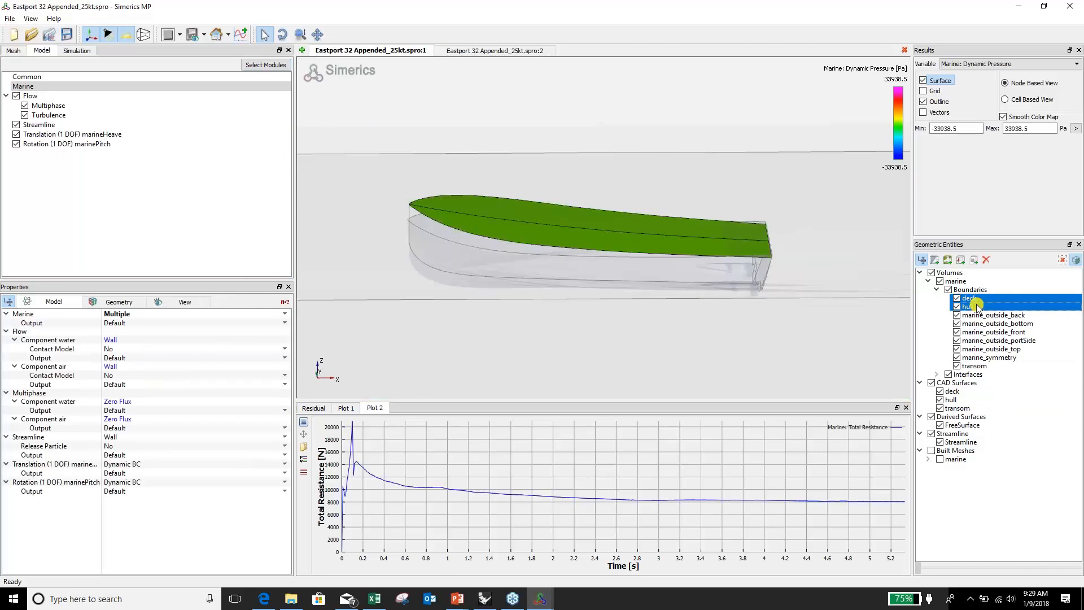
pyautogui.keyDown('ctrl'); pyautogui.click(976, 366); pyautogui.keyUp('ctrl')
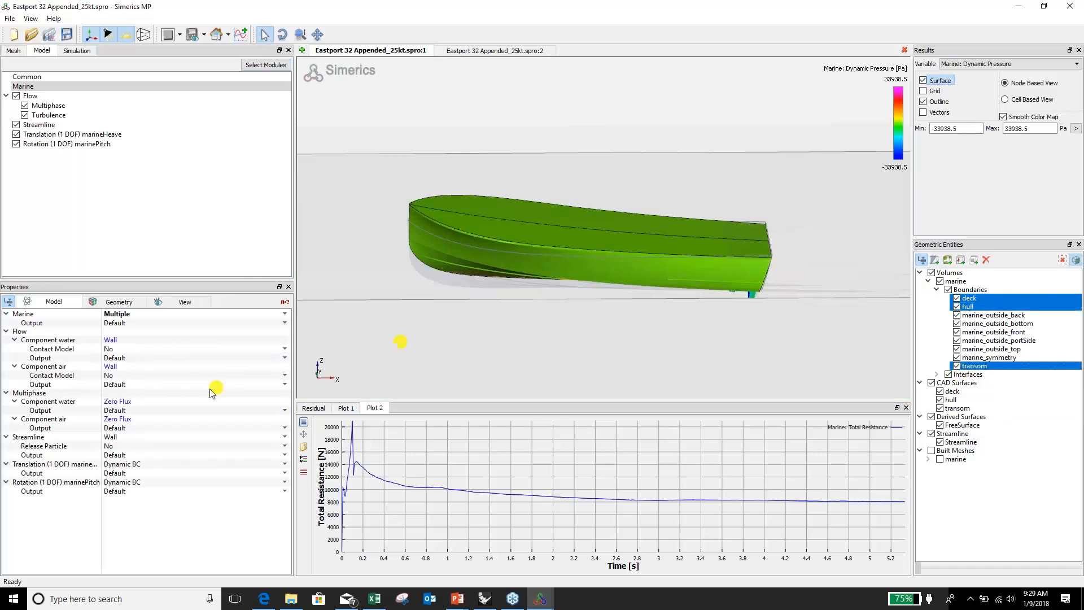
pyautogui.click(138, 445)
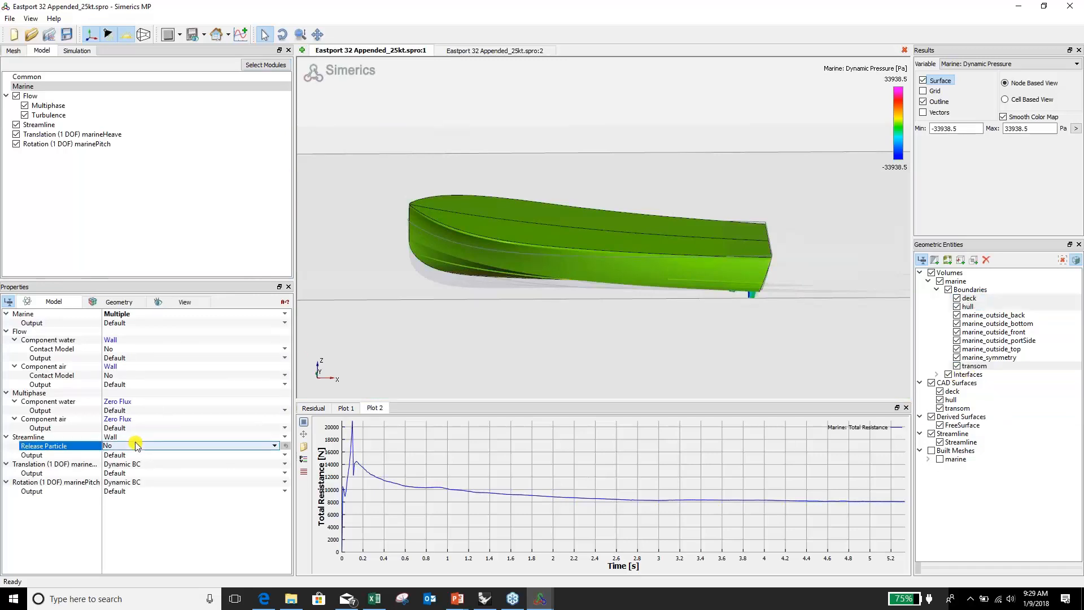
pyautogui.click(137, 445)
pyautogui.click(138, 458)
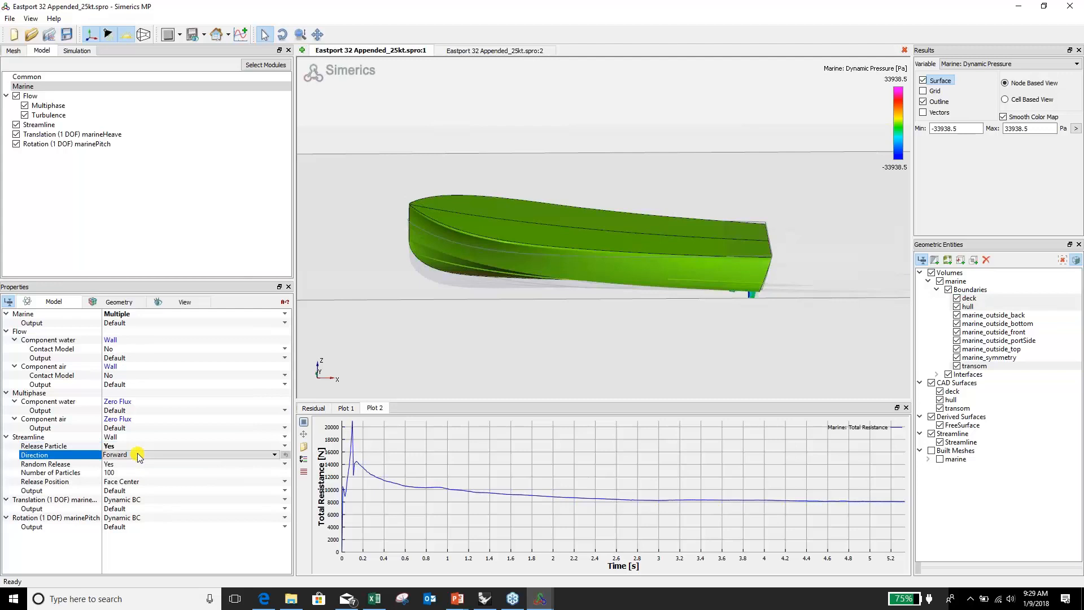
pyautogui.click(139, 456)
pyautogui.click(119, 472)
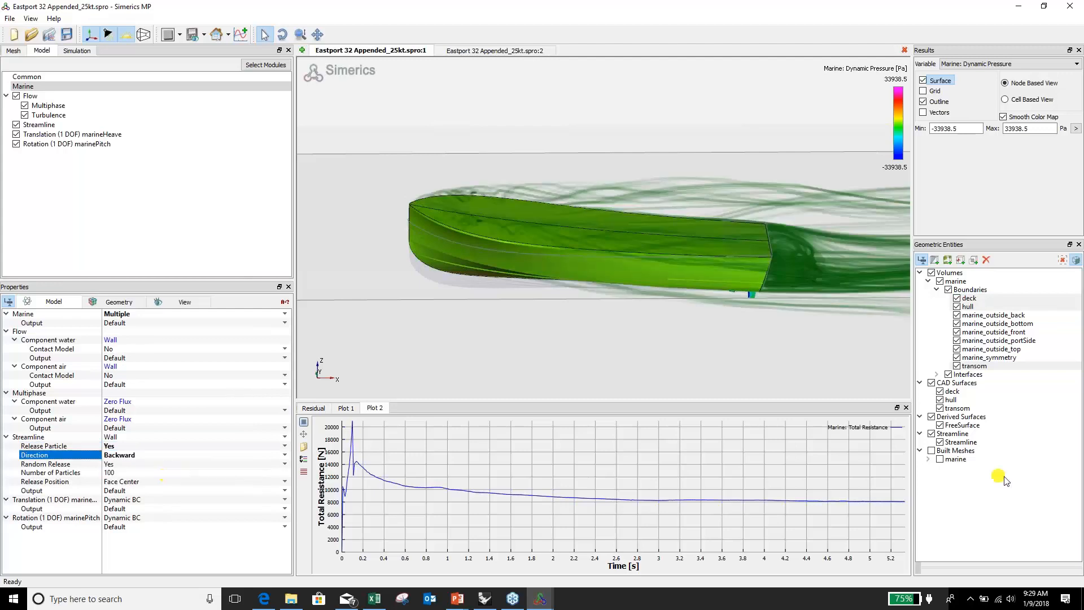
# - Reduce the line thickness of the streamlines to 0.0034253671 m
pyautogui.click(957, 434)
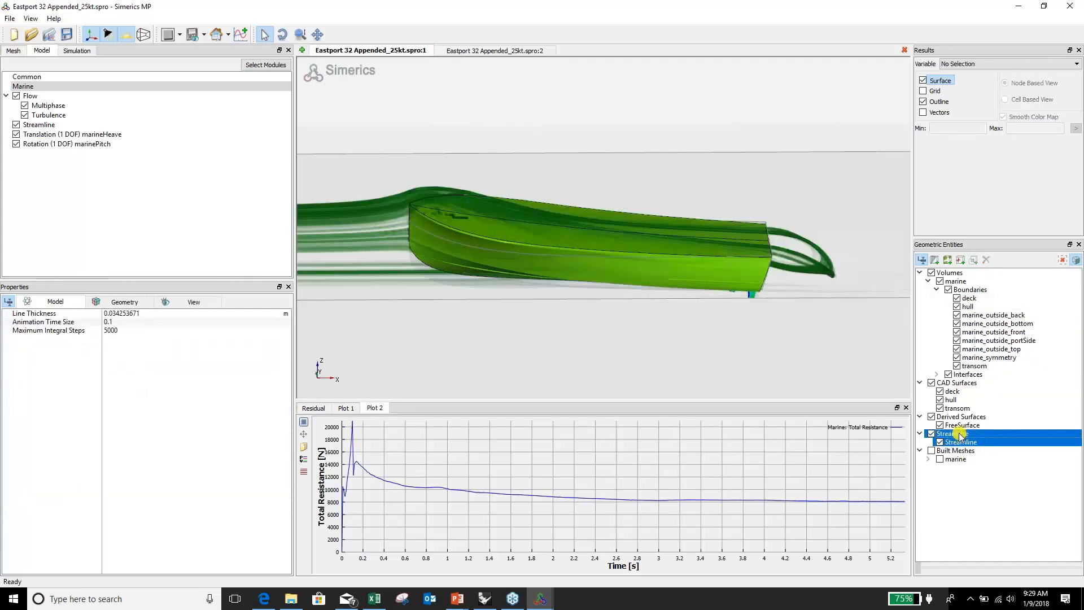
pyautogui.click(115, 314)
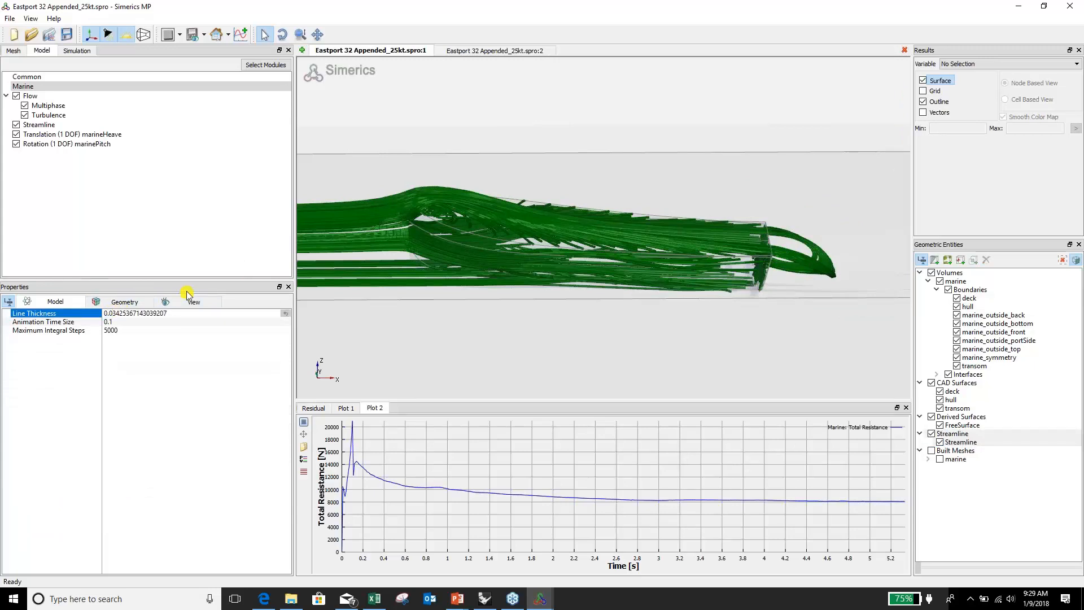
pyautogui.press('Tab')
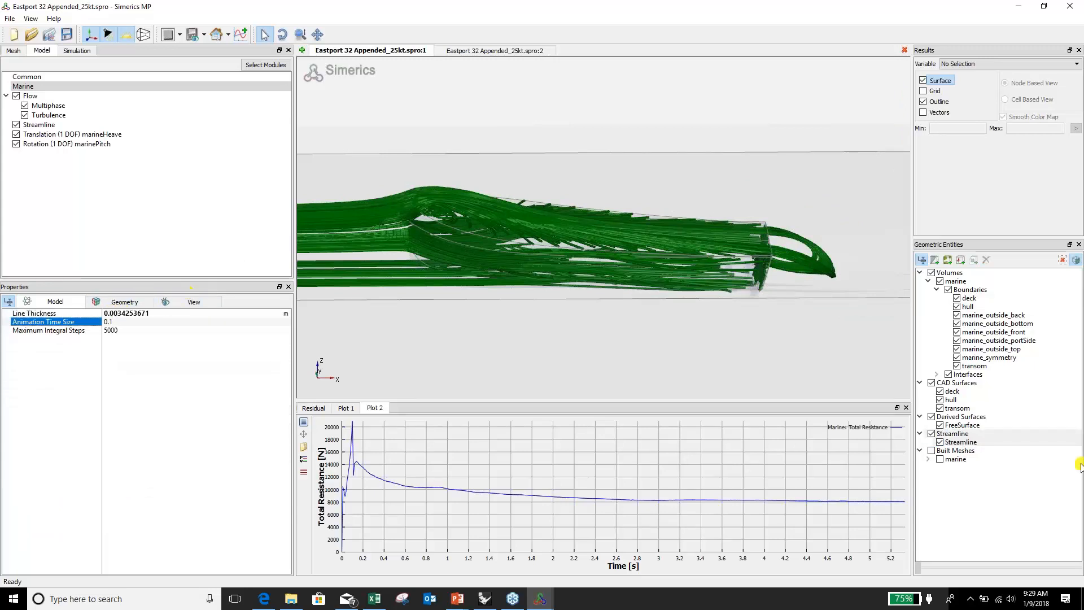
# - Color the streamlines by the derived variable Velocity Magnitude
pyautogui.click(1011, 64)
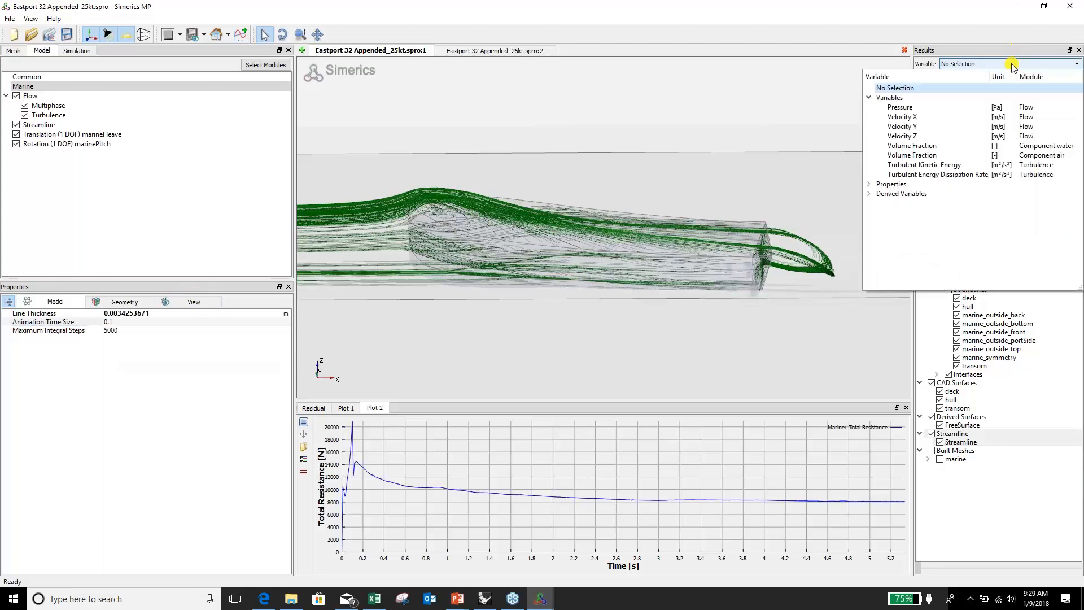
pyautogui.click(871, 194)
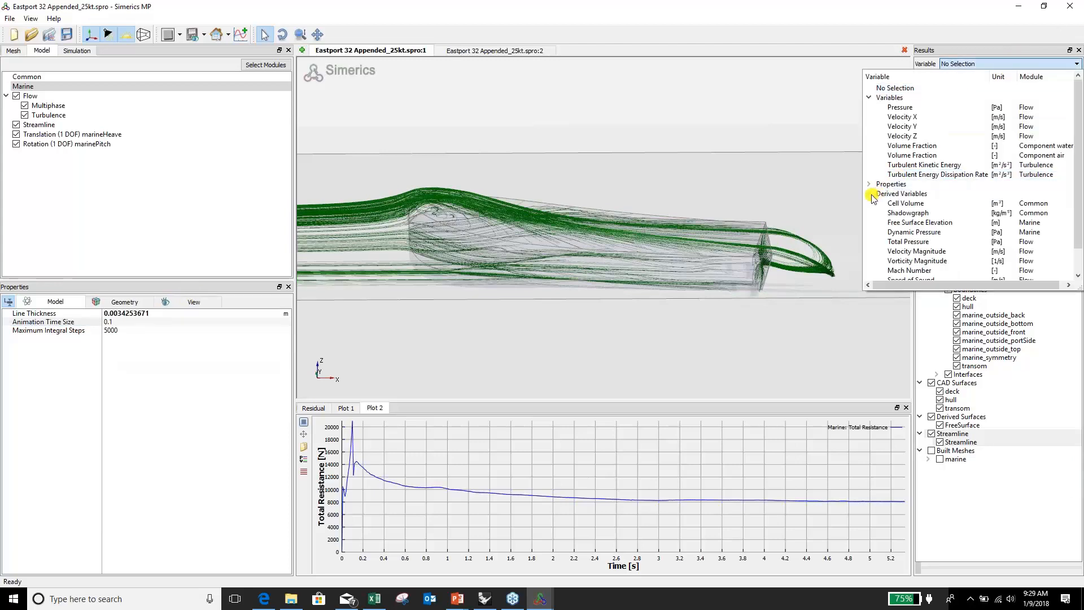
pyautogui.click(916, 251)
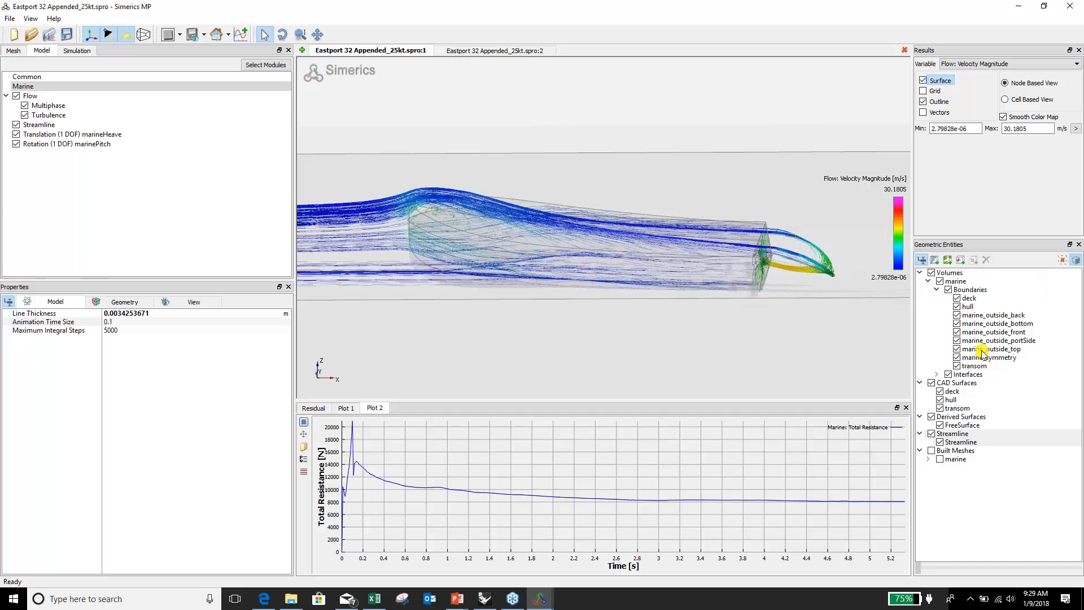
# - Show the deck, hull and transom boundaries together with the streamlines and the free surface, and inspect the flow around the hull from several angles
pyautogui.click(971, 299)
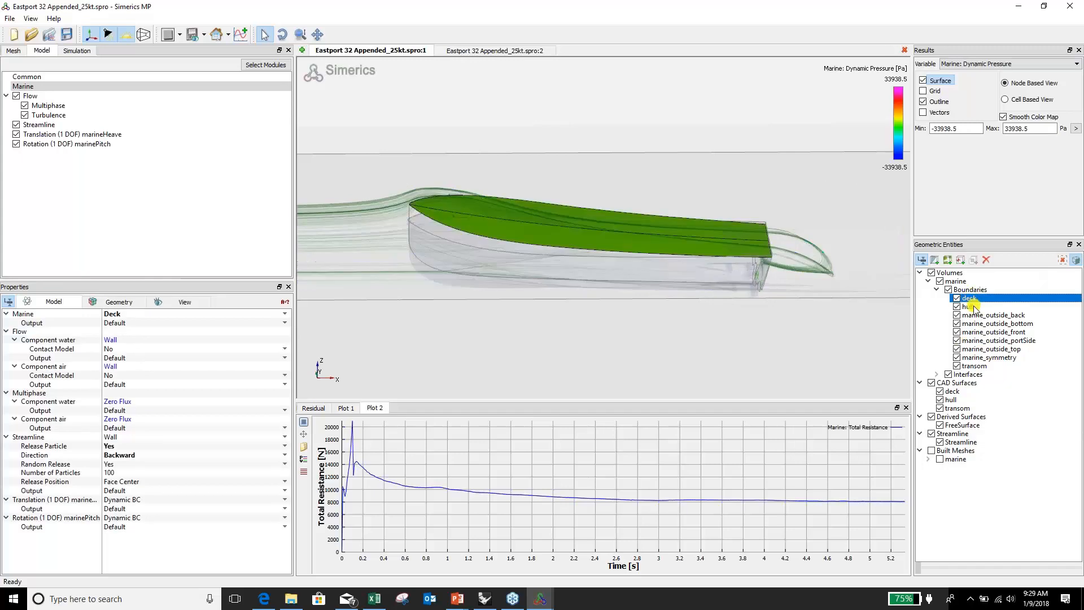
pyautogui.keyDown('ctrl'); pyautogui.click(971, 308); pyautogui.keyUp('ctrl')
pyautogui.keyDown('ctrl'); pyautogui.click(974, 366); pyautogui.keyUp('ctrl')
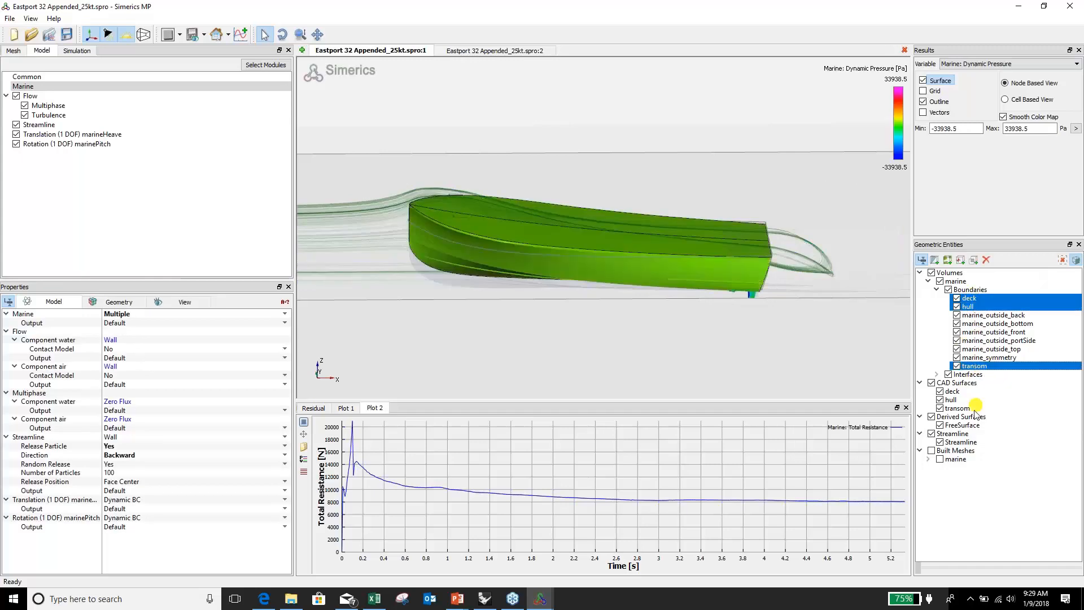
pyautogui.keyDown('ctrl'); pyautogui.click(967, 443); pyautogui.keyUp('ctrl')
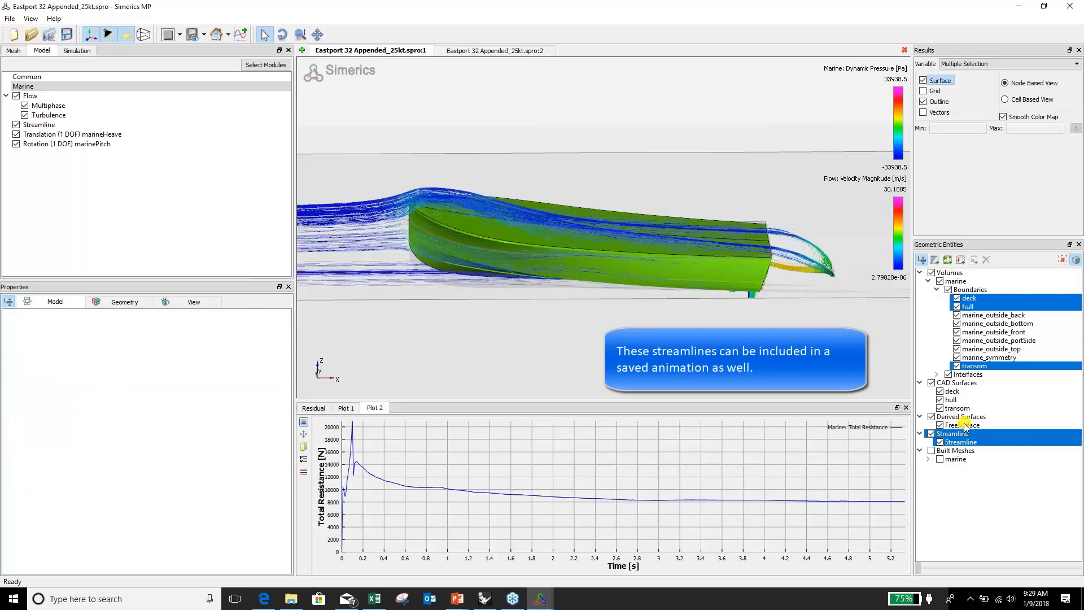
pyautogui.keyDown('ctrl'); pyautogui.click(962, 425); pyautogui.keyUp('ctrl')
pyautogui.moveTo(472, 314); pyautogui.dragTo(438, 298)
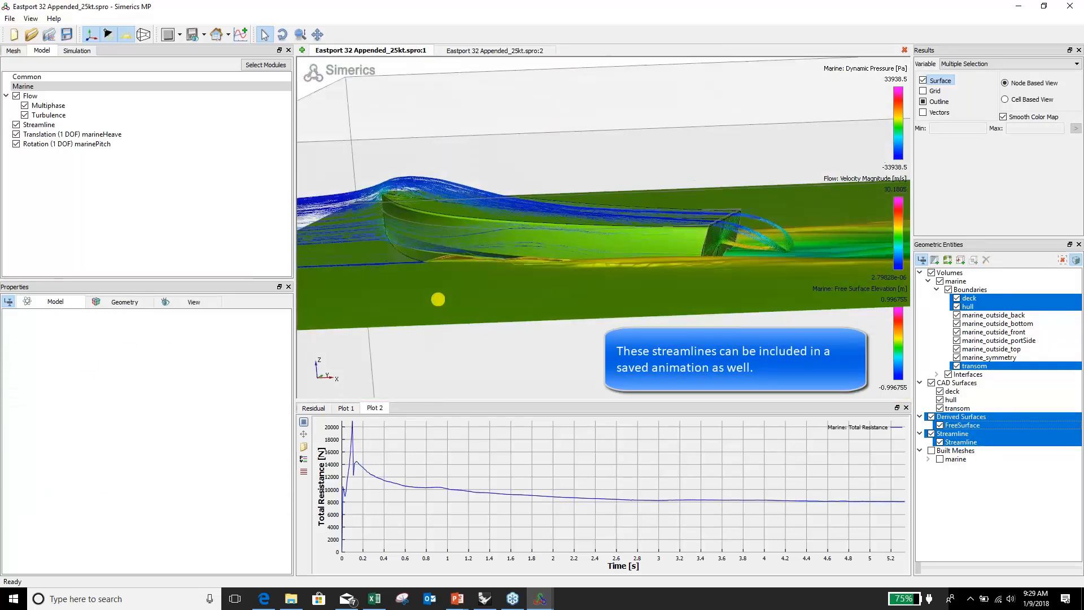
pyautogui.moveTo(613, 243); pyautogui.dragTo(607, 288)
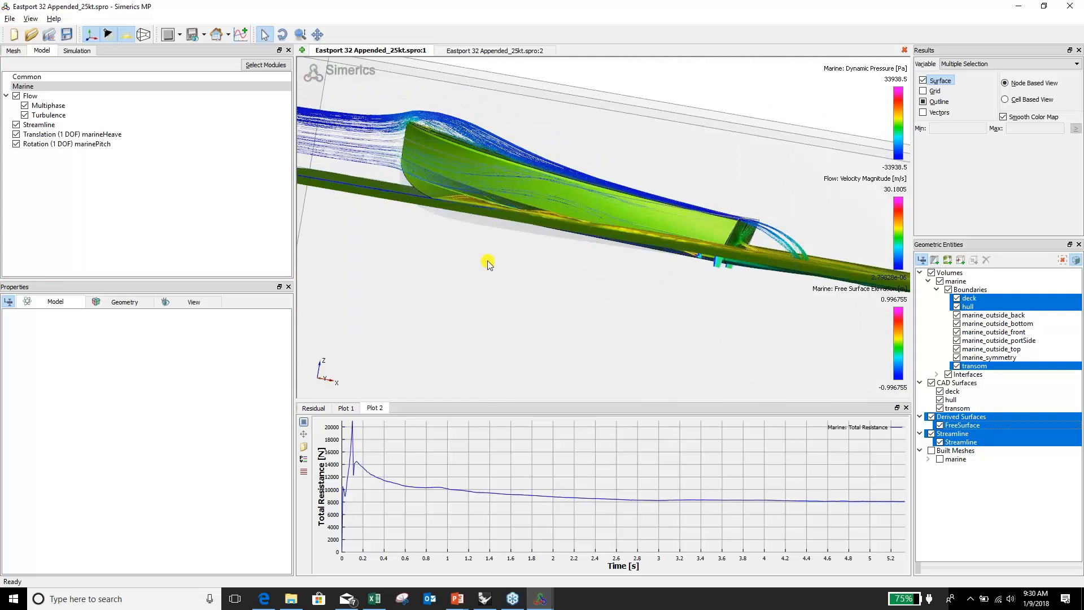
# - Switch to the PowerPoint slide show and advance to the slide about confidence in Orca3D Marine CFD results
pyautogui.hotkey('alt', 'Tab')
pyautogui.hotkey('alt', 'Tab')
pyautogui.hotkey('alt', 'Tab')
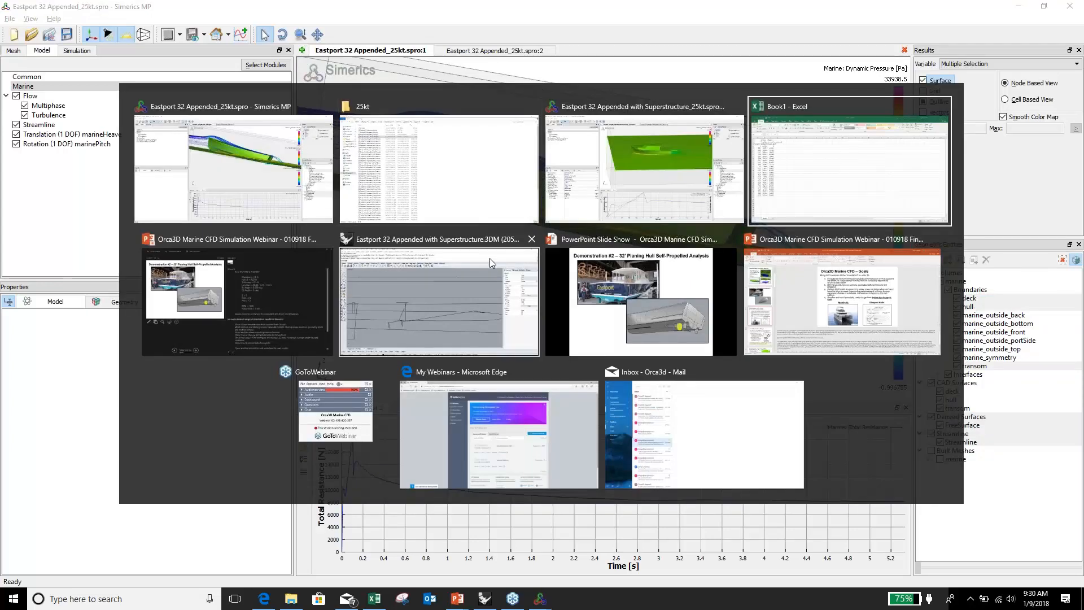
pyautogui.hotkey('alt', 'Tab')
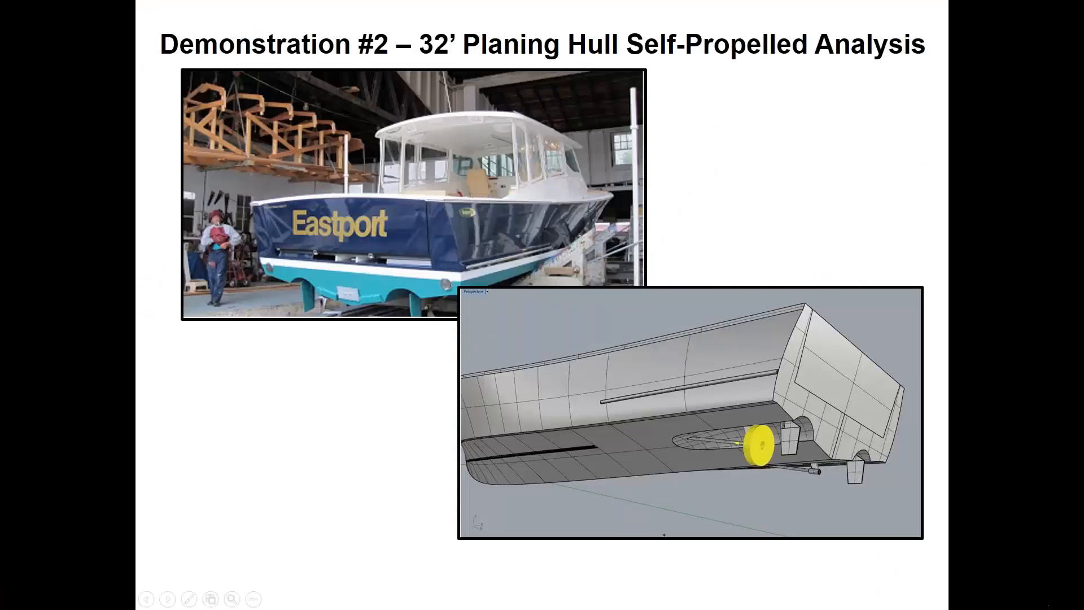
pyautogui.press('Right')
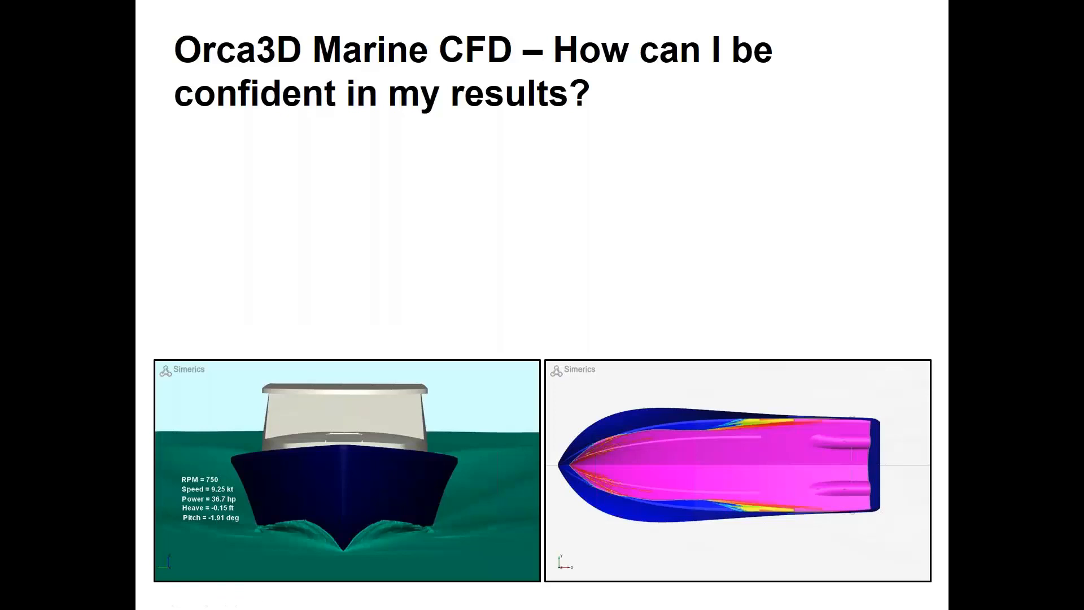